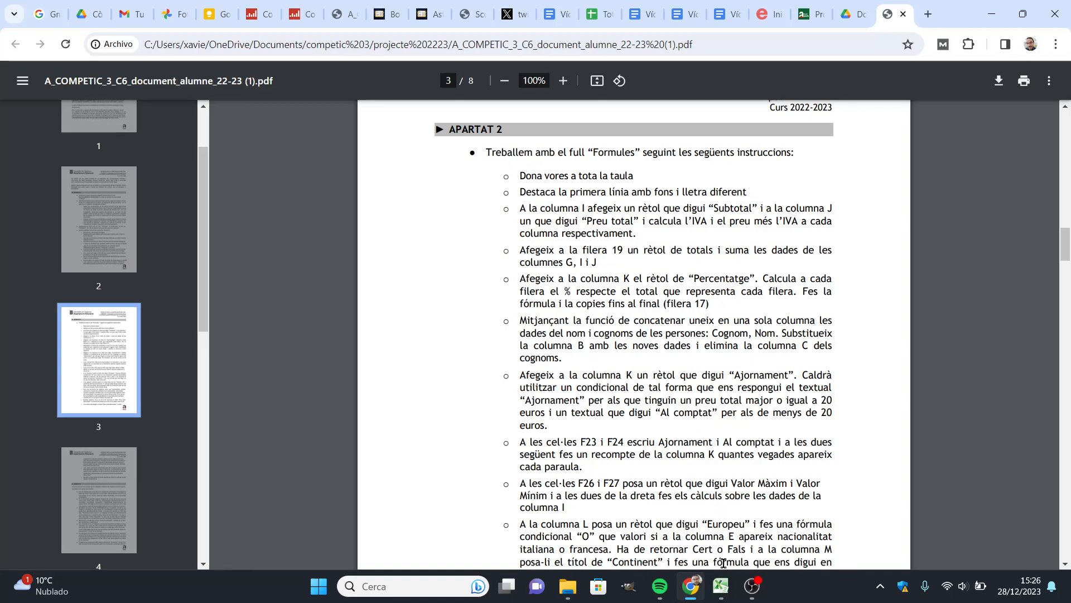
Read the Apartat 2 instructions in the PDF, comparing the Percentatge and Ajornament label positions with the instruction to delete column C
left_click(714, 592)
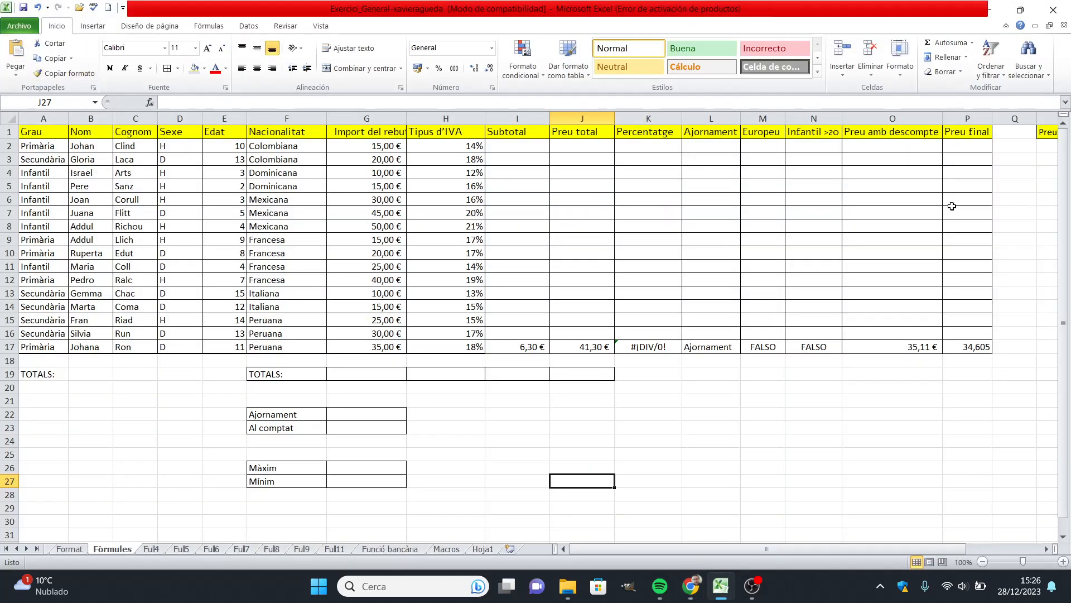
left_click(692, 588)
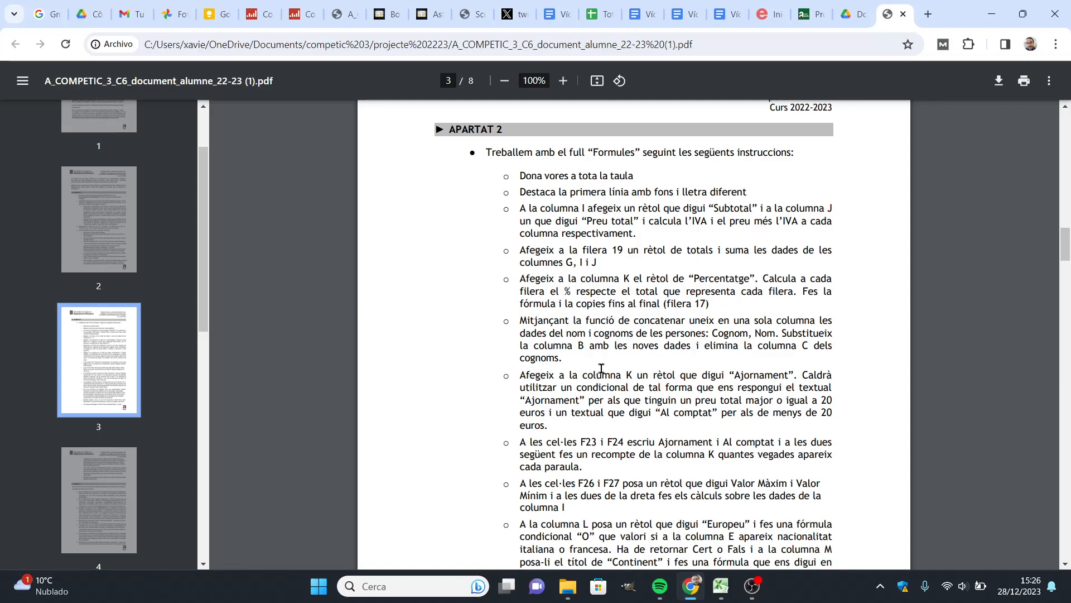
left_click_drag(581, 277, 757, 277)
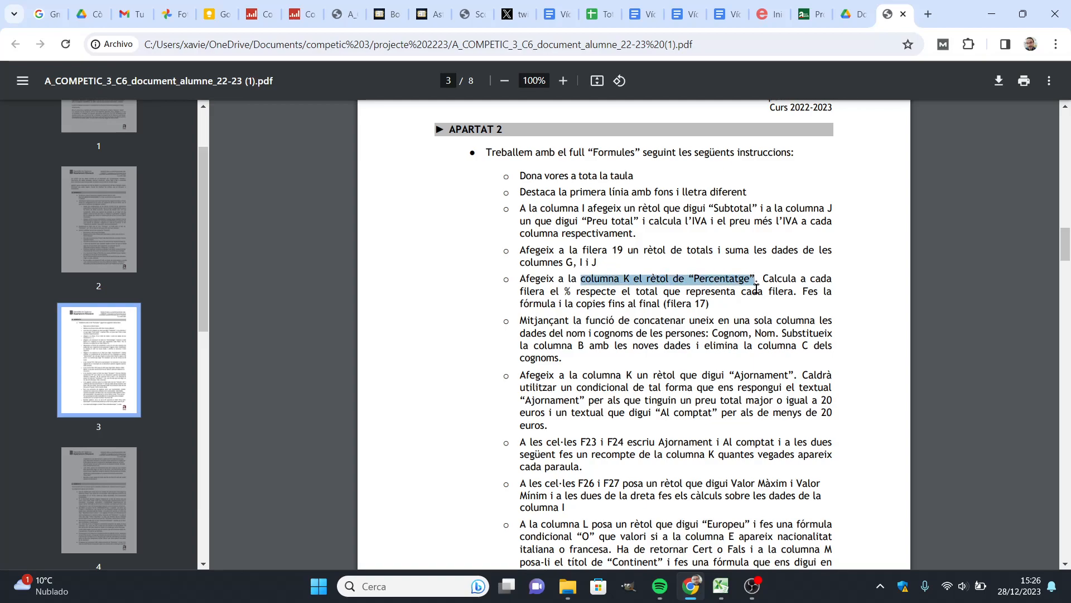
left_click_drag(579, 372, 790, 366)
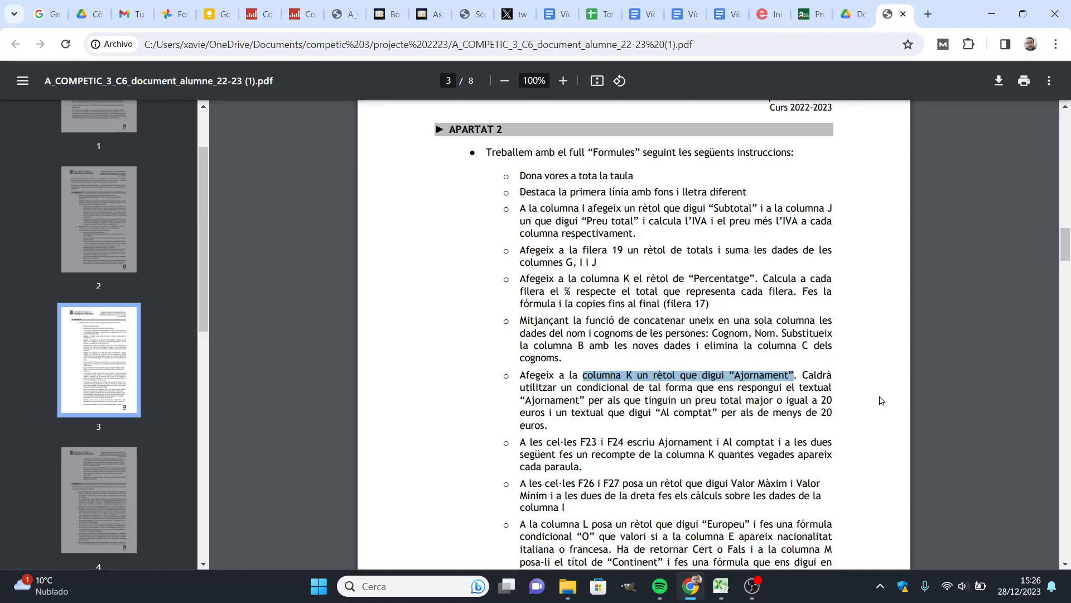
left_click_drag(586, 350, 491, 328)
left_click(611, 360)
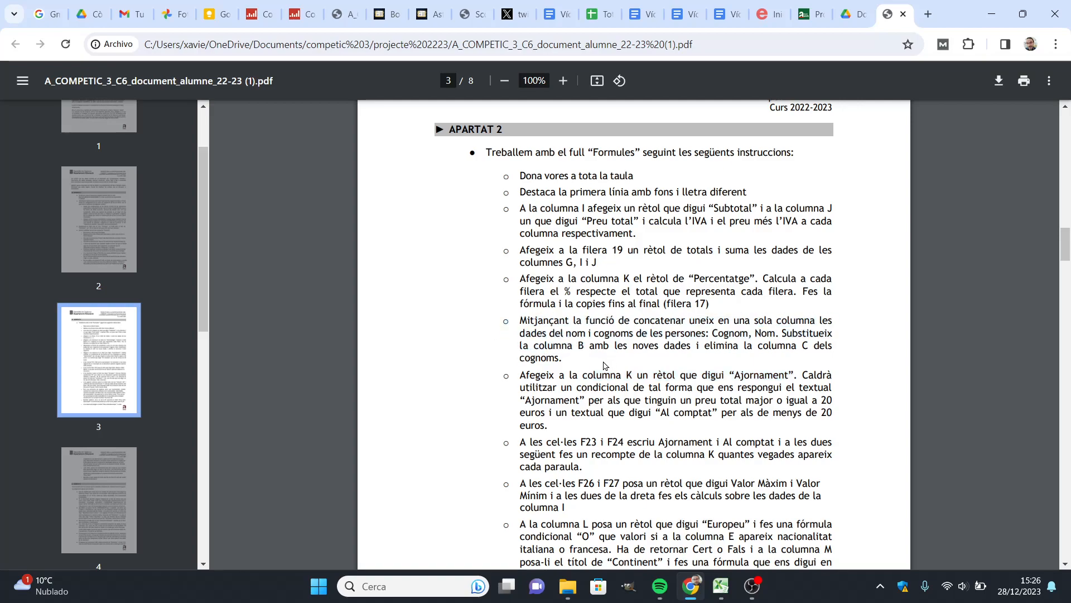
left_click_drag(703, 345, 809, 345)
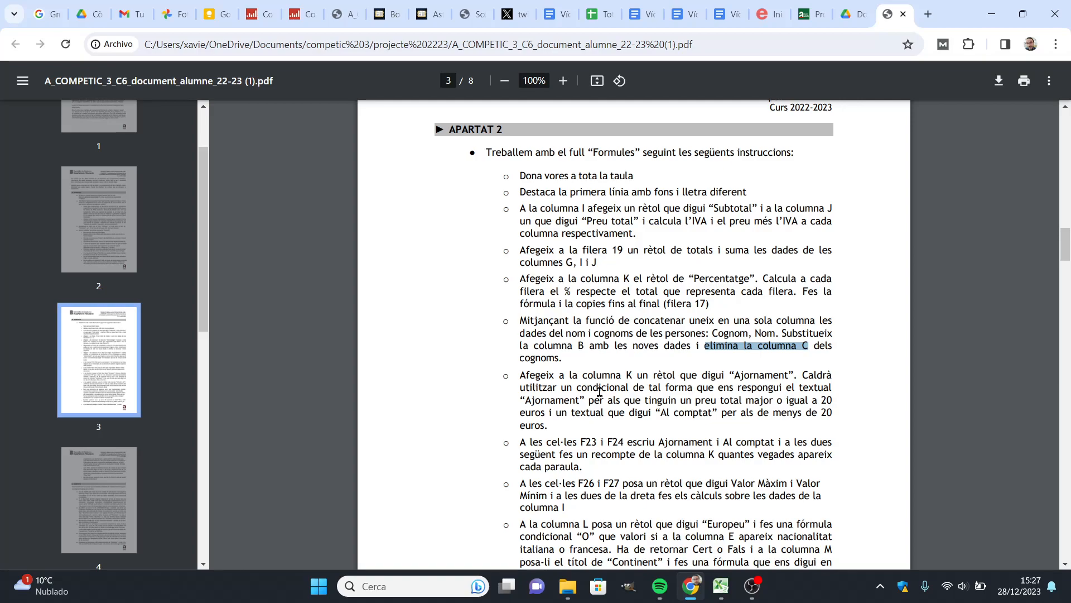
left_click(616, 176)
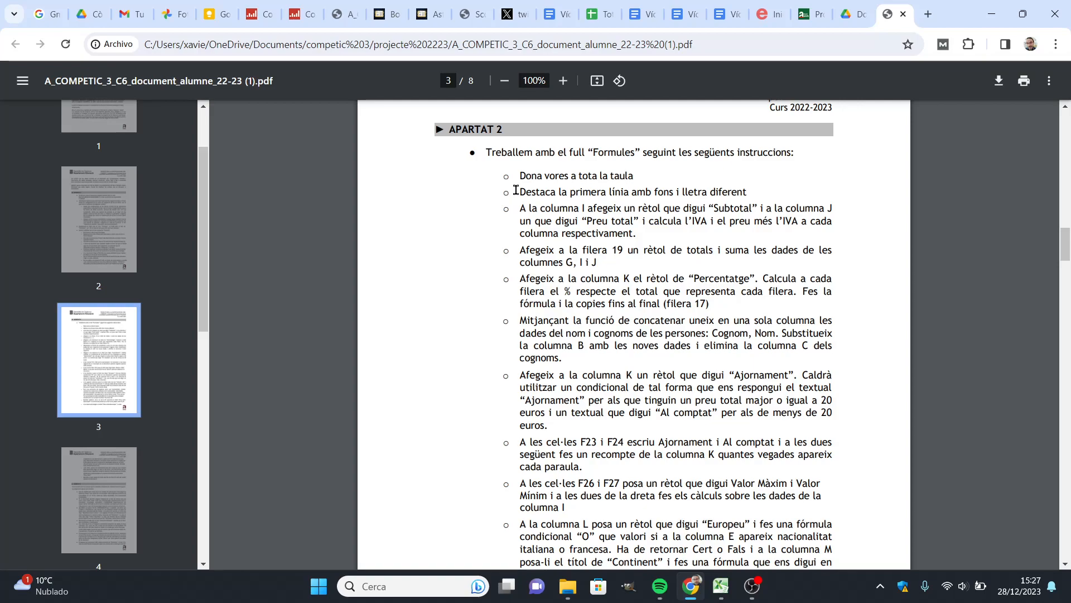
Check the PDF instruction for the Subtotal and Preu total labels against headers I1 and J1 in the Excel workbook
left_click(719, 587)
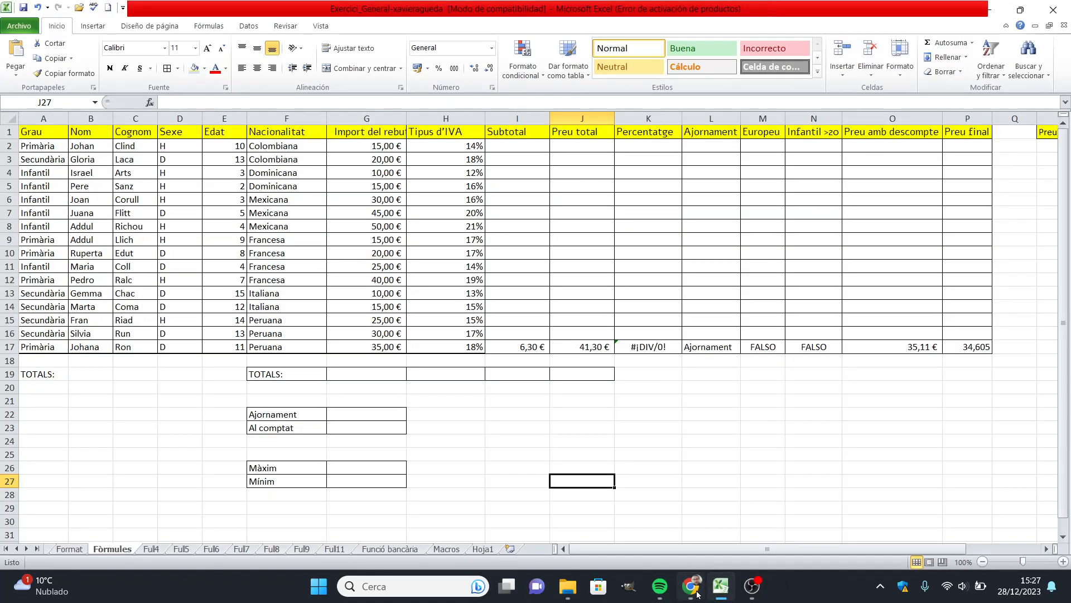
left_click(697, 593)
left_click_drag(520, 210, 632, 220)
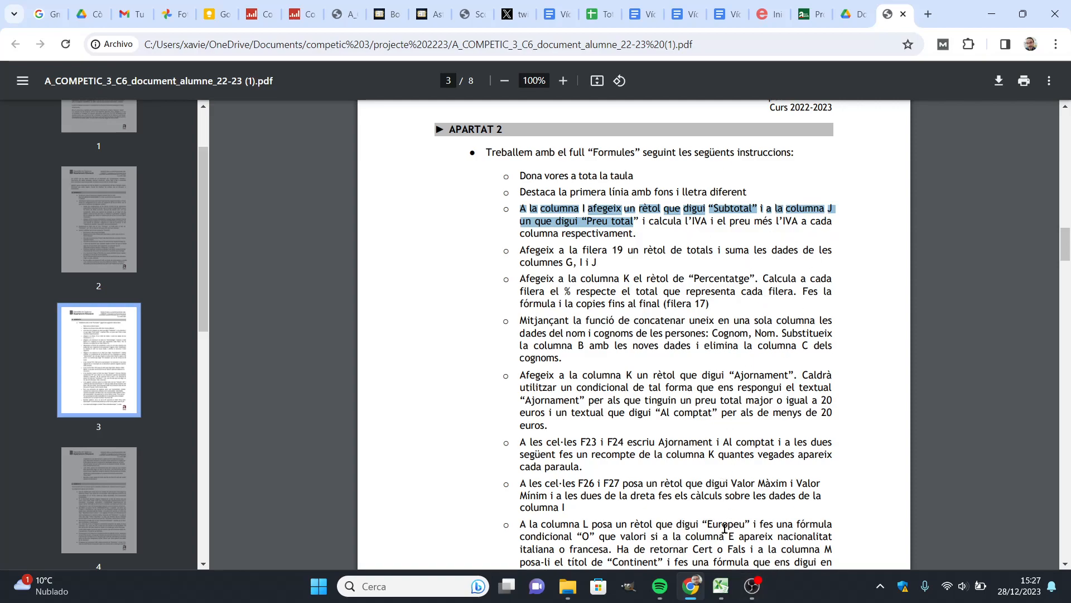
left_click(720, 586)
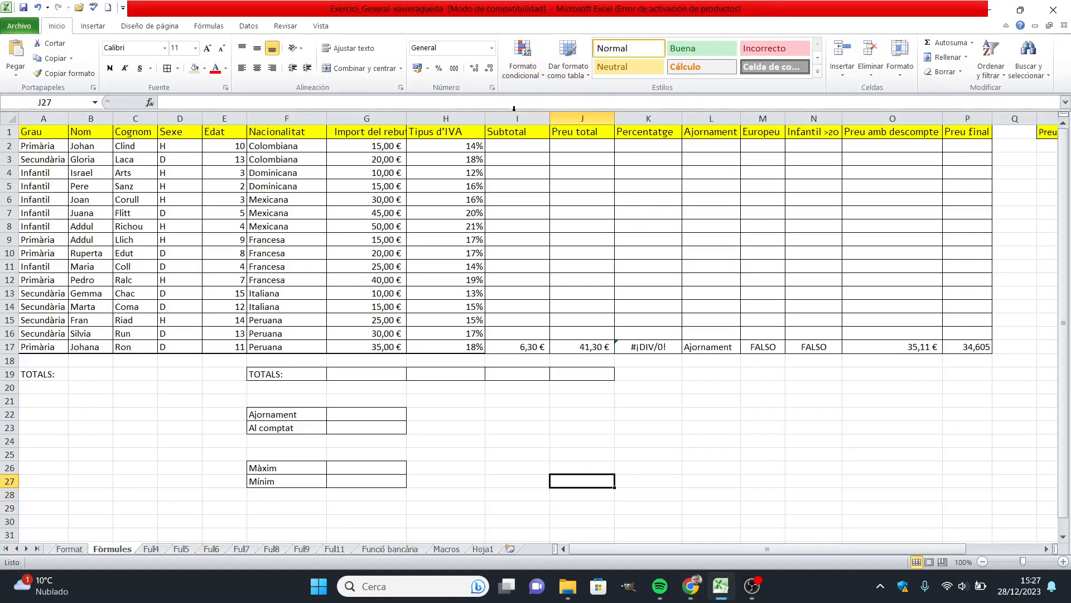
left_click(523, 133)
left_click(574, 131)
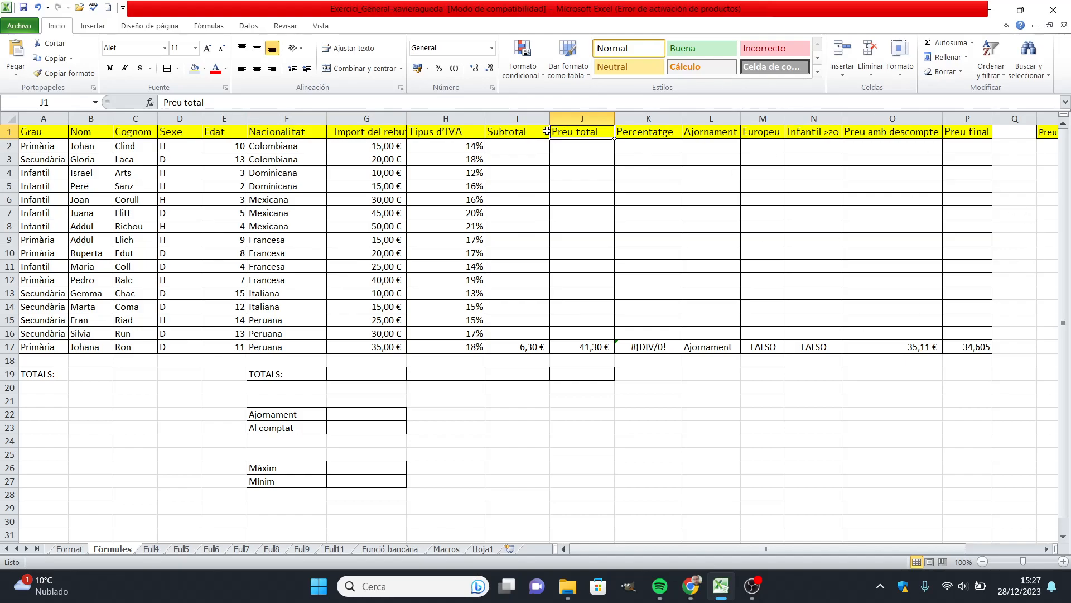
left_click(518, 132)
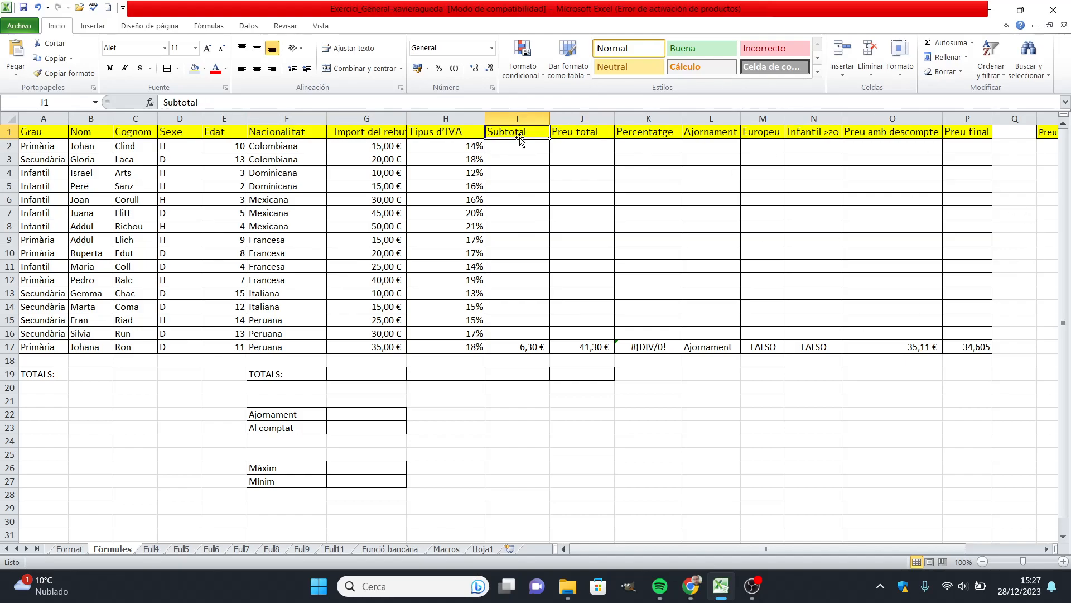
left_click(590, 131)
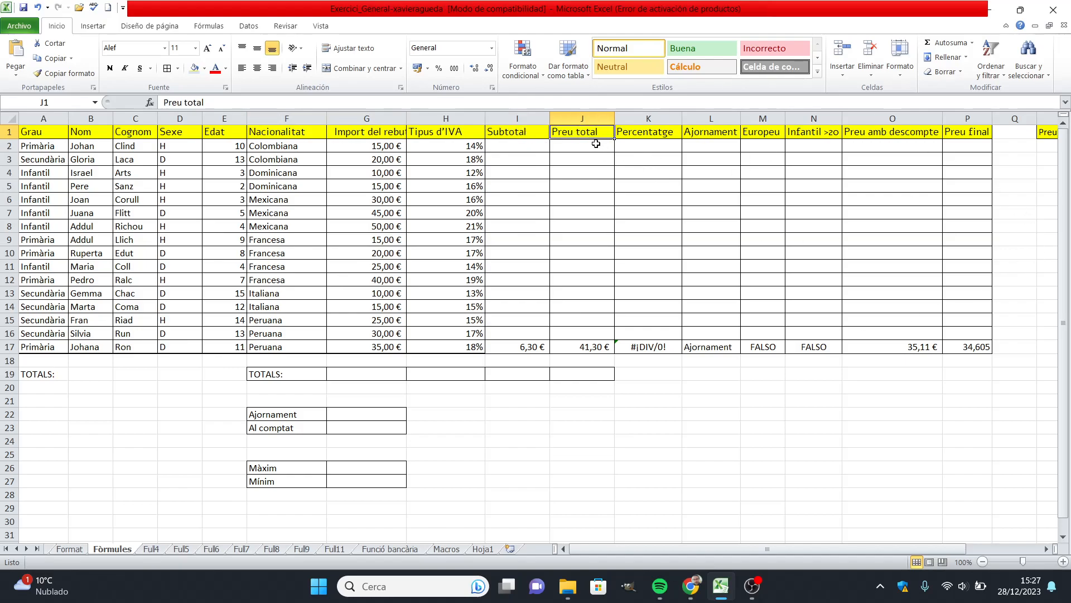
Widen the Import del rebut column slightly and calculate the first row's Subtotal in I2 with =G2*H2
left_click(531, 147)
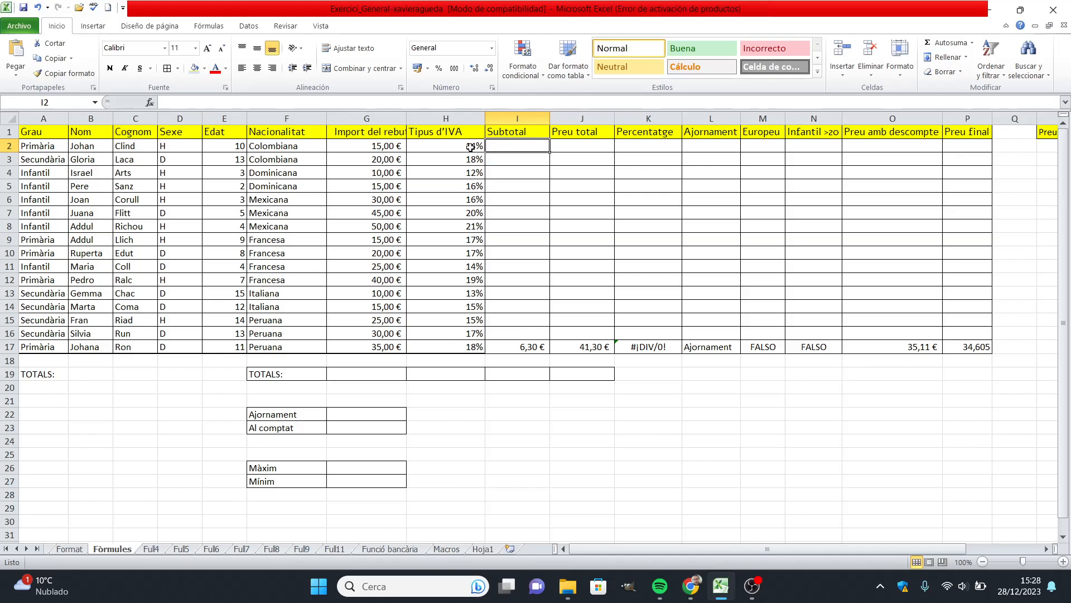
left_click_drag(407, 117, 412, 115)
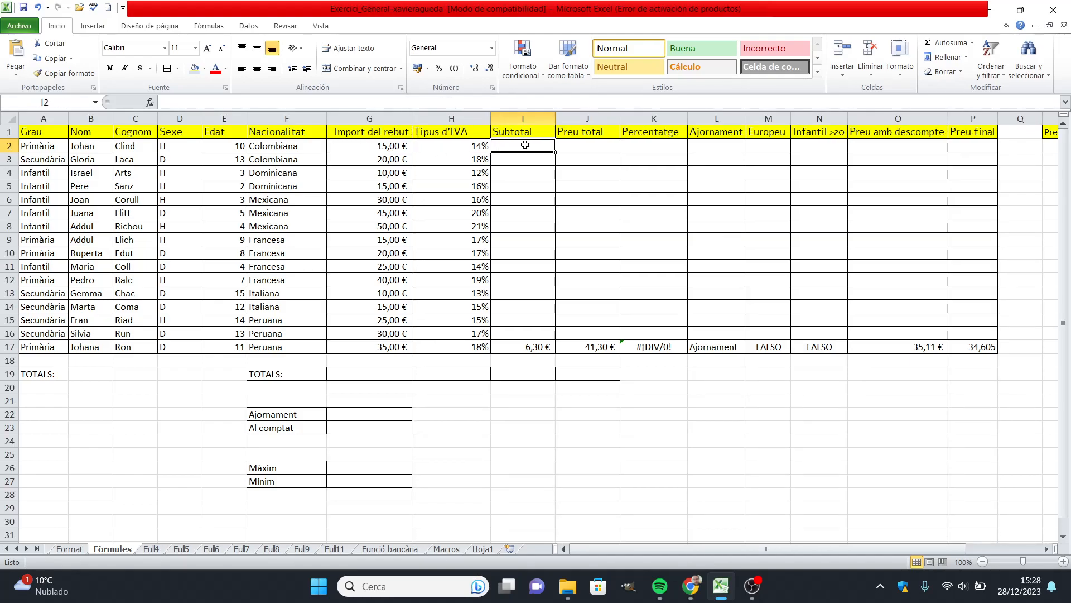
type("=")
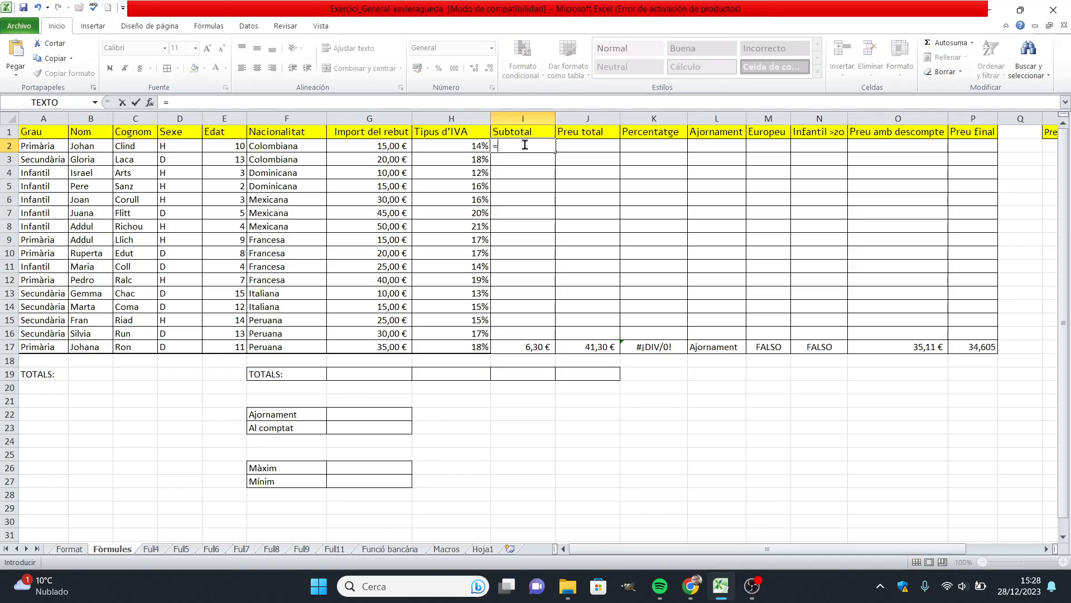
left_click(370, 144)
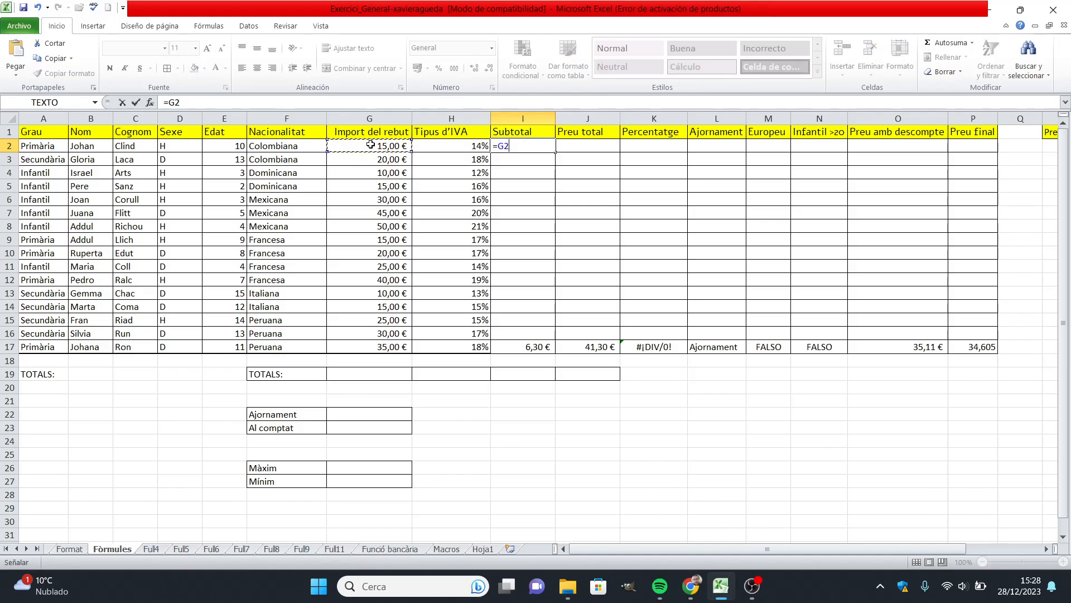
type("*")
left_click(427, 145)
key("Return")
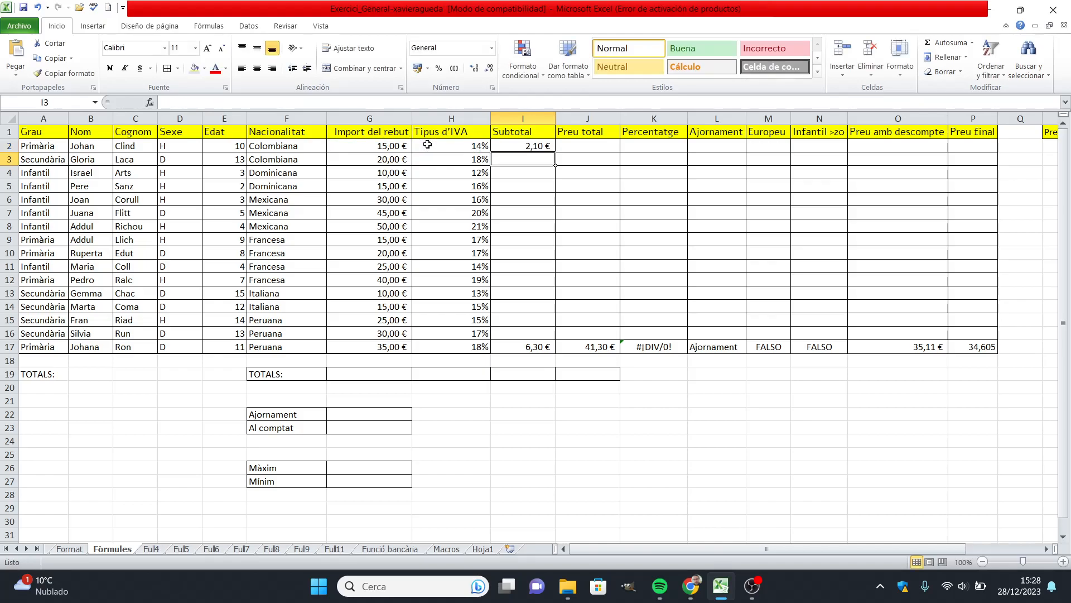
Fill the Subtotal formula from I2 down to I16
left_click(539, 146)
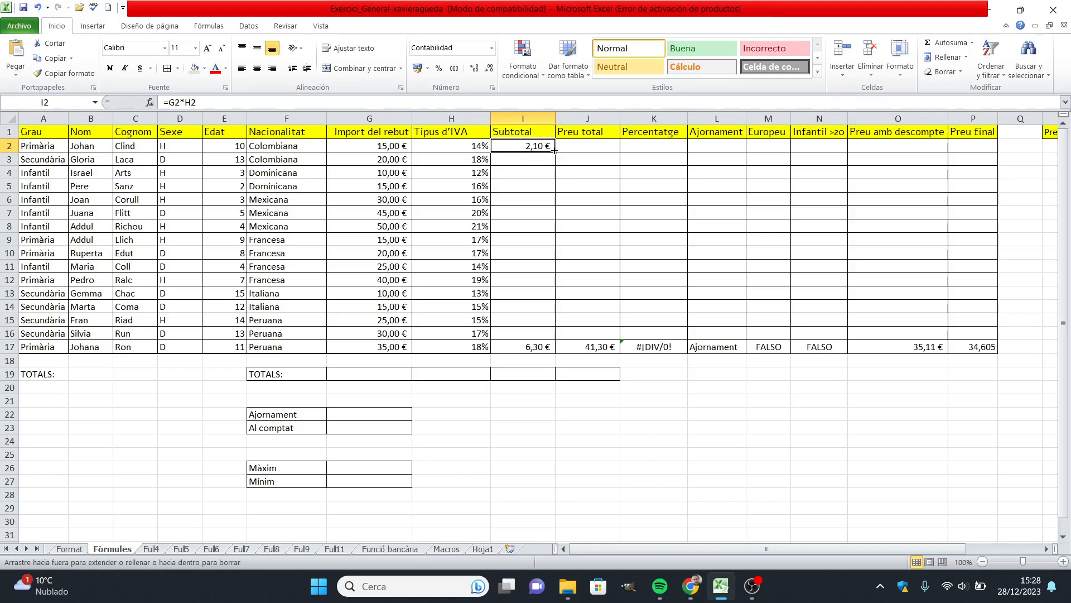
double_click(554, 150)
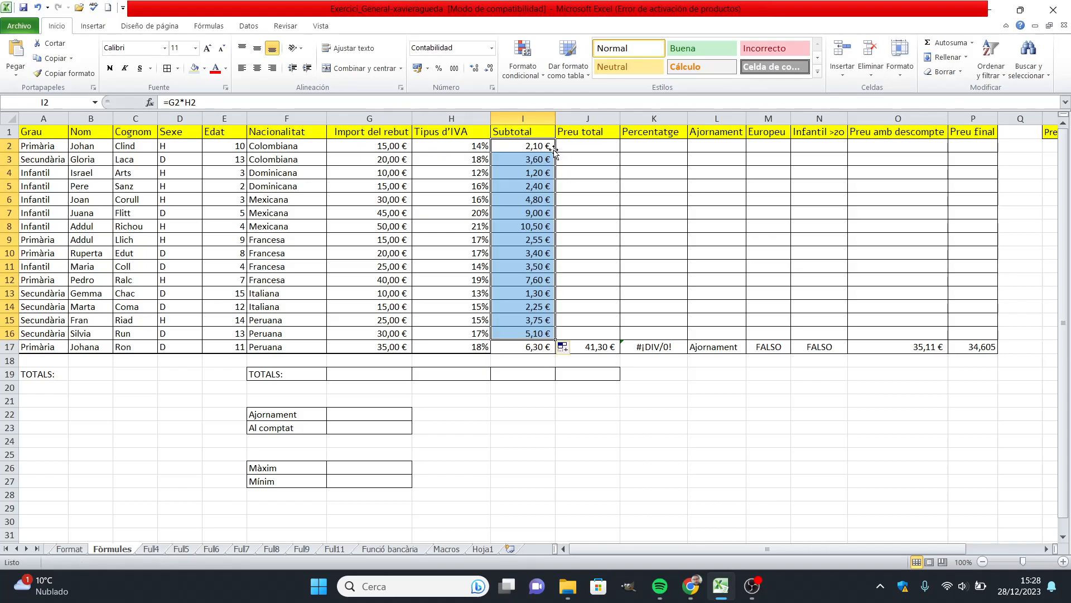
left_click(540, 410)
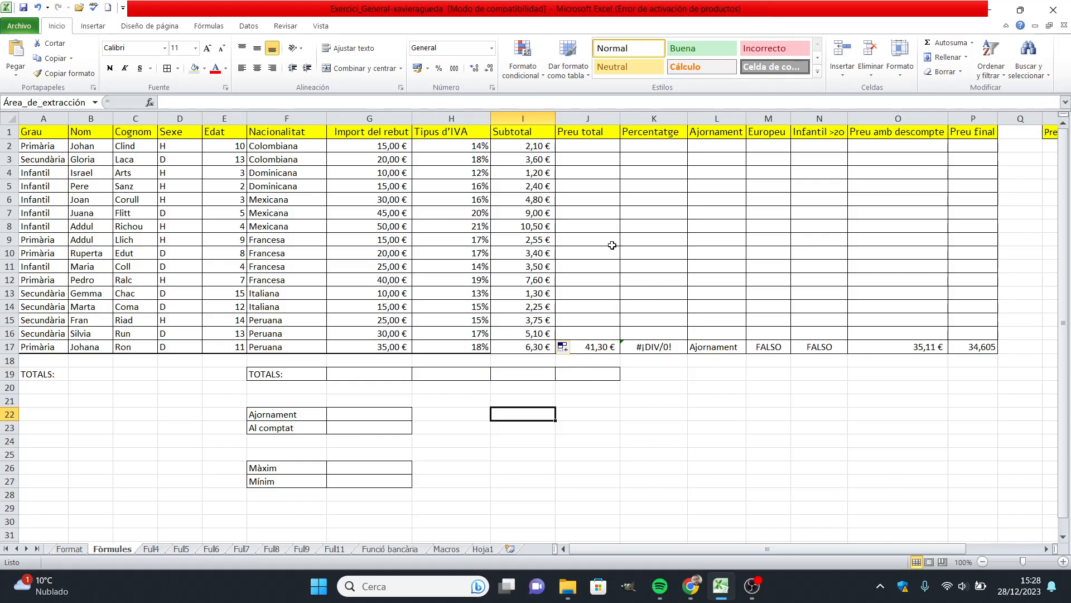
left_click(702, 400)
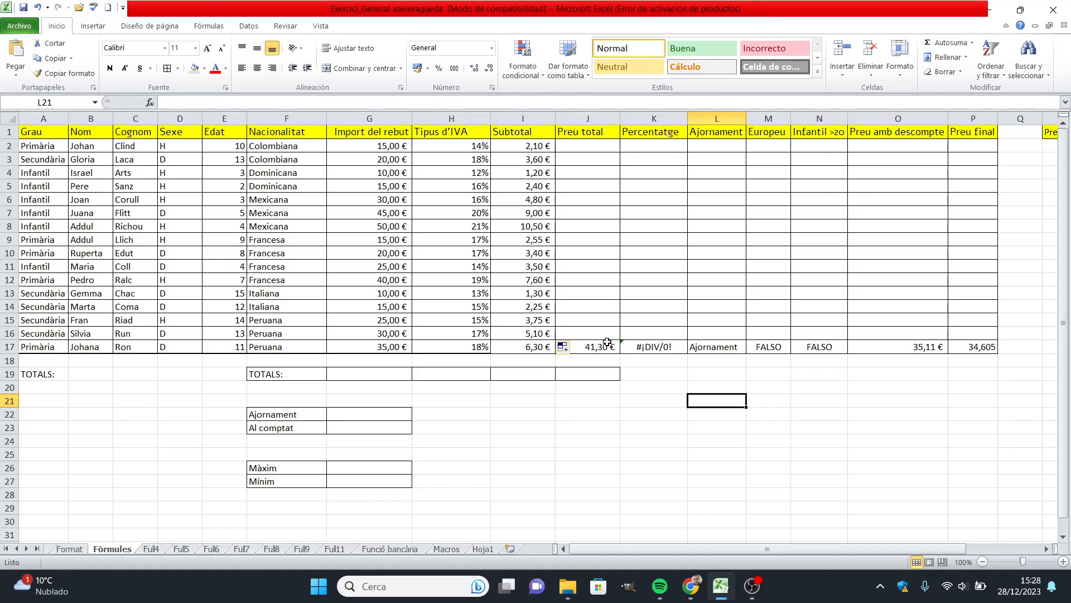
left_click(521, 145)
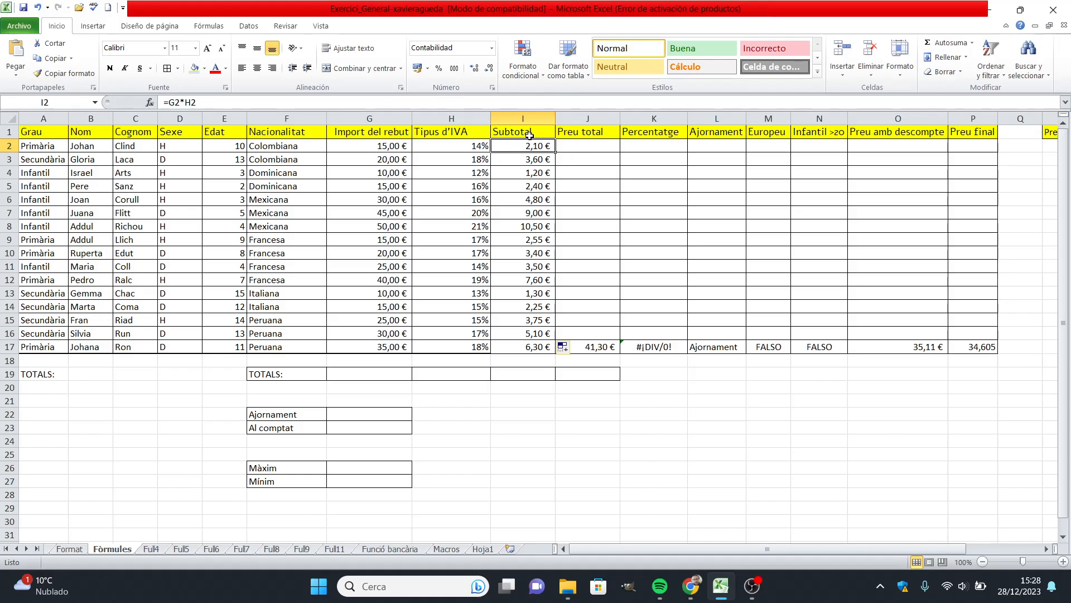
Calculate the first row's Preu total in J2 with =G2+I2 and fill the formula down to J16
left_click(580, 146)
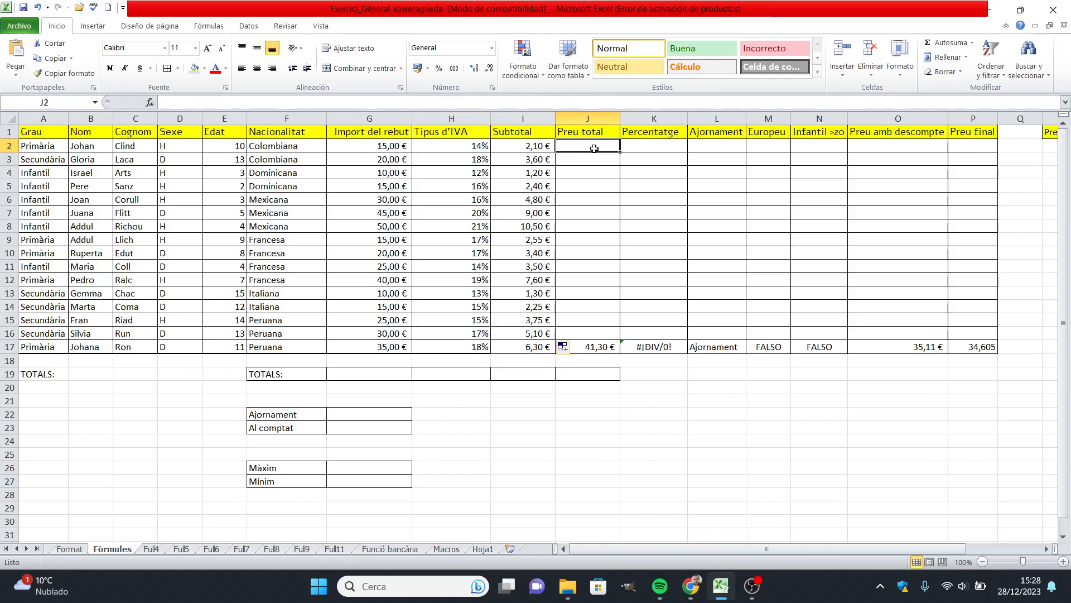
type("=")
left_click(375, 145)
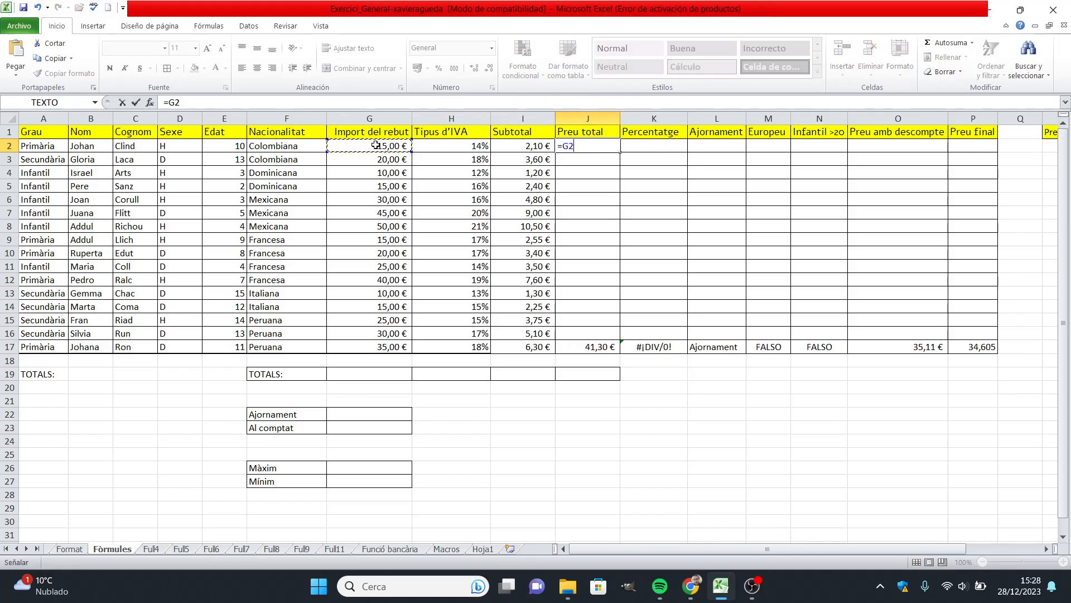
type("+")
left_click(515, 146)
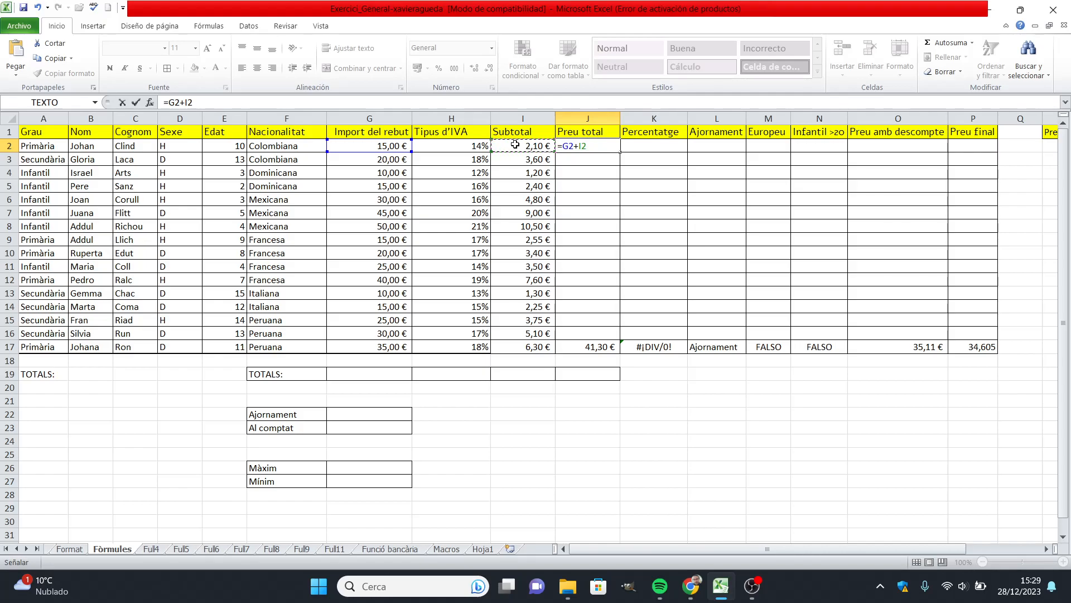
key("Return")
left_click(588, 145)
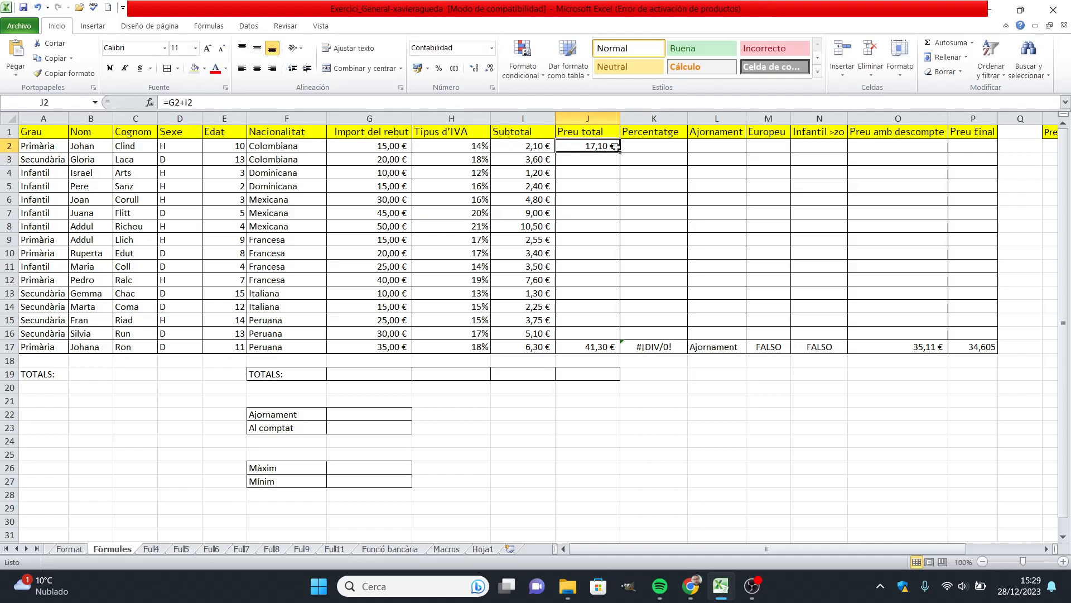
double_click(621, 150)
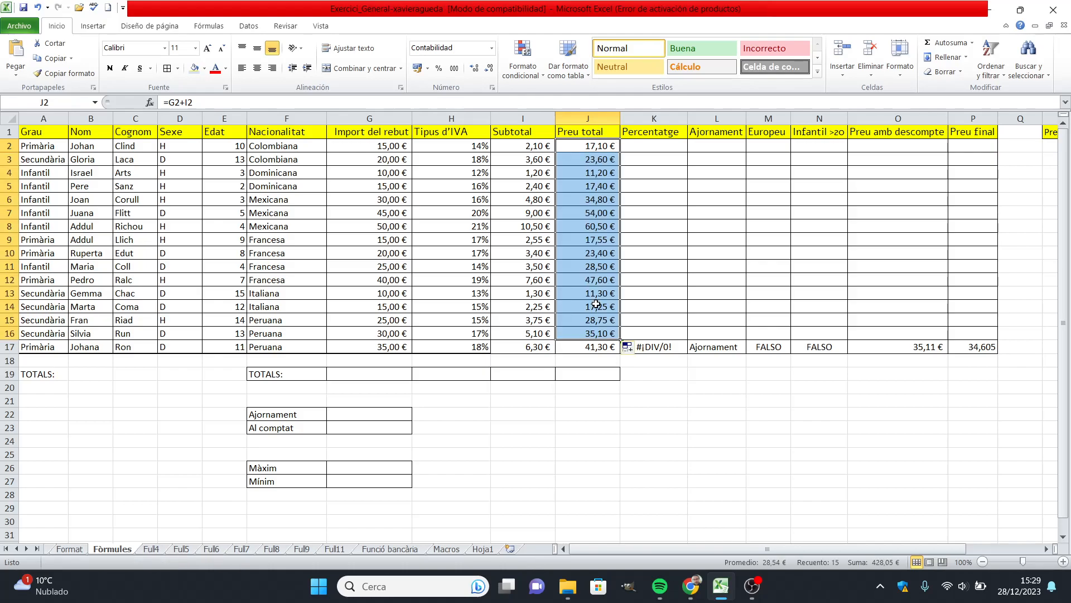
Switch to the PDF in Chrome and read the instruction about the totals label in row 19
left_click(649, 147)
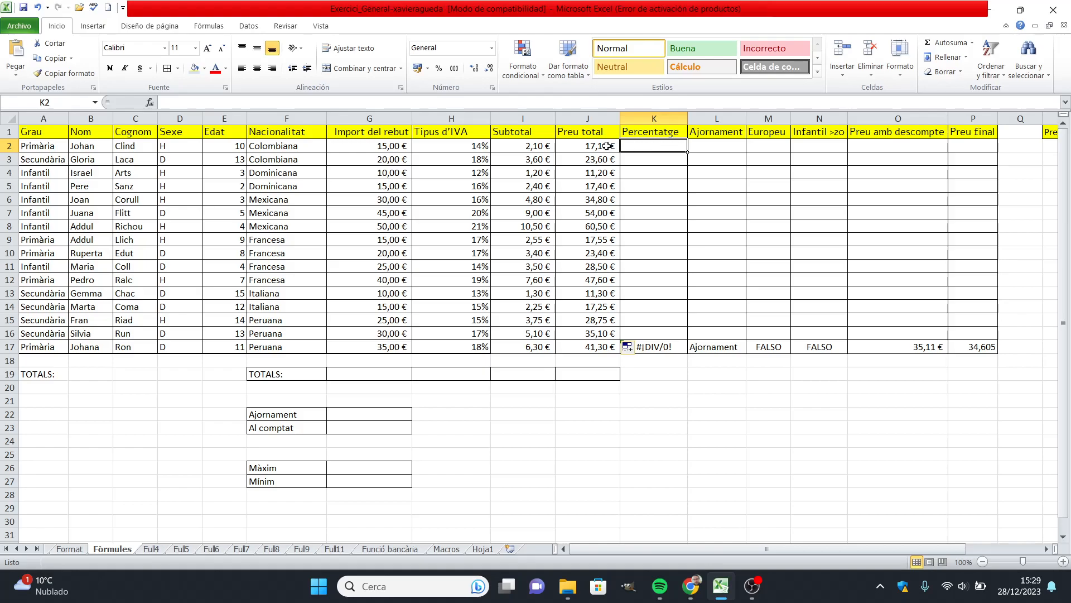
mouse_move(695, 586)
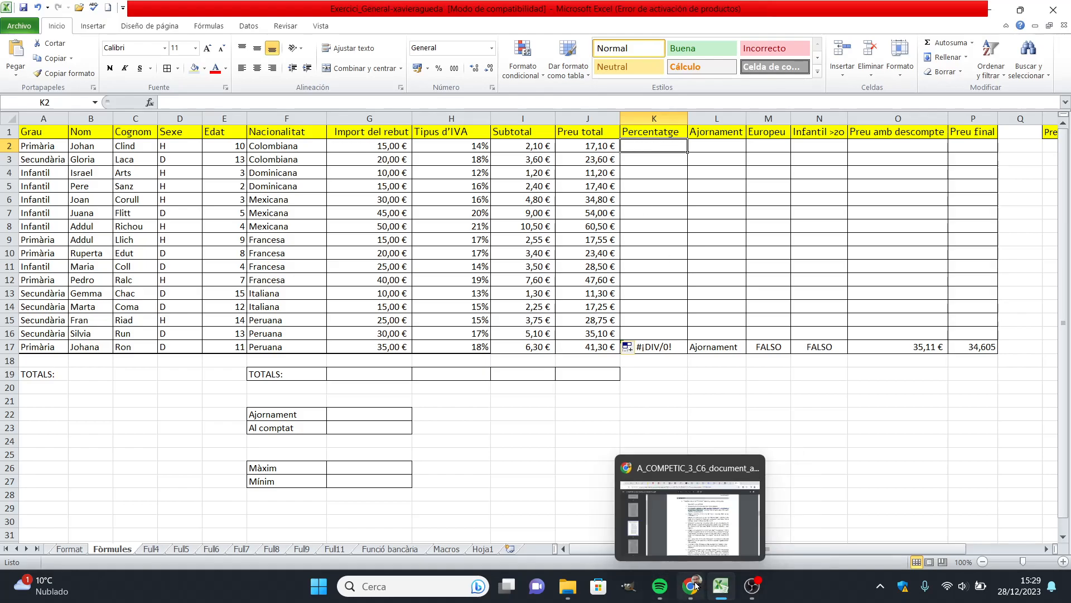
left_click(692, 588)
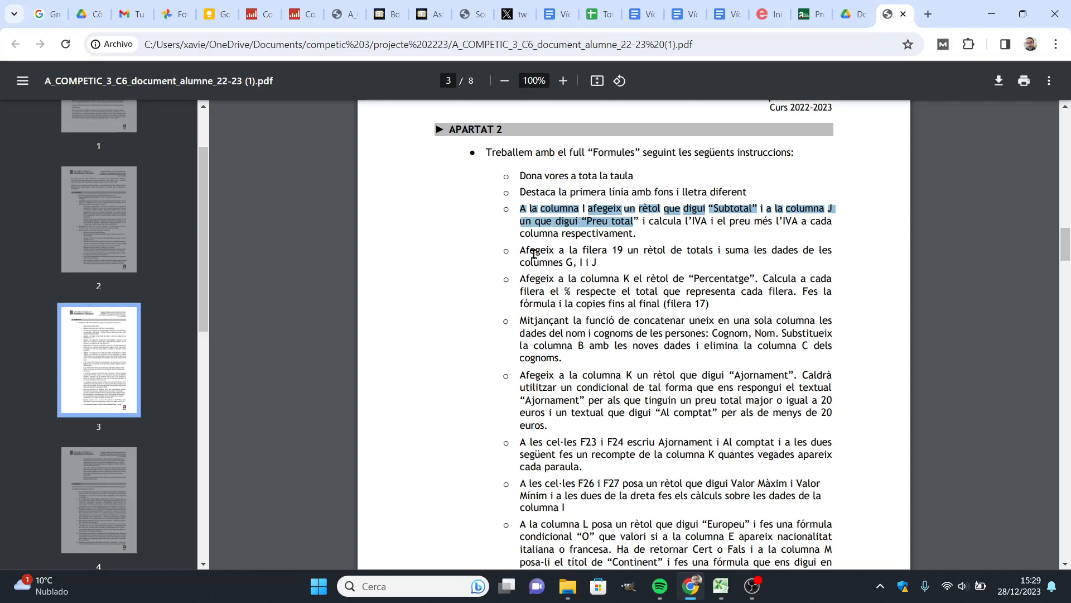
left_click_drag(515, 249, 716, 247)
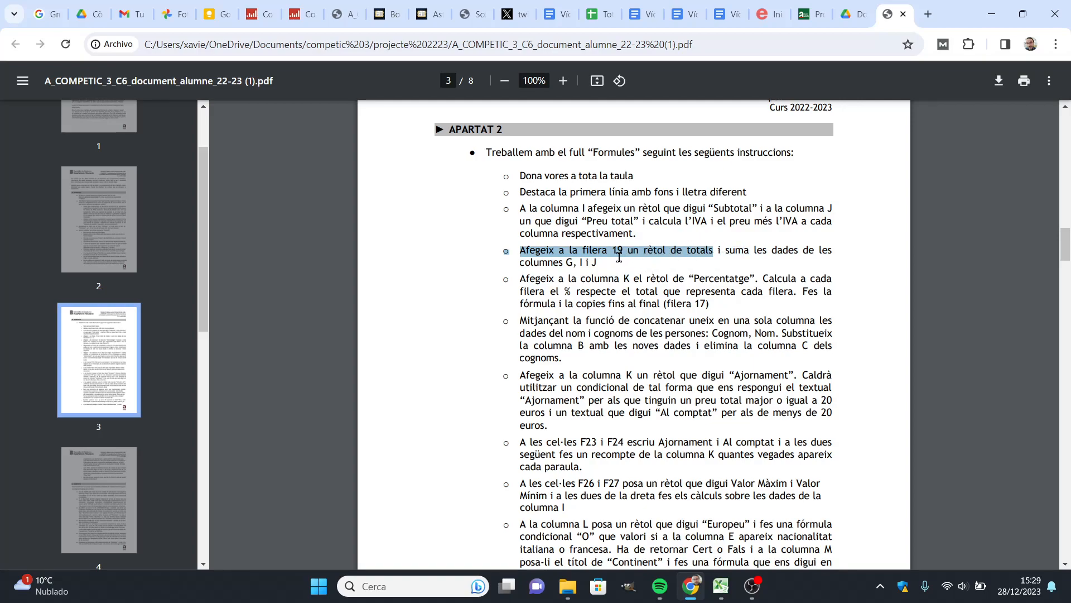
Return to the Excel workbook and clear the duplicate TOTALS: label from cell F19
left_click(721, 585)
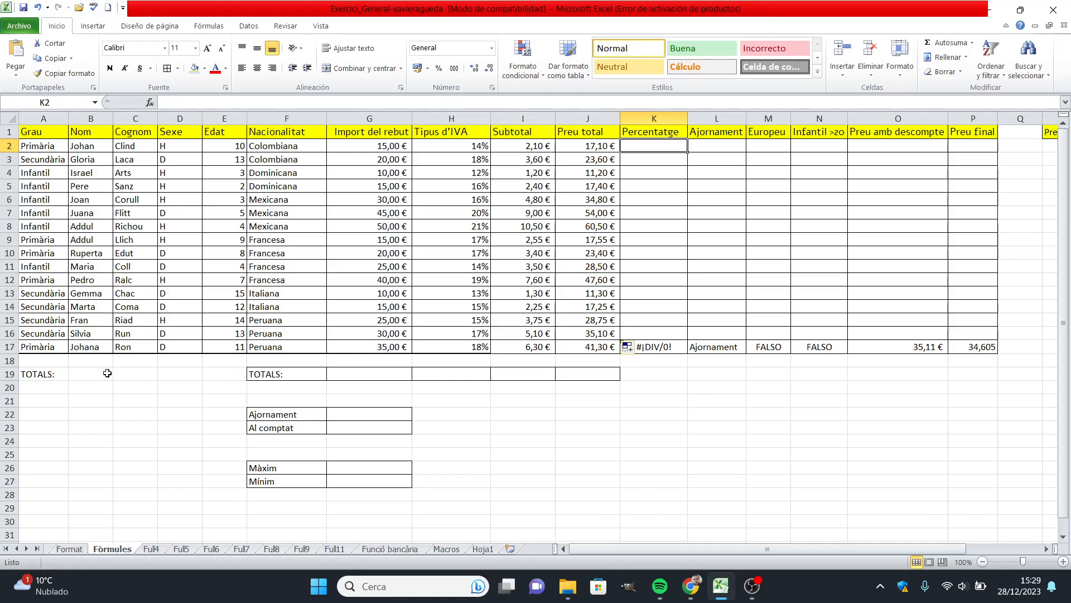
left_click(284, 374)
key("Delete")
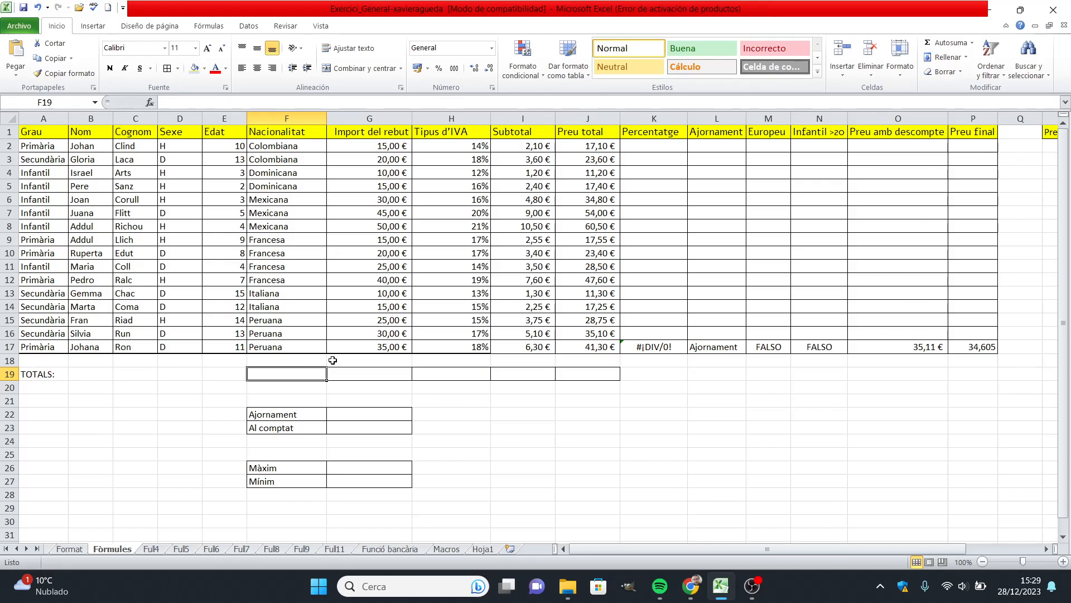
left_click(391, 375)
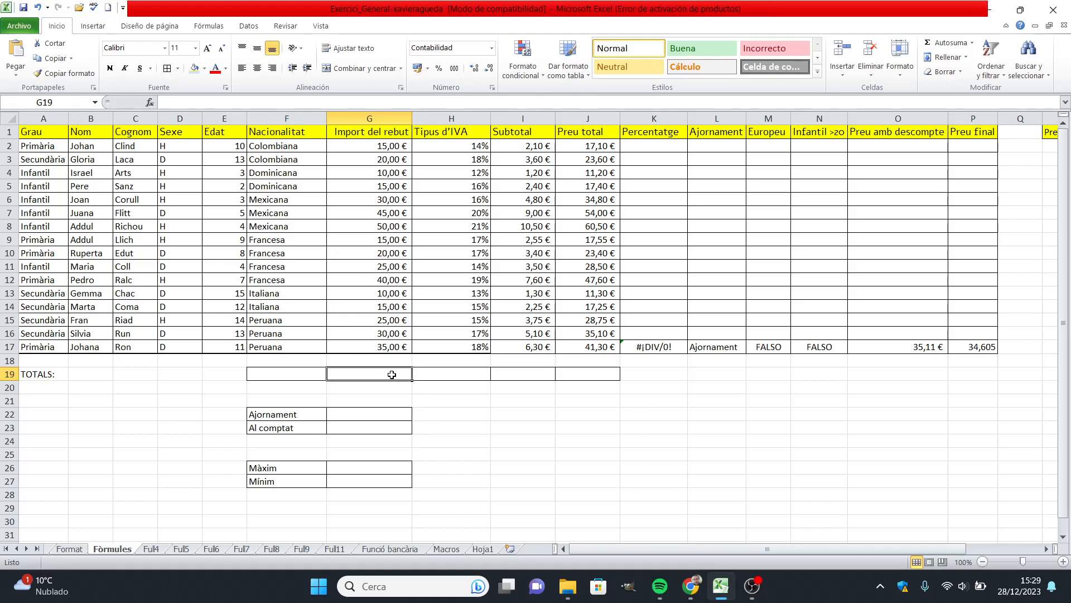
Total the Import del rebut column in G19 with =SUMA(G2:G17)
type("=")
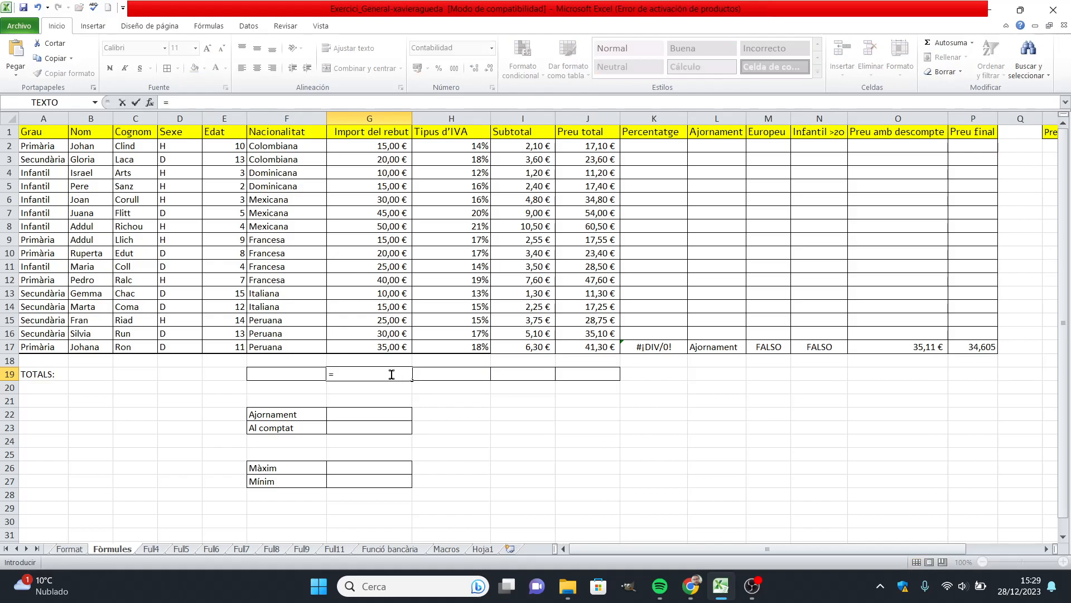
type("SU")
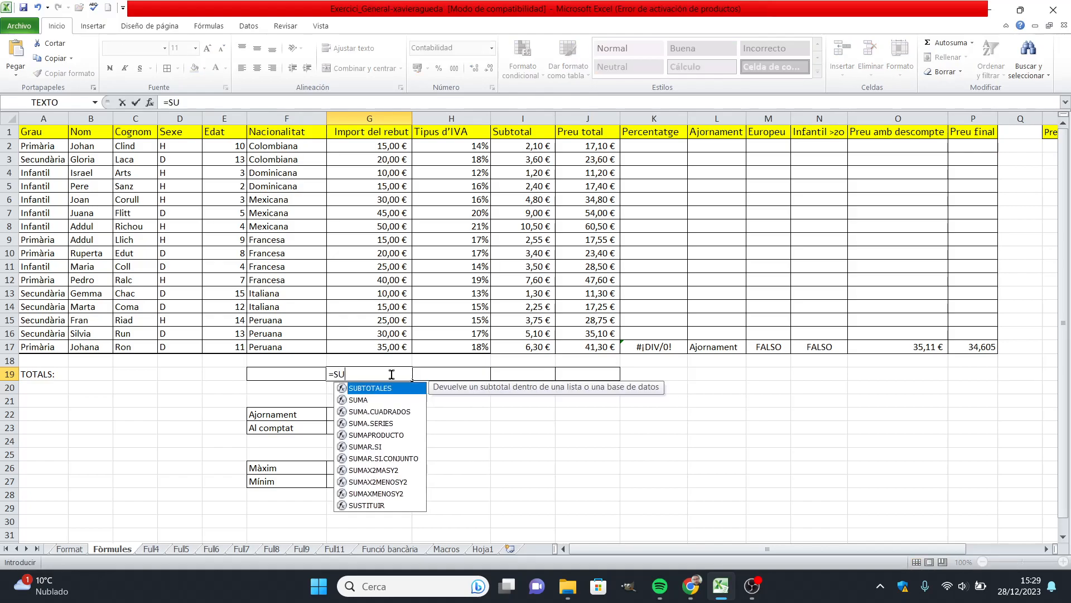
type("MA")
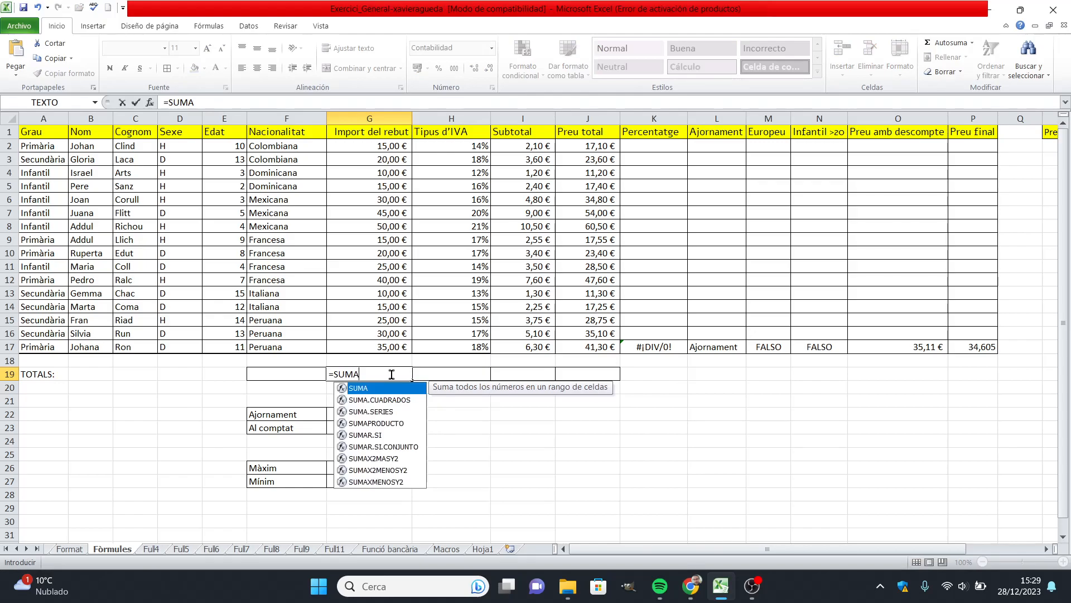
type("(")
left_click_drag(395, 146, 394, 346)
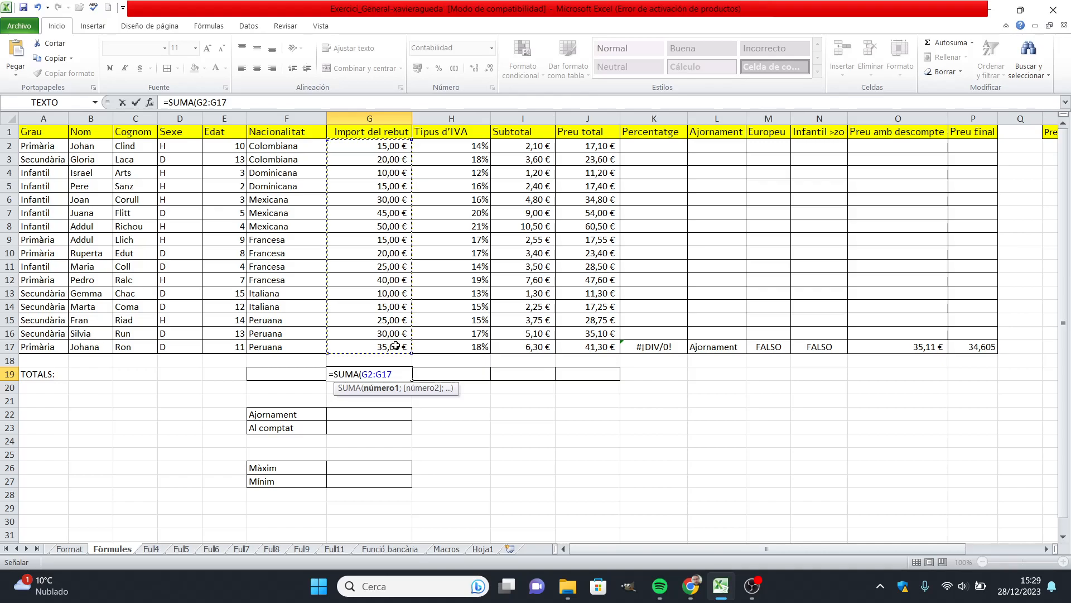
type(")")
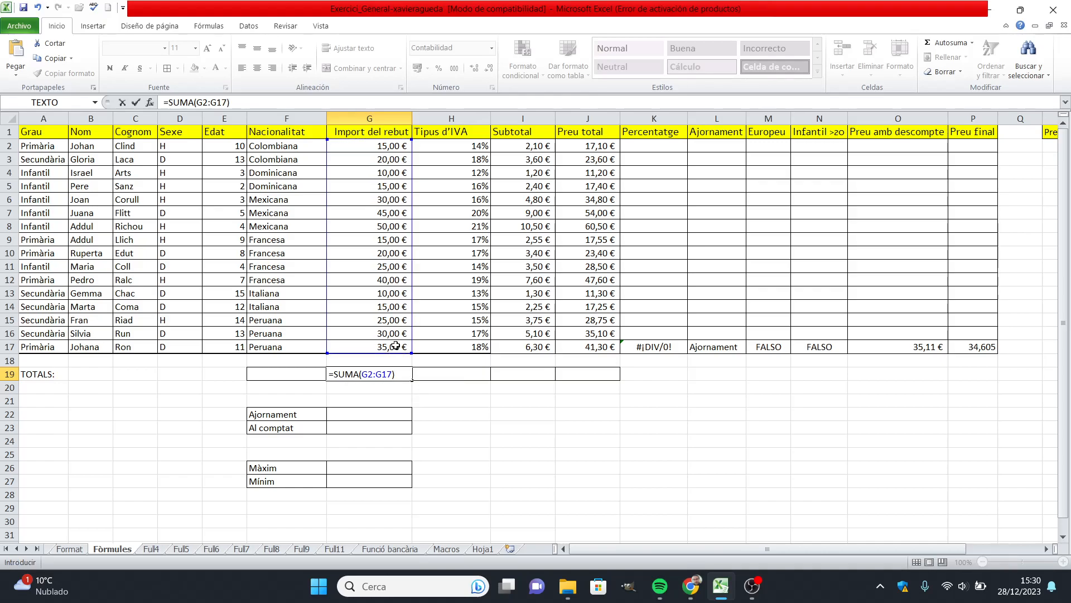
key("Return")
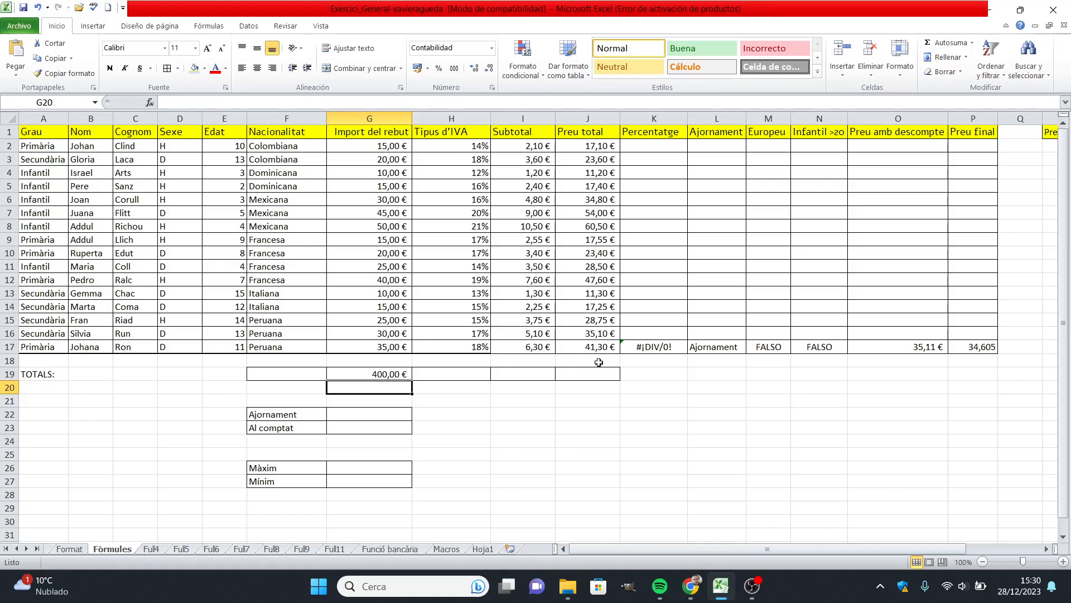
Total the Subtotal column in I19 with =SUMA(I2:I17)
left_click(523, 374)
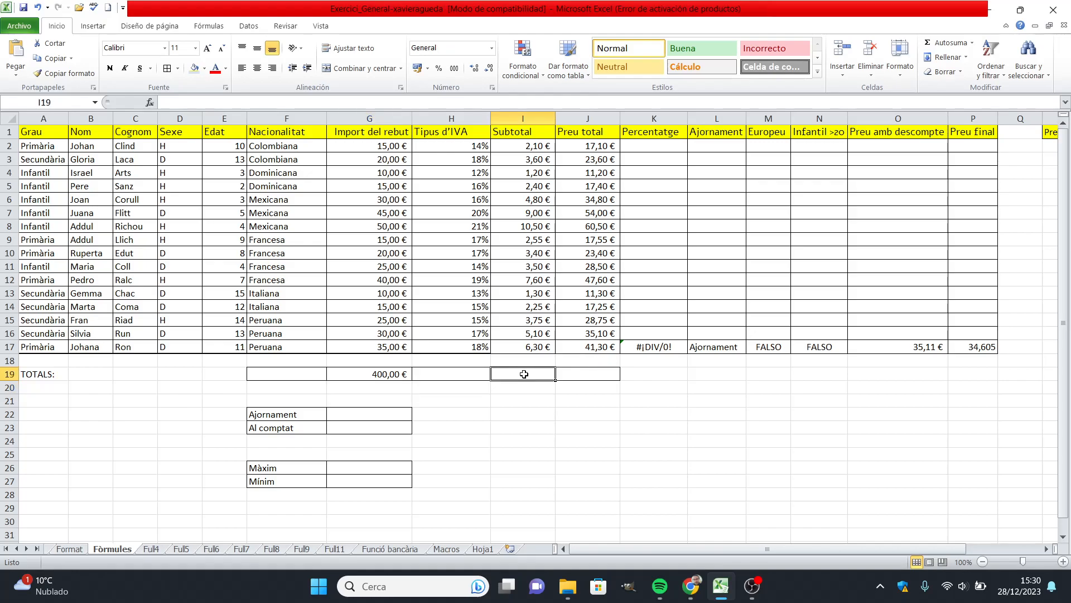
type("=S")
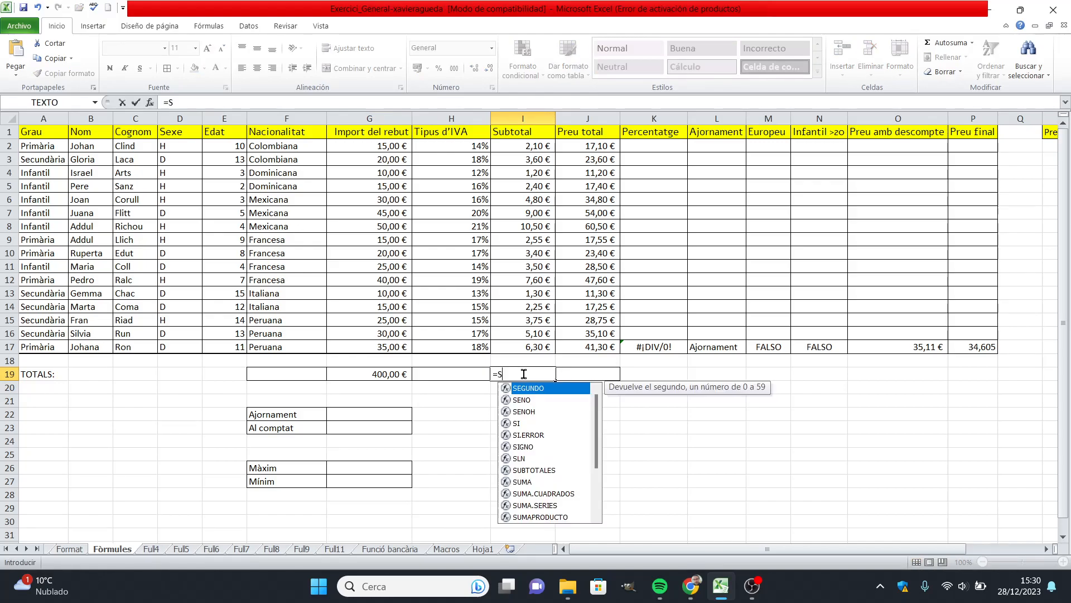
type("UMA")
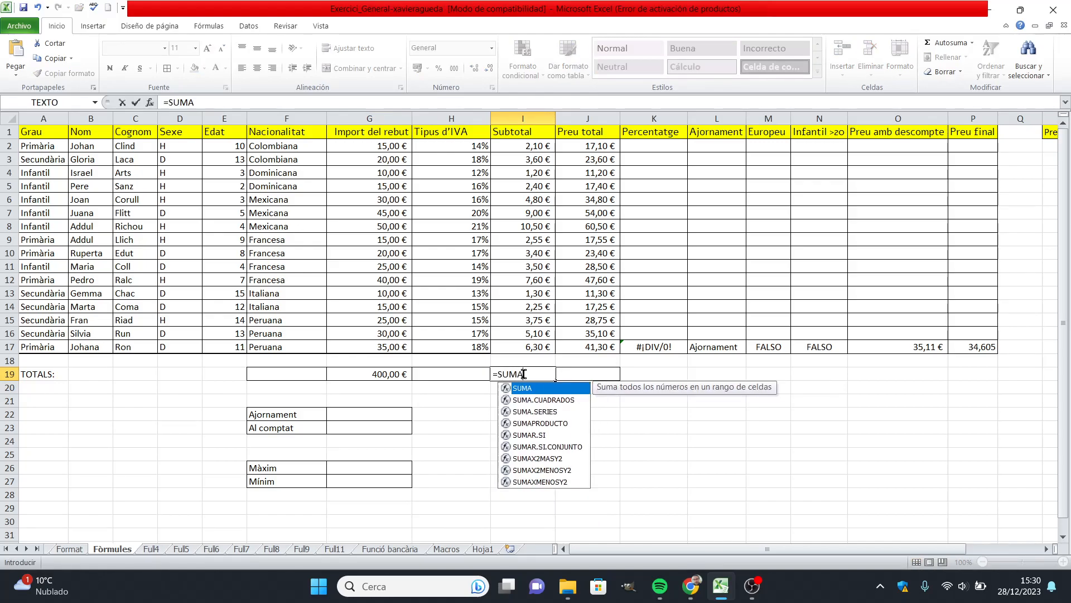
type("(")
left_click_drag(544, 146, 540, 351)
type(")")
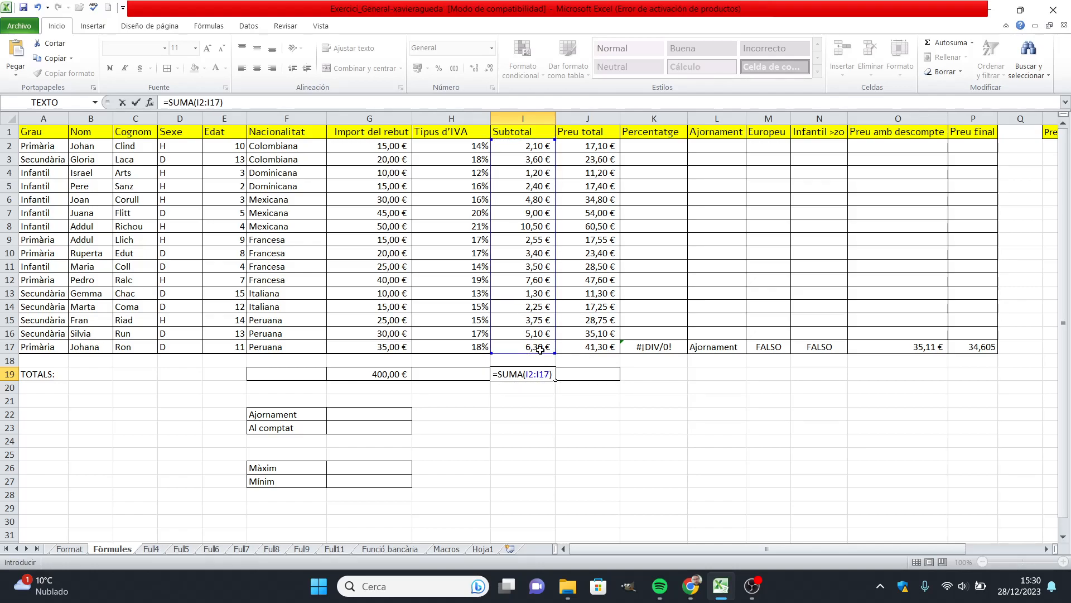
key("Return")
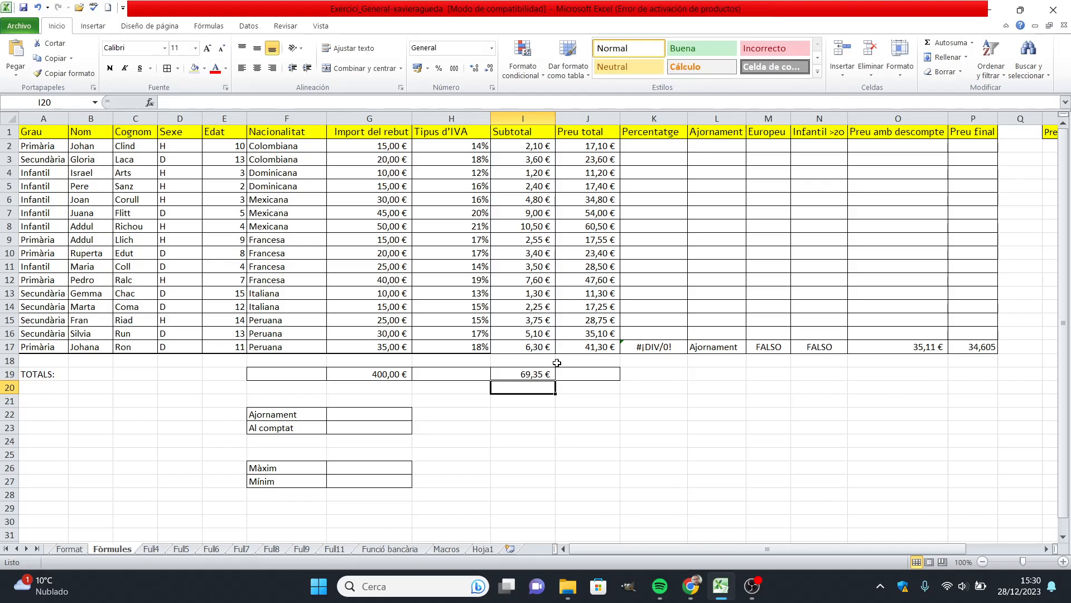
Copy the total formula from I19 across to J19 to sum the Preu total column
left_click(583, 373)
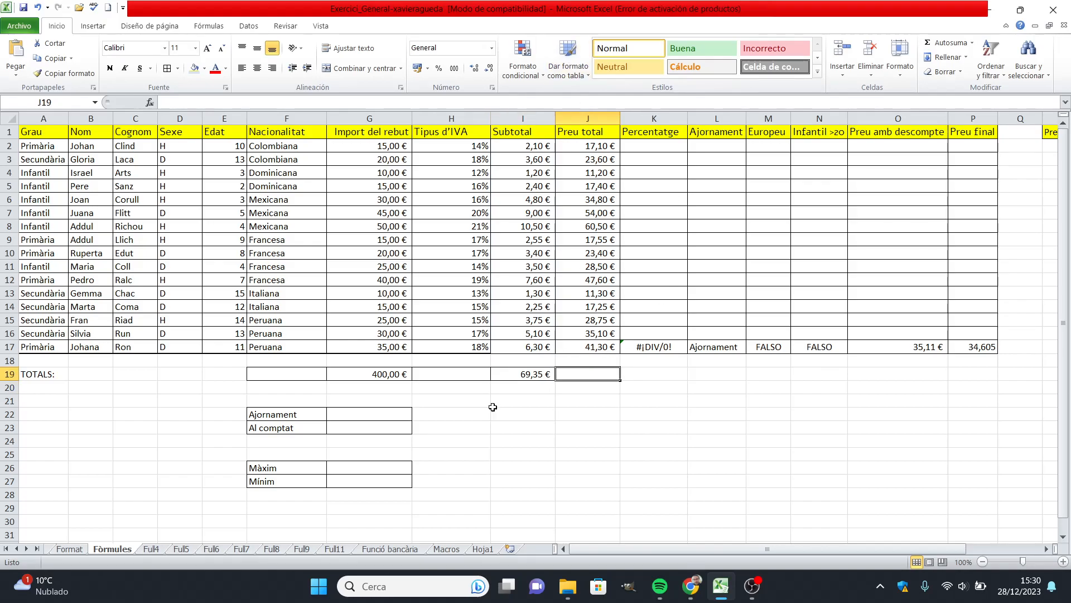
left_click(524, 373)
left_click_drag(555, 381, 603, 381)
left_click(649, 415)
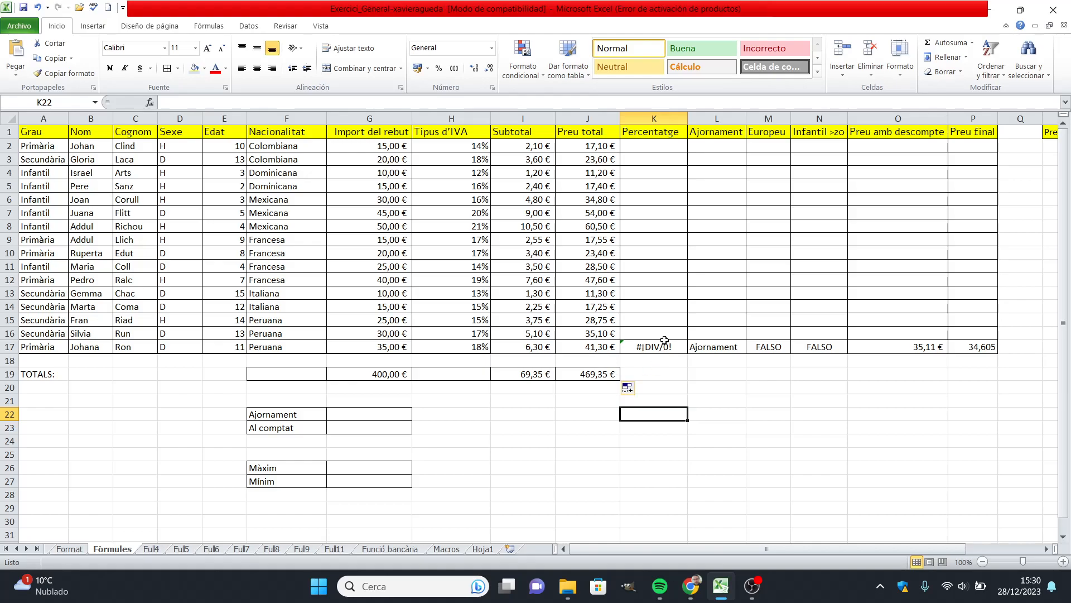
Switch to the PDF in Chrome and read the instruction about the Percentatge column
left_click(690, 586)
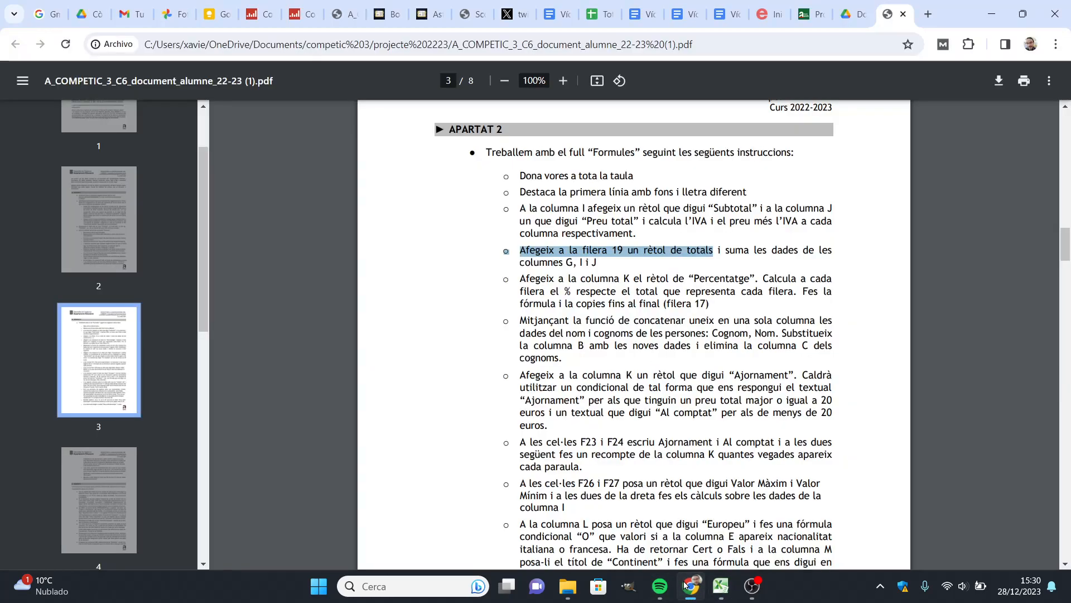
left_click(537, 296)
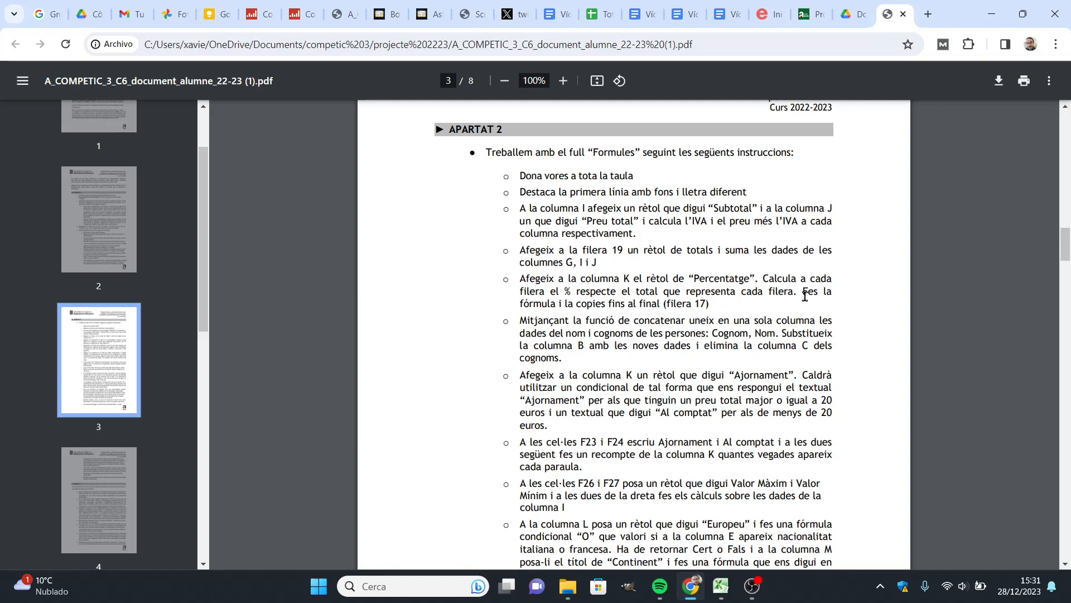
Return to the Excel workbook and calculate the first row's Percentatge in K2 with =J2/$J$19, using an absolute reference to the total
mouse_move(725, 580)
left_click(724, 536)
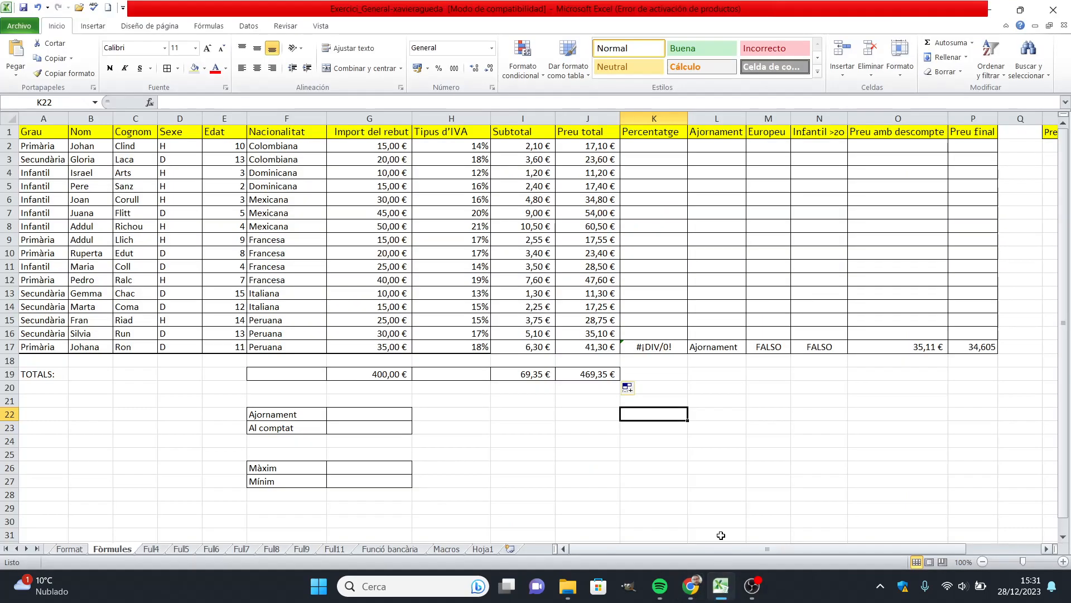
left_click(646, 149)
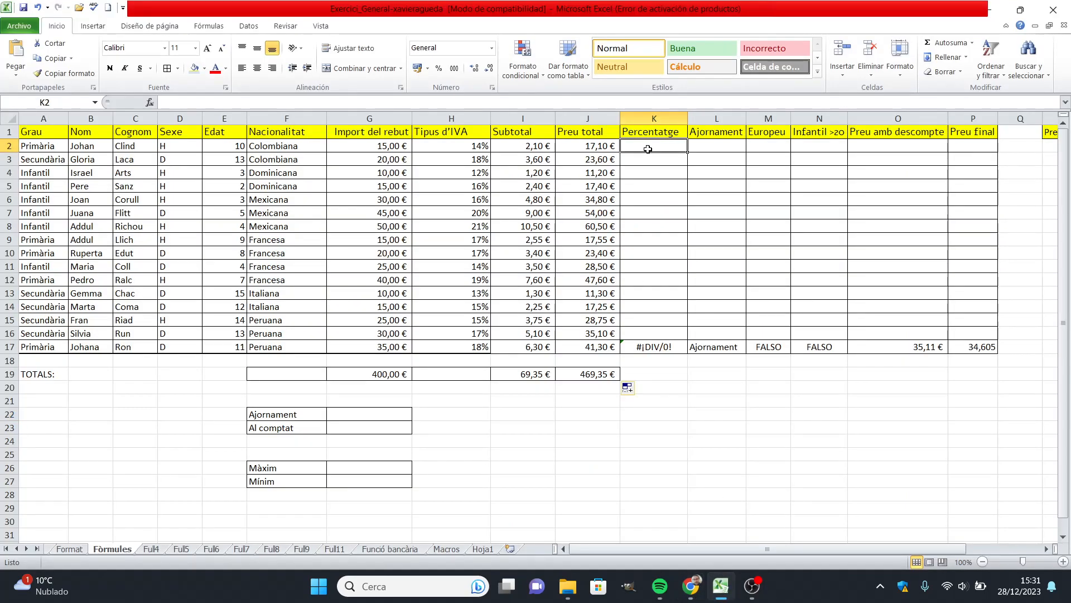
type("=")
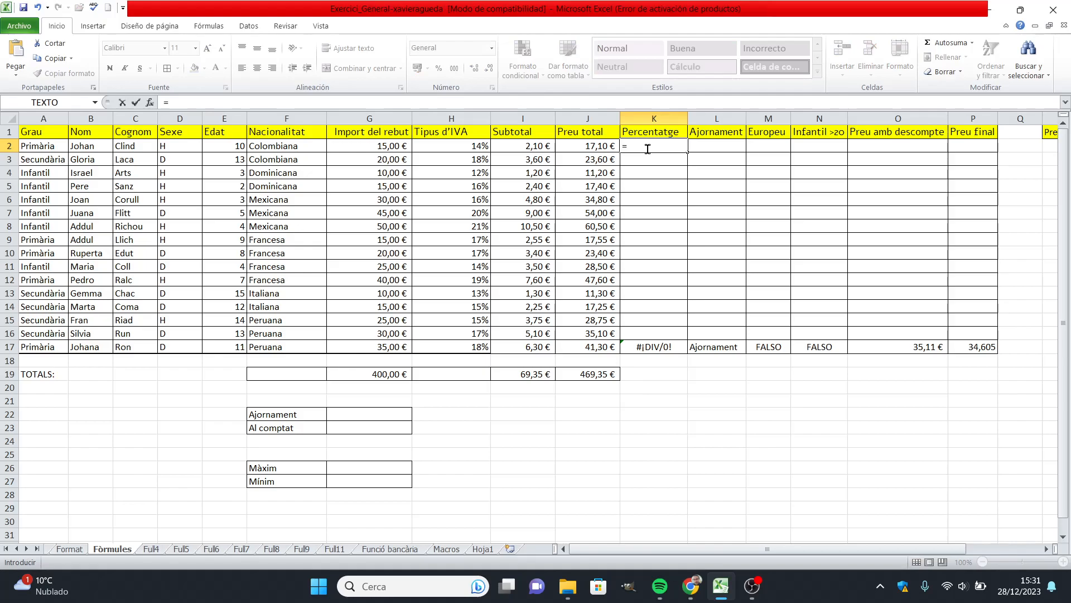
left_click(597, 145)
type("/")
left_click(594, 374)
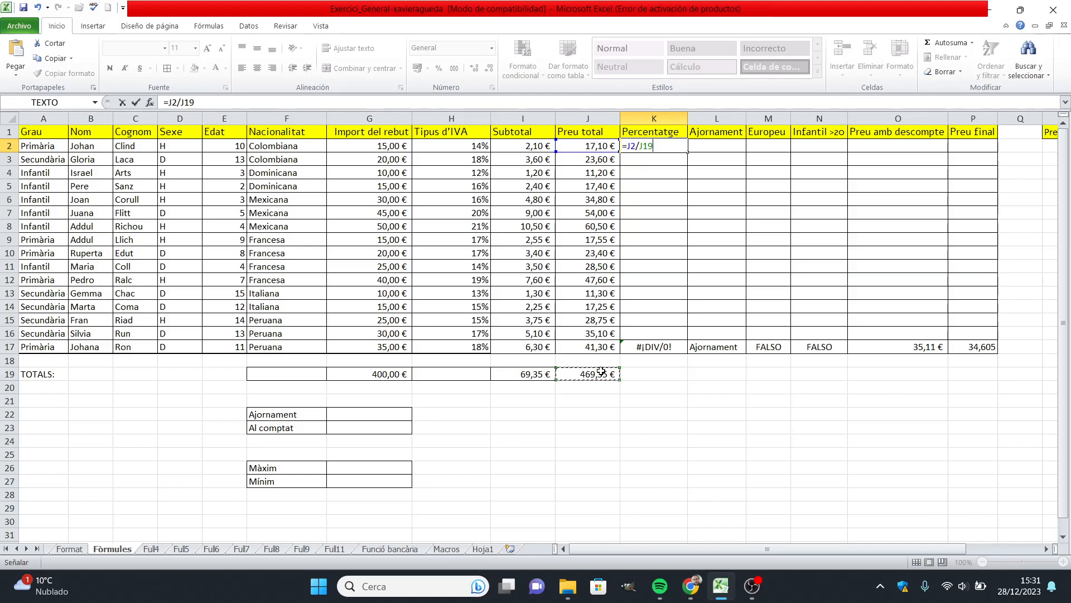
left_click(645, 144)
key("F4")
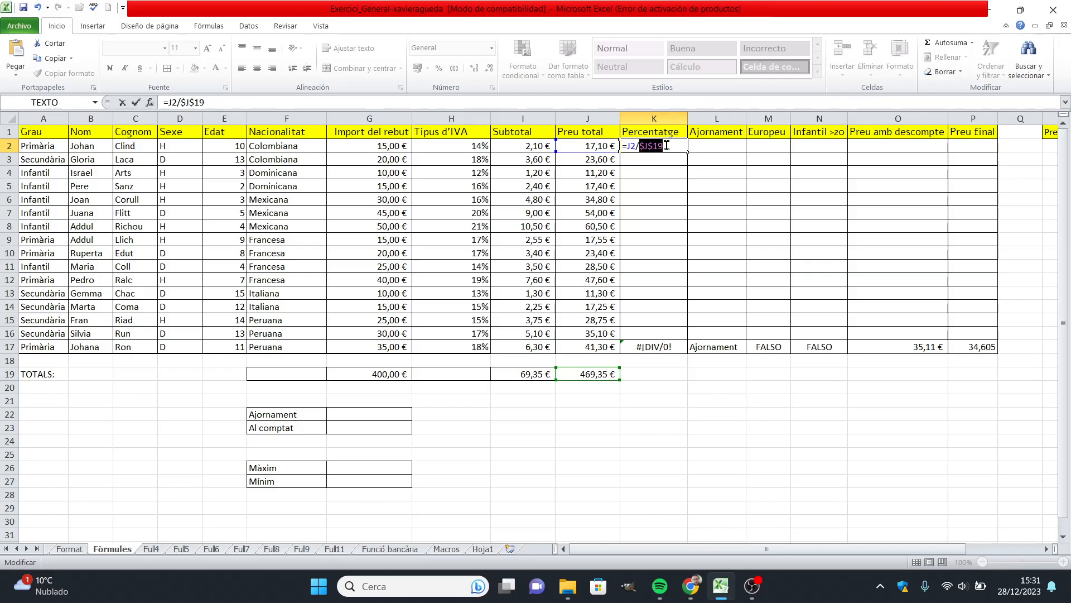
left_click(668, 145)
key("Return")
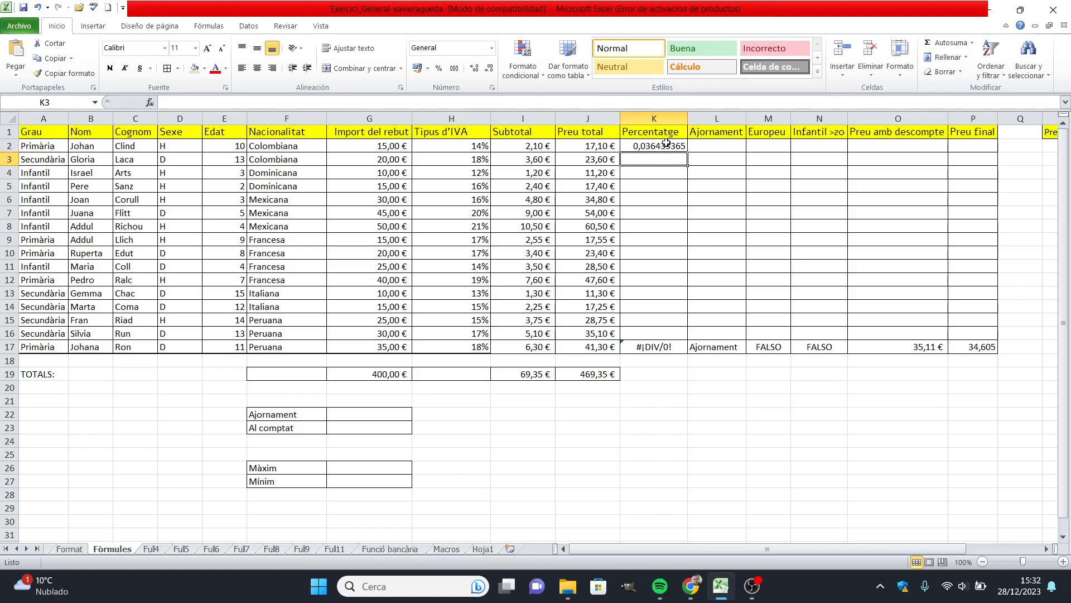
Format K2:K17 as percentages and fill the K2 formula down to K16
left_click_drag(666, 146, 670, 347)
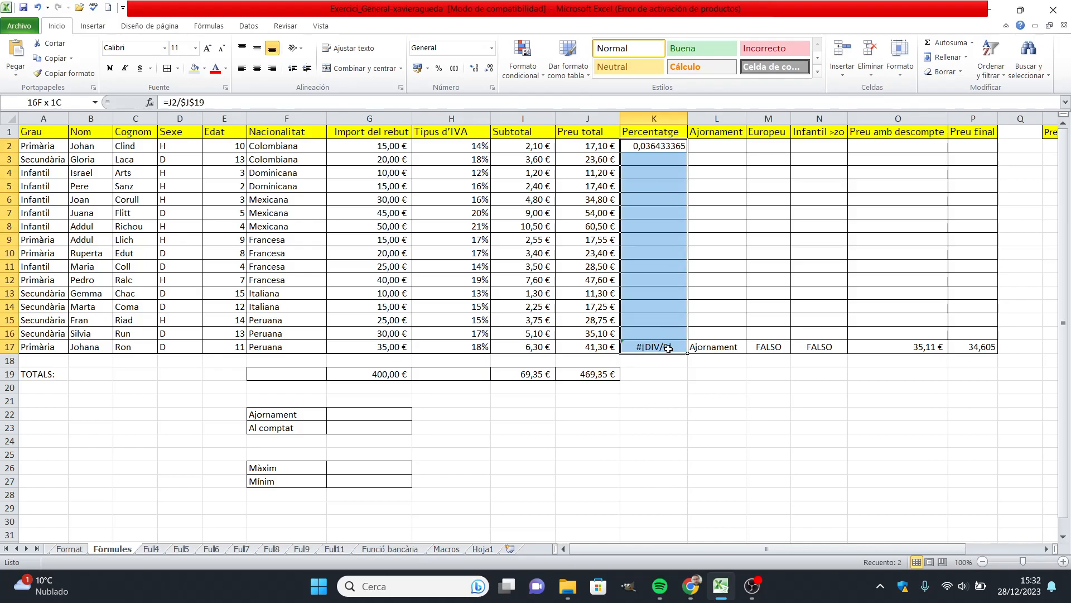
left_click(439, 67)
left_click(672, 146)
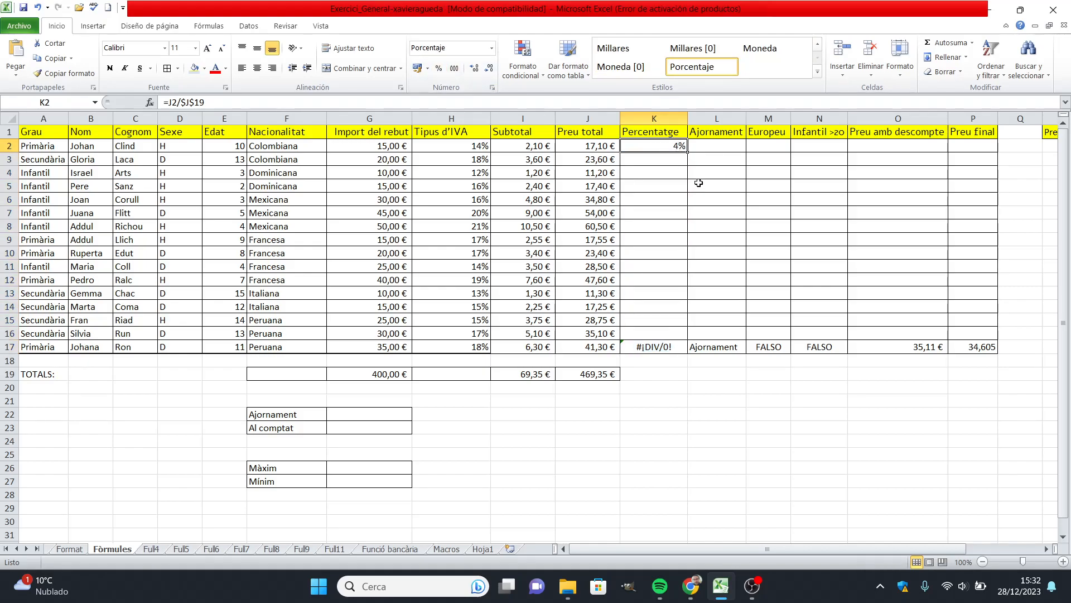
double_click(688, 151)
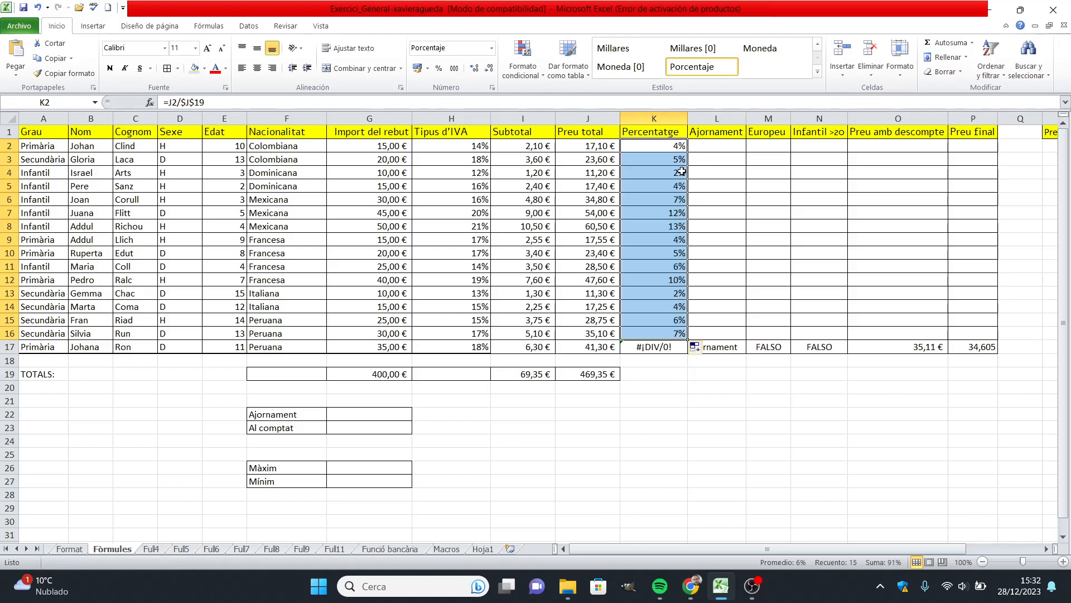
left_click(681, 401)
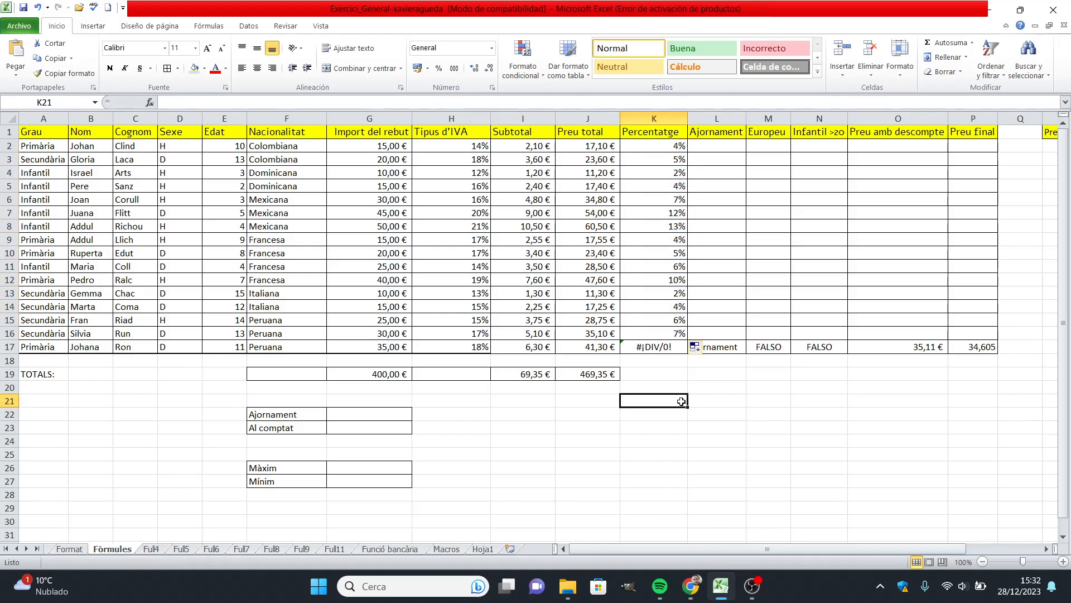
Extend the Percentatge formula from K16 to K17, replacing the broken formula there
left_click(672, 333)
left_click_drag(687, 340, 688, 351)
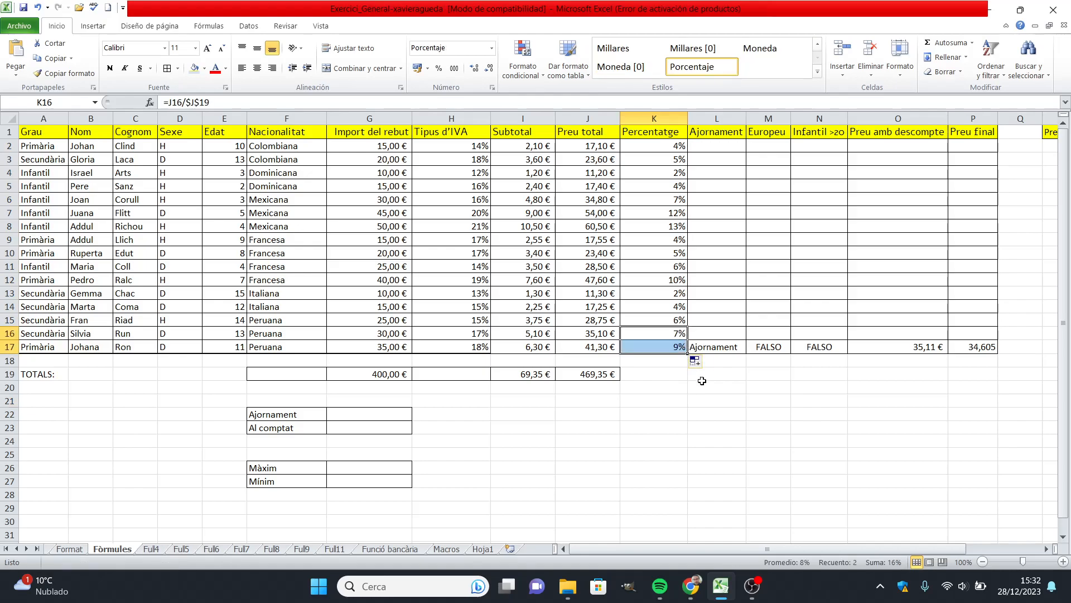
left_click(721, 399)
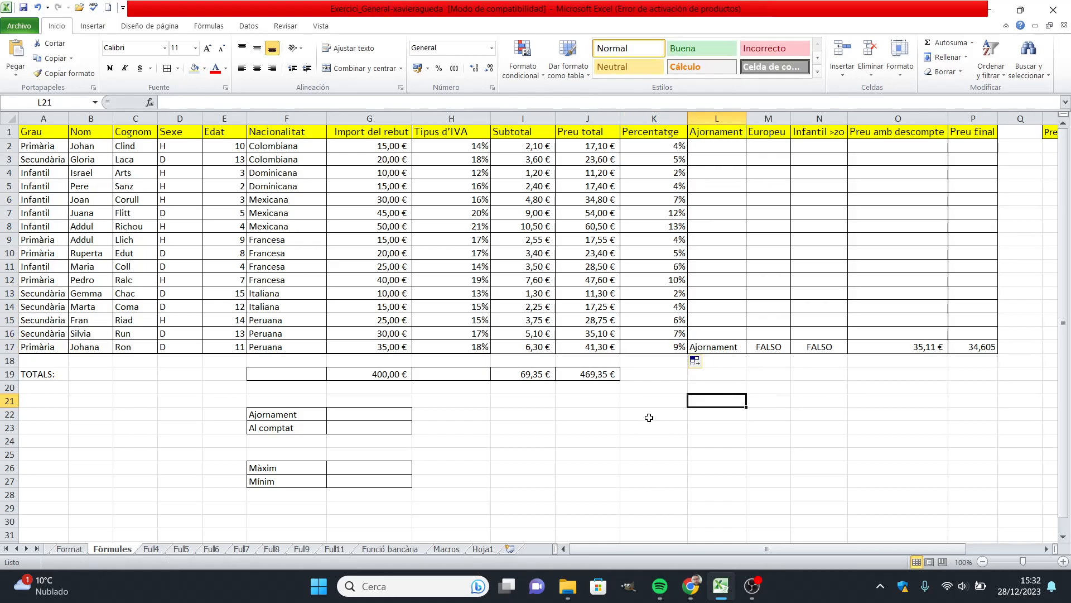
Check the Percentatge column by adding it up in K21 with =SUMA(K2:K17)
left_click(648, 400)
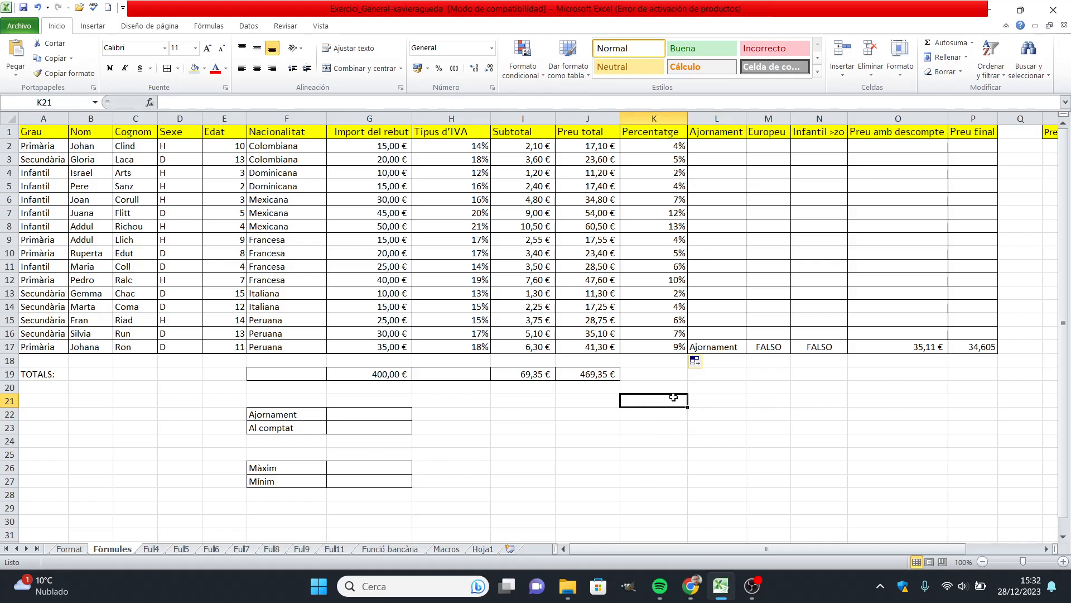
type("=SU")
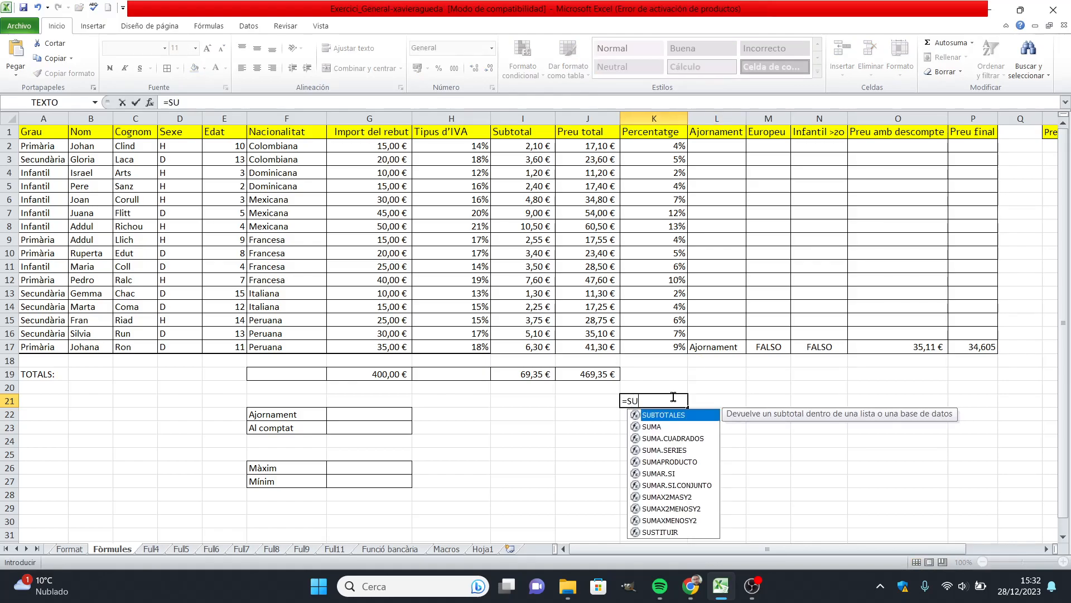
type("MA(")
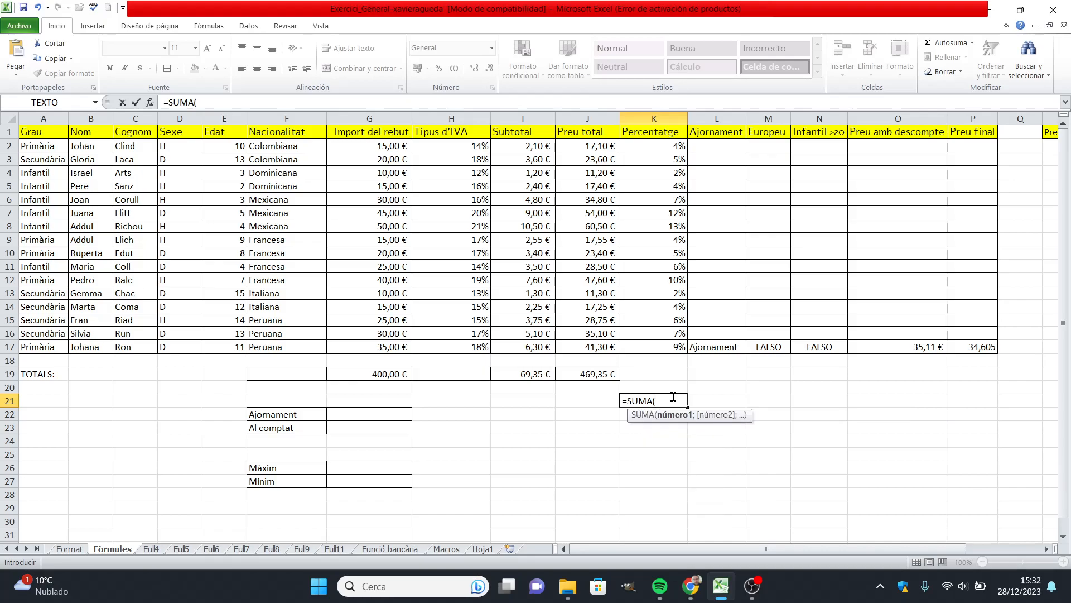
left_click_drag(657, 146, 677, 346)
type(")")
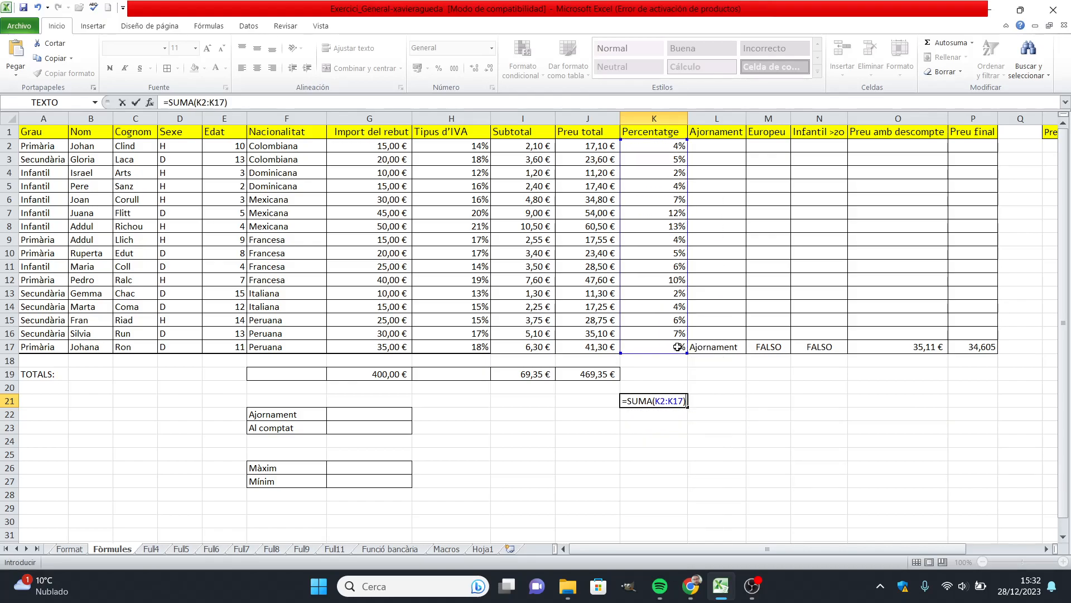
key("Return")
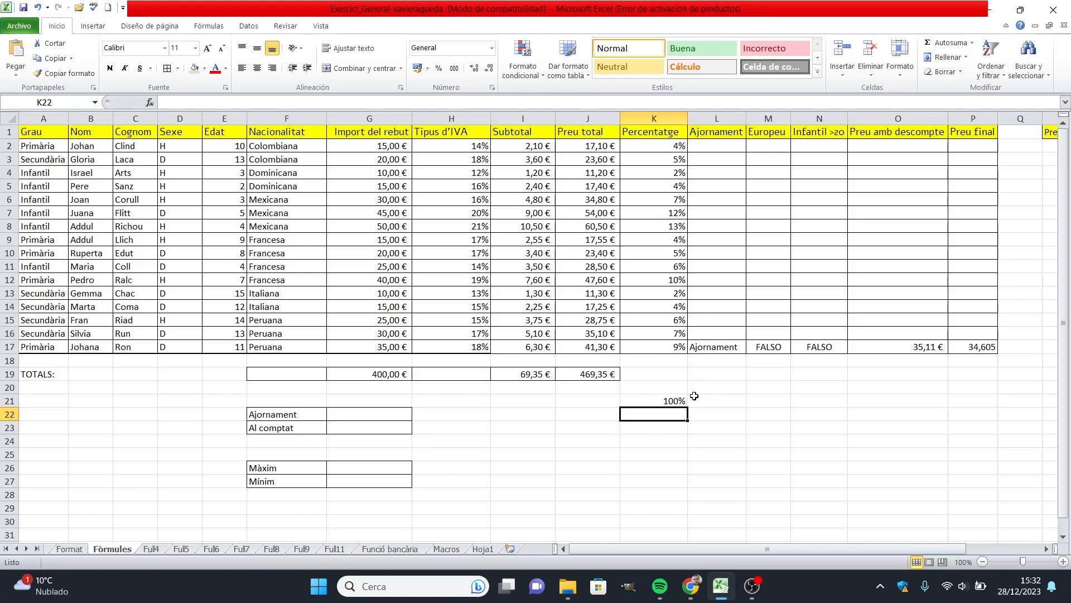
Clear the check sum from cell K21
left_click(669, 402)
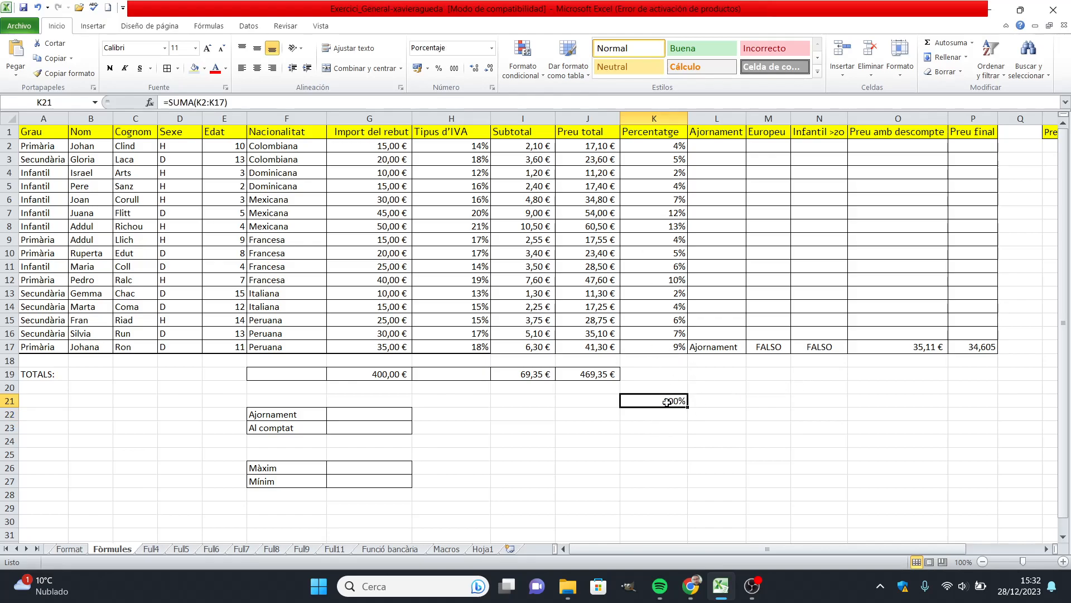
key("Delete")
left_click(771, 421)
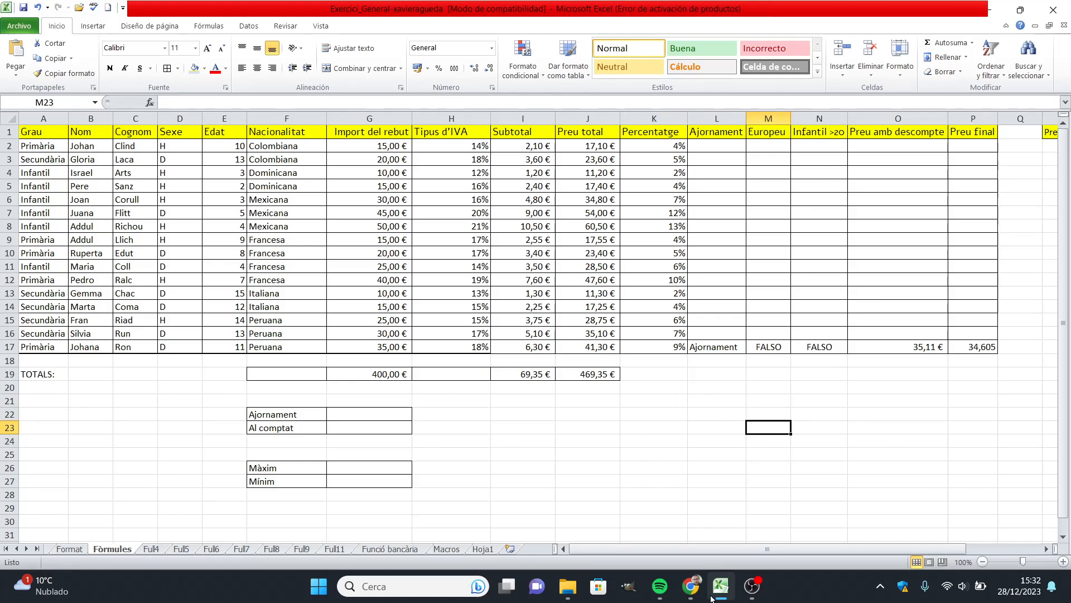
Switch to the PDF in Chrome and read the instruction about concatenating surnames and names into one column
mouse_move(706, 591)
left_click(683, 464)
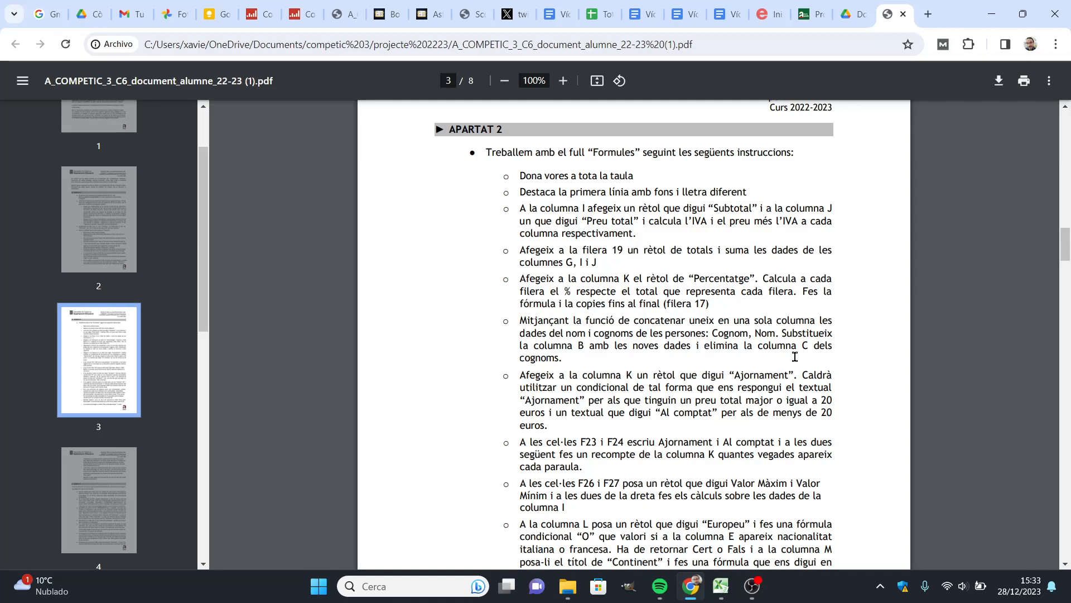
Switch back to Excel and enter =CONCATENAR(B2;" ";C2) in cell B21 to join the first person's name and surname
left_click(721, 586)
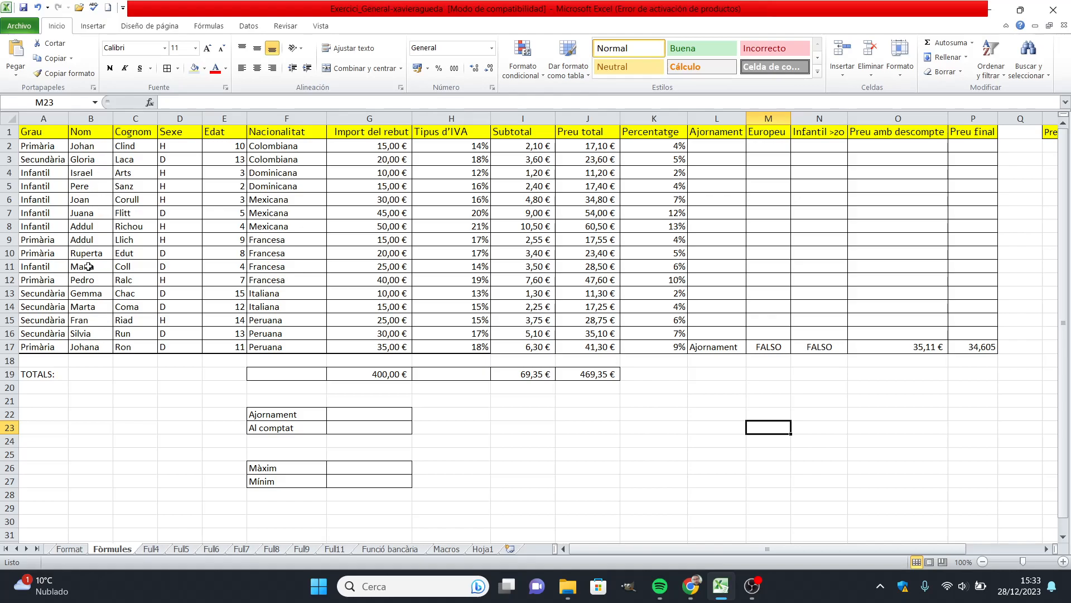
left_click(88, 400)
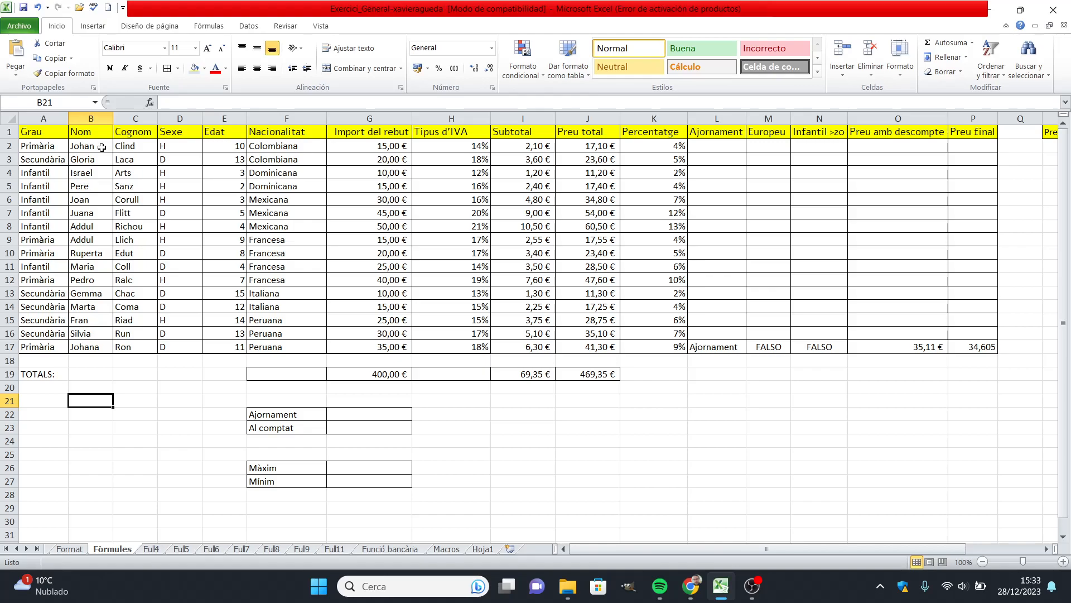
type("=")
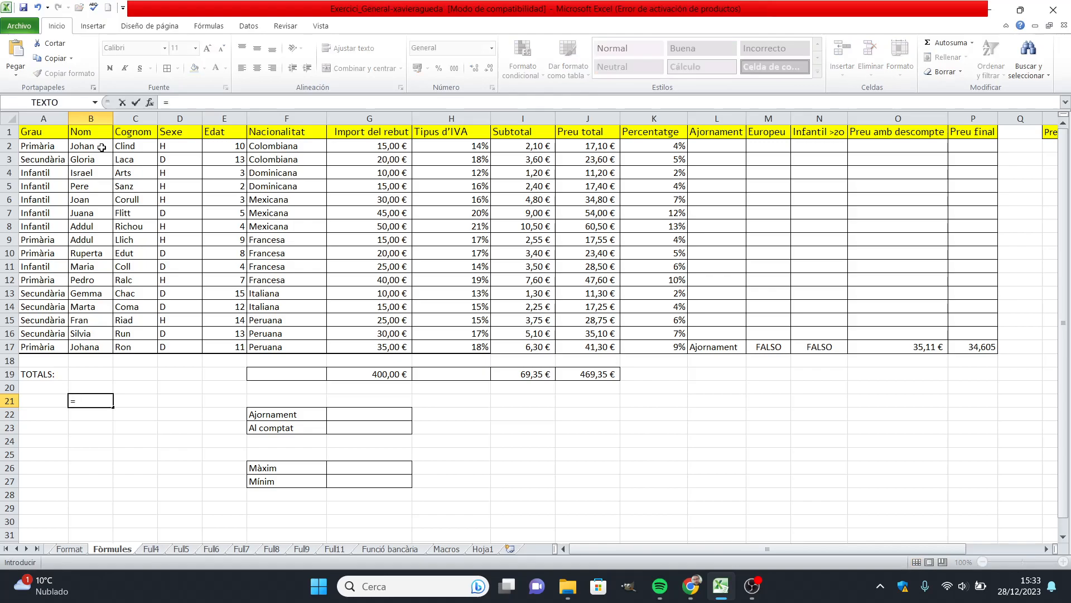
type("CONCAT")
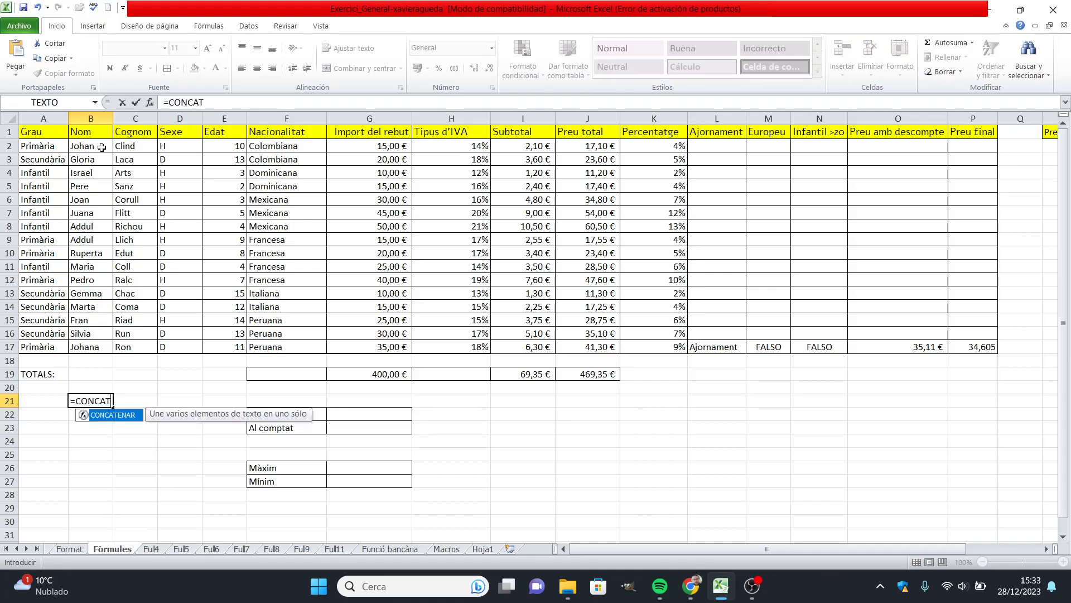
type("ENAR(")
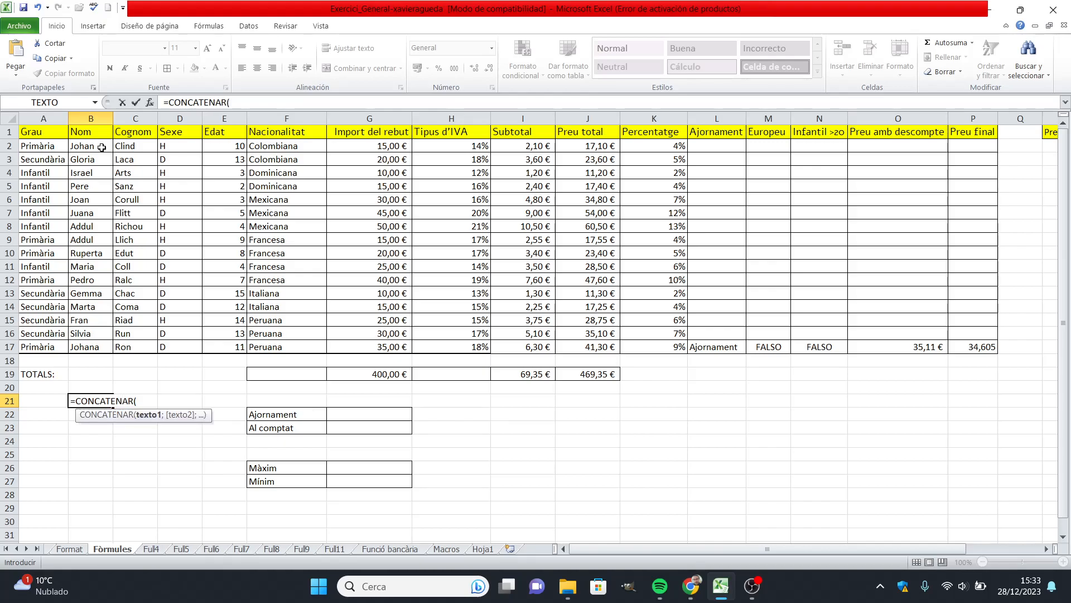
left_click(102, 147)
type(";")
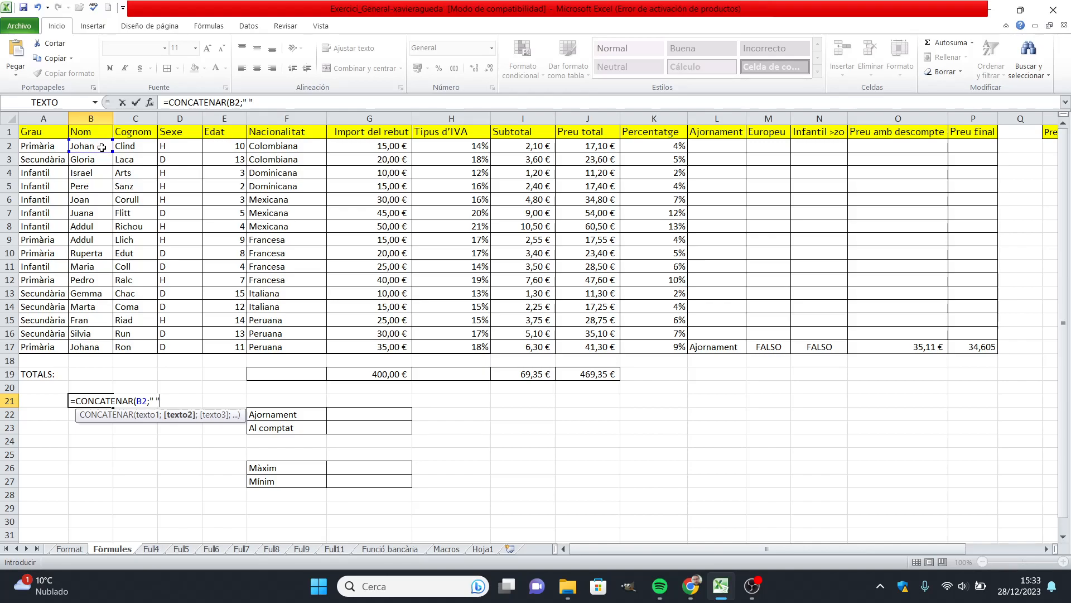
type("\" \";")
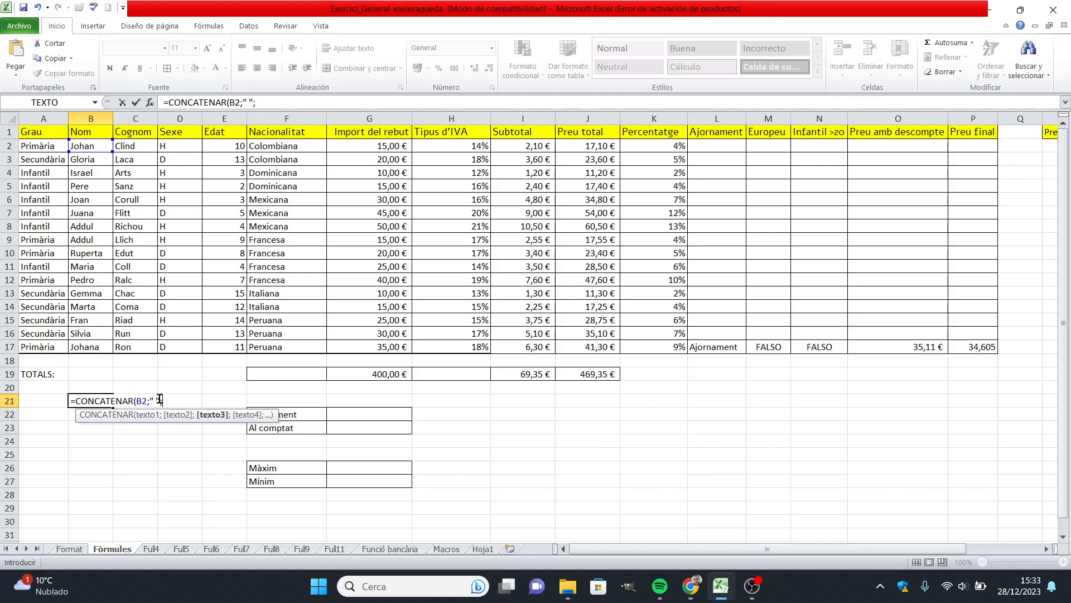
left_click(129, 145)
type(")")
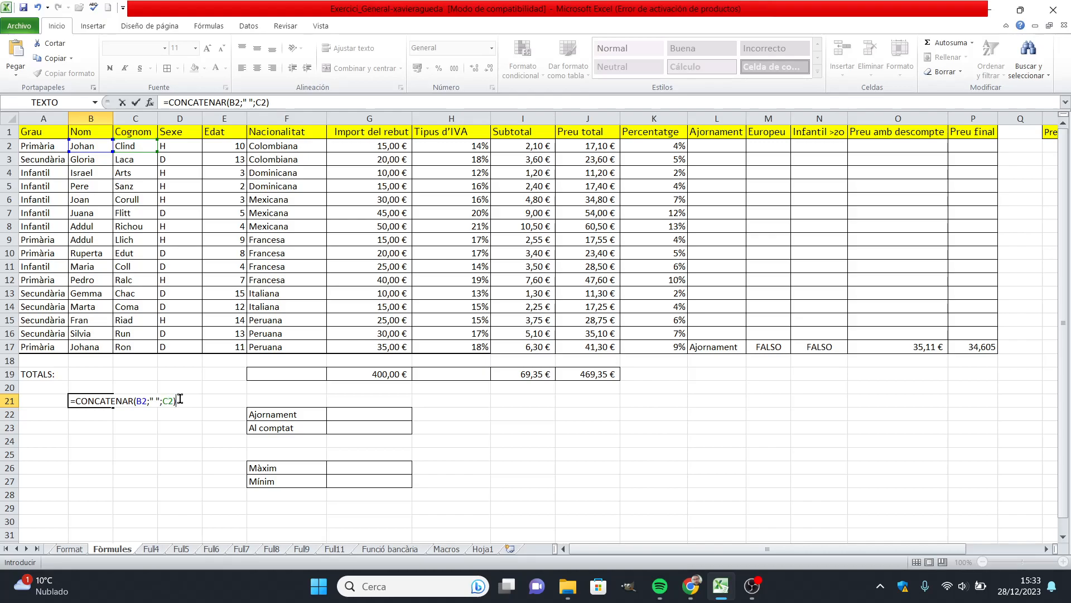
key("Return")
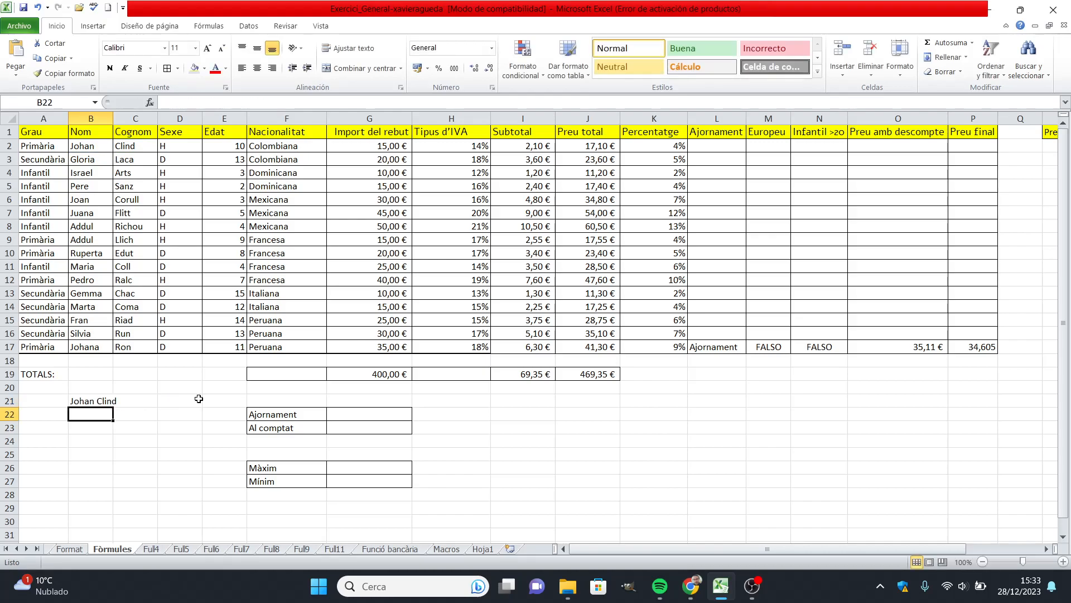
Fill the concatenation formula from B21 down column B to cover every person, and clear the surplus entry in B40
left_click(87, 399)
left_click_drag(113, 404, 111, 528)
left_click(146, 493)
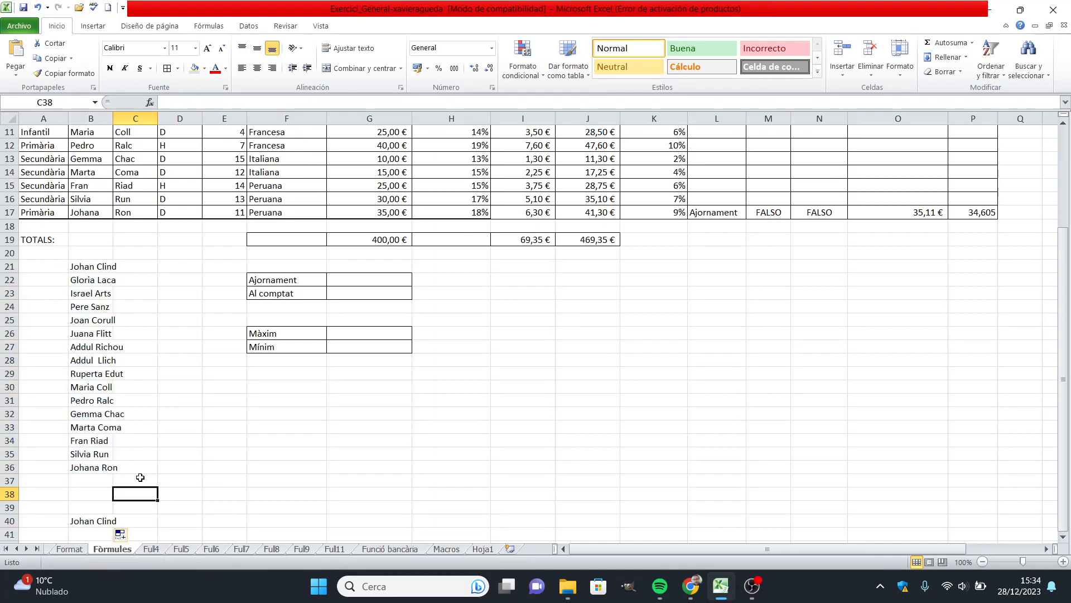
left_click(98, 522)
key("Delete")
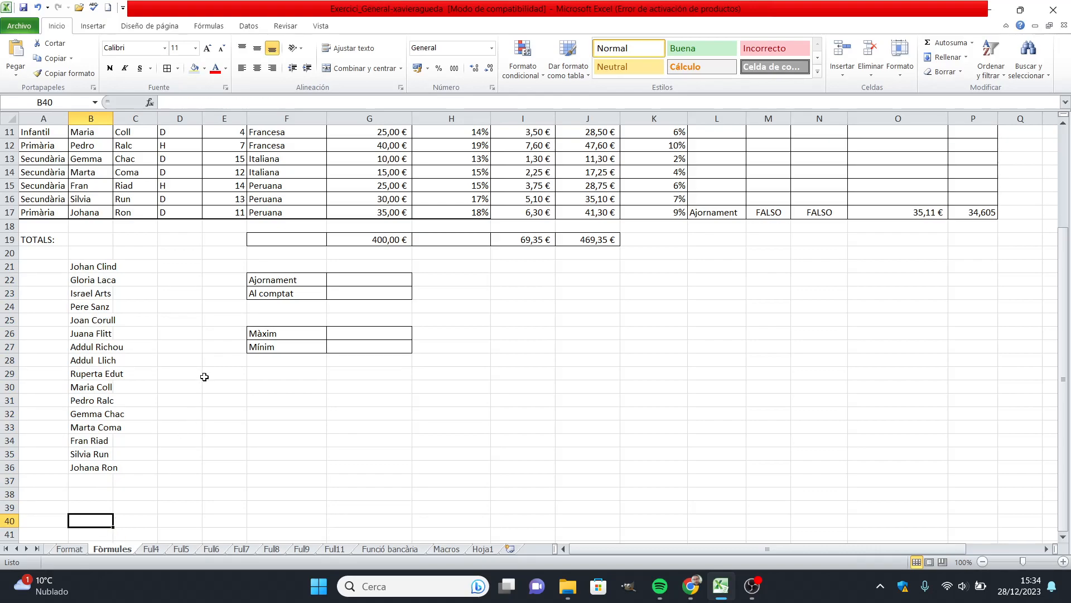
Copy the concatenated names in B21:B36, paste them as values over the Nom column starting at B2, and widen column B
left_click_drag(98, 266, 90, 468)
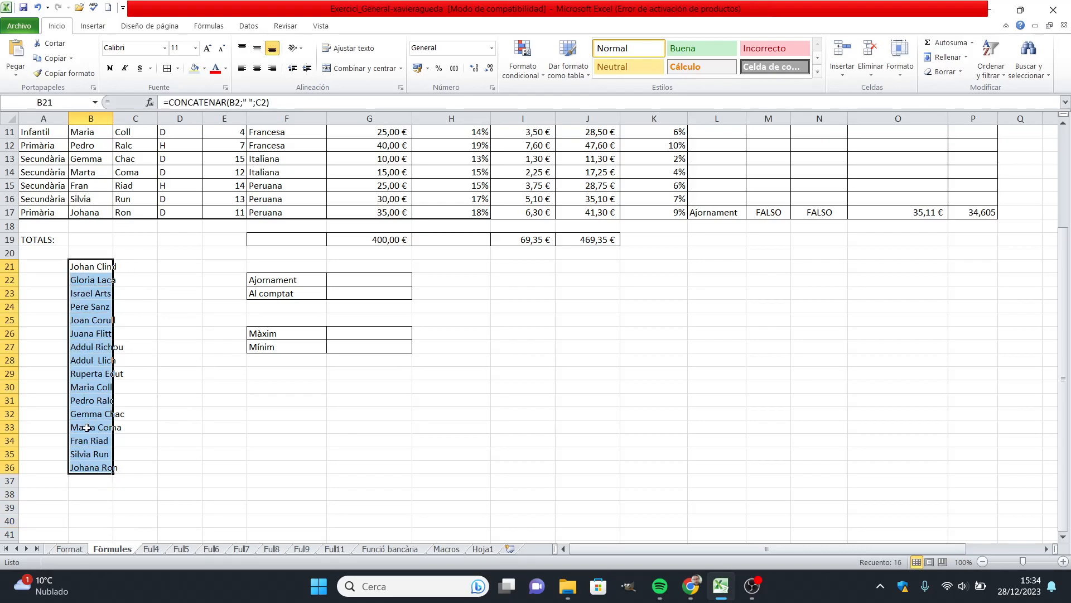
right_click(90, 268)
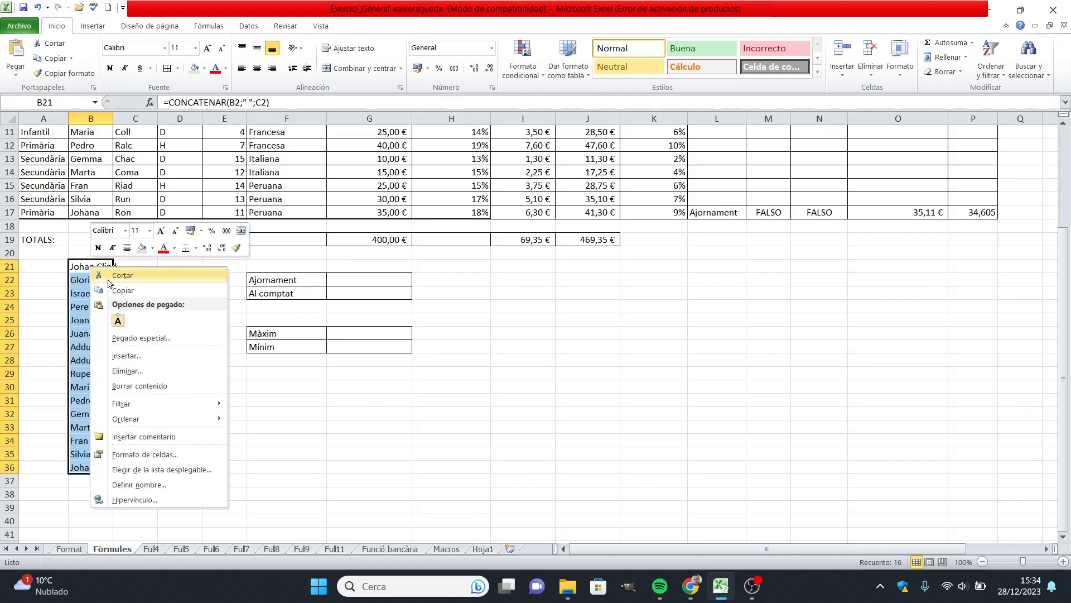
left_click(123, 290)
left_click_drag(1066, 249, 1066, 139)
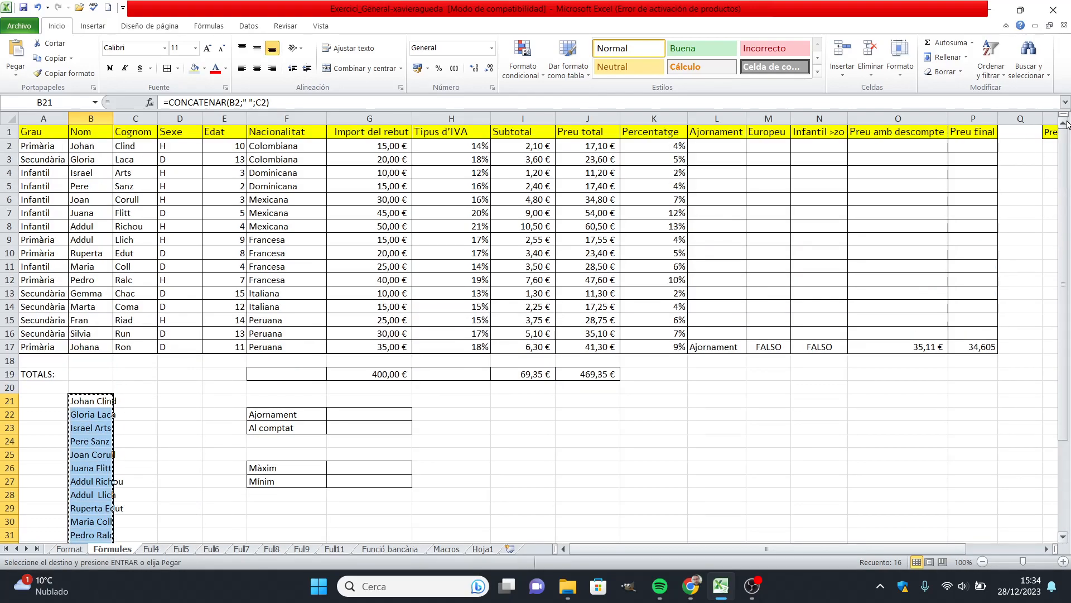
right_click(90, 147)
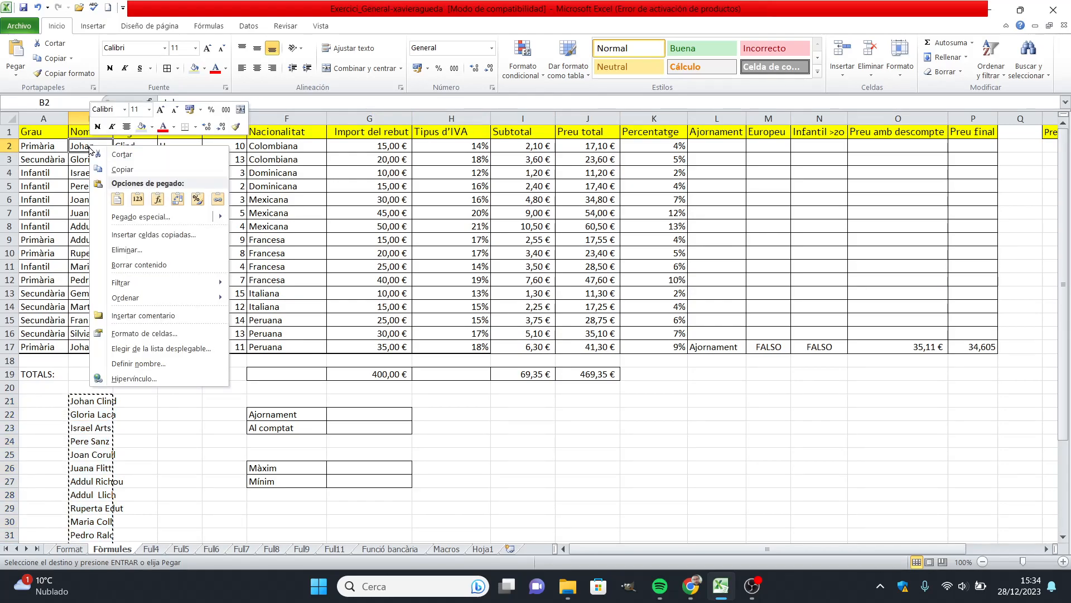
left_click(138, 200)
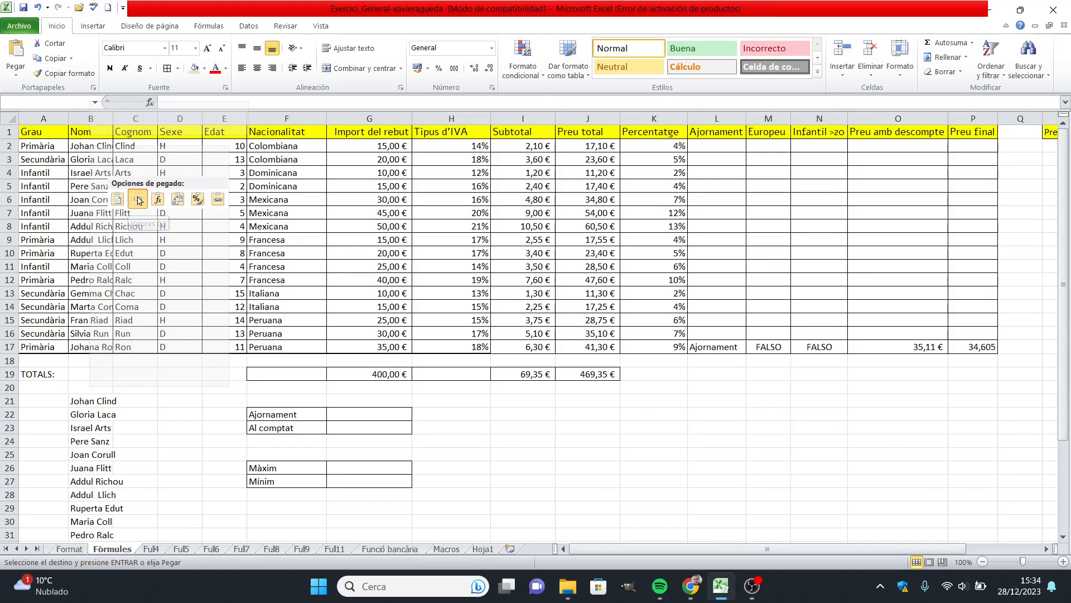
left_click(138, 199)
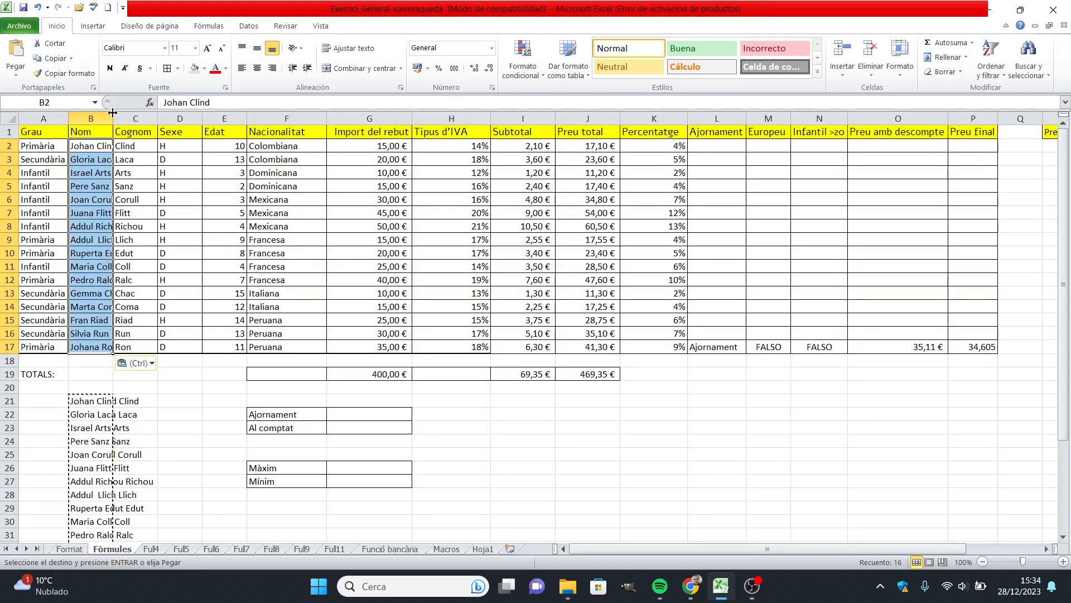
left_click_drag(113, 117, 141, 116)
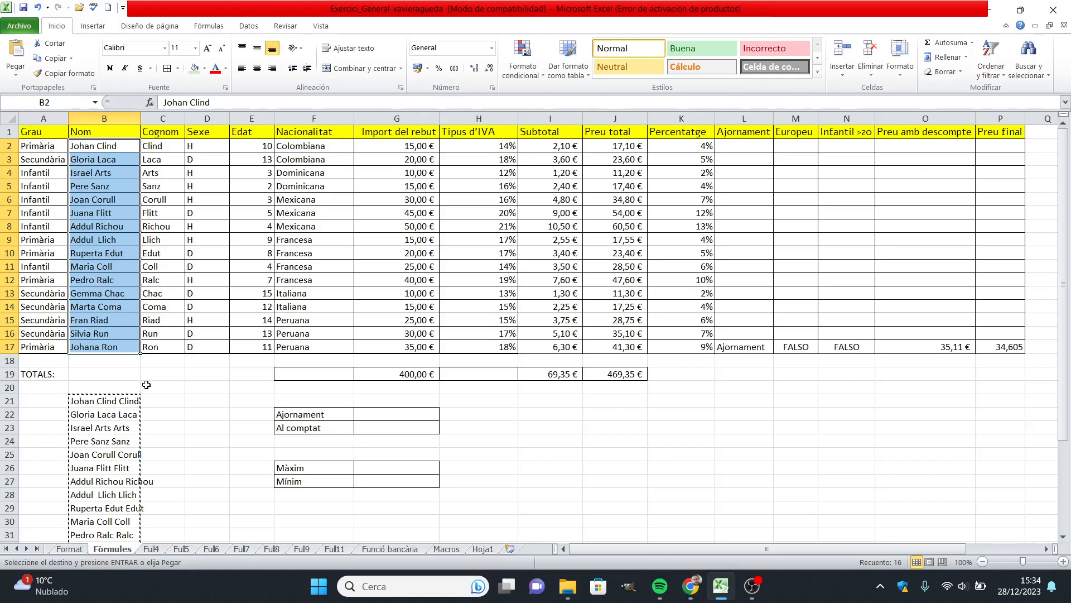
Clear the auxiliary concatenation cells B21:C37 below the table
left_click(158, 386)
left_click_drag(120, 402, 143, 488)
key("Delete")
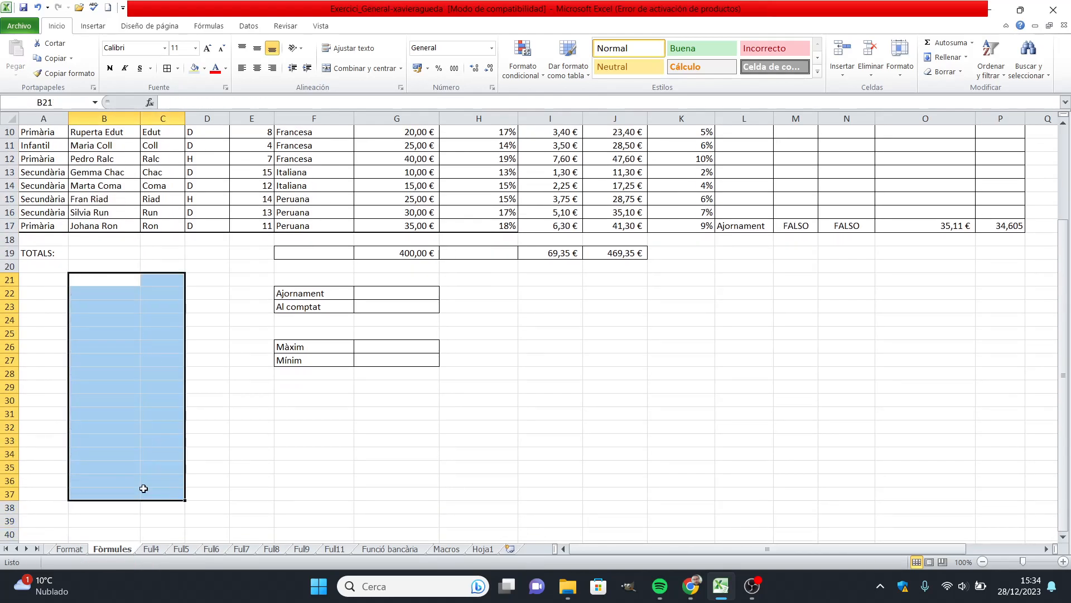
left_click(297, 454)
left_click_drag(1068, 347, 1067, 257)
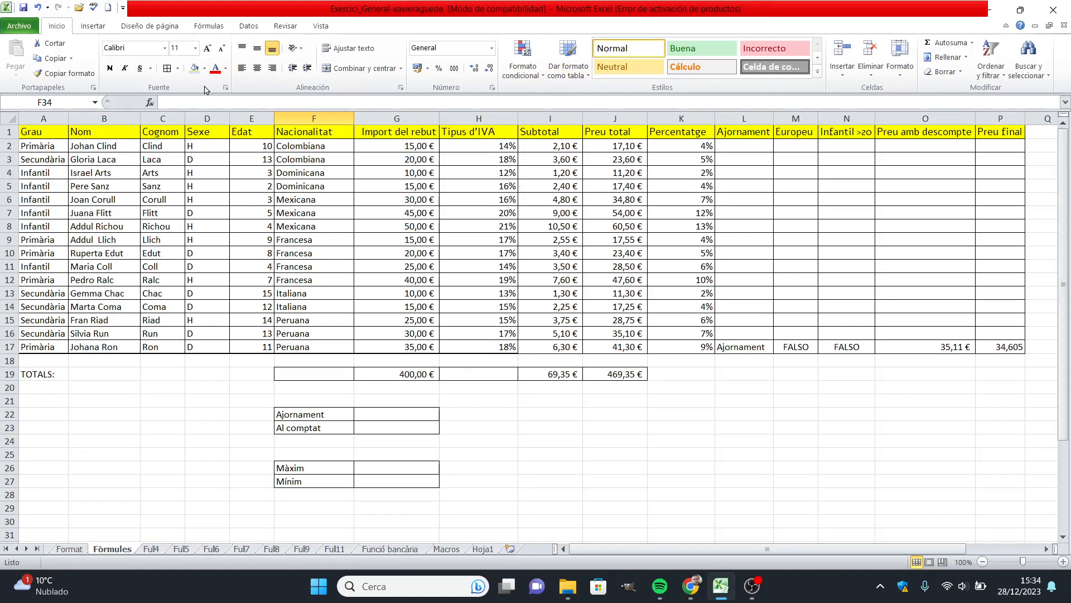
Delete the entire Cognom column C
left_click(163, 119)
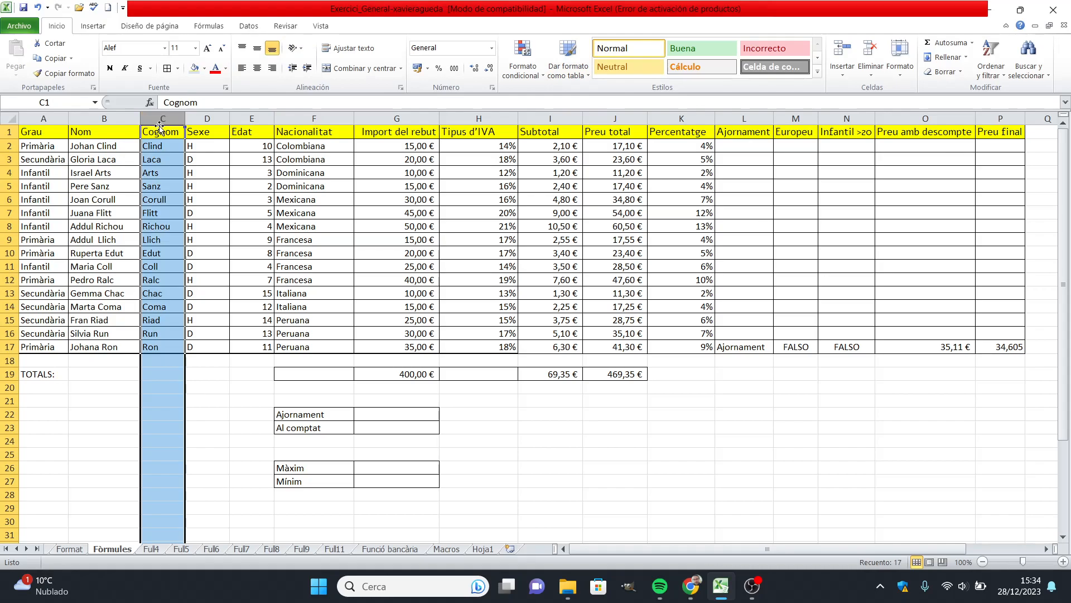
right_click(162, 121)
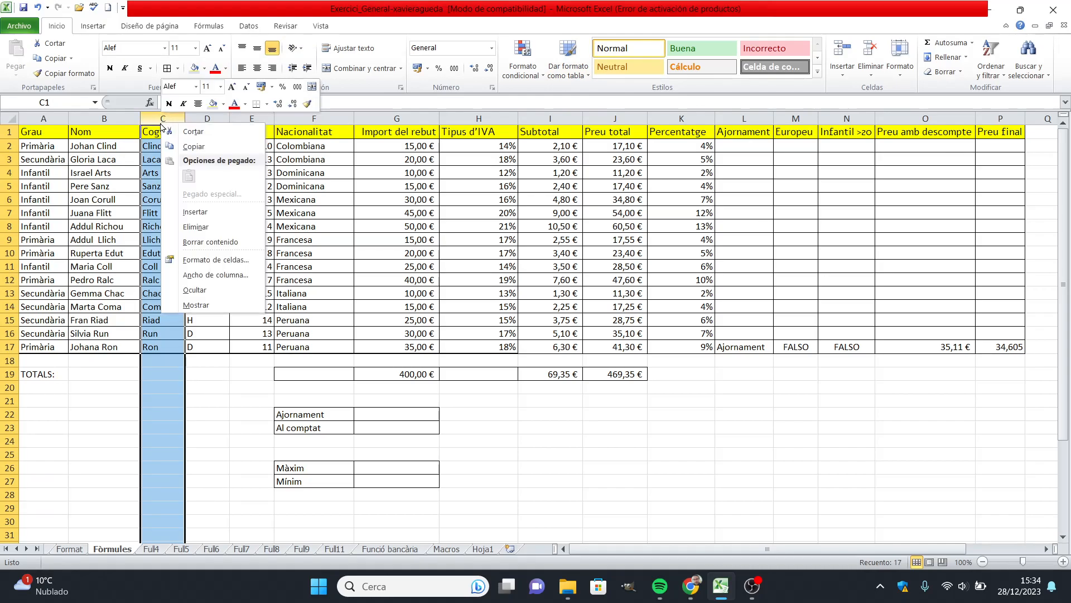
left_click(187, 226)
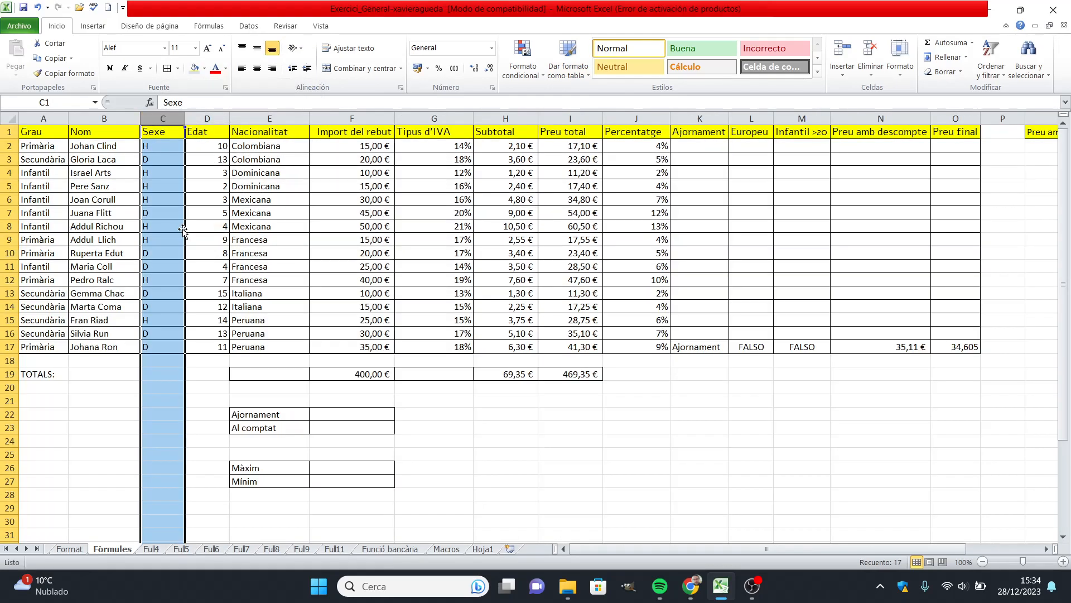
left_click(650, 496)
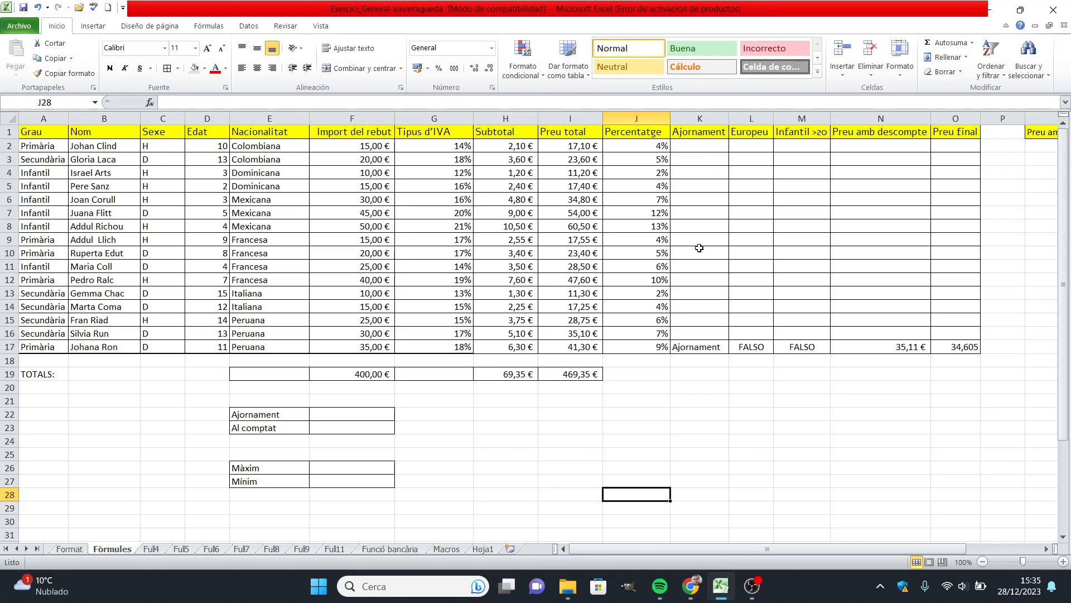
Check the Ajornament instruction in the Chrome PDF, return to Excel, and enter =SI(I2<20;"Al comptat";"Ajornament") in K2
left_click(693, 587)
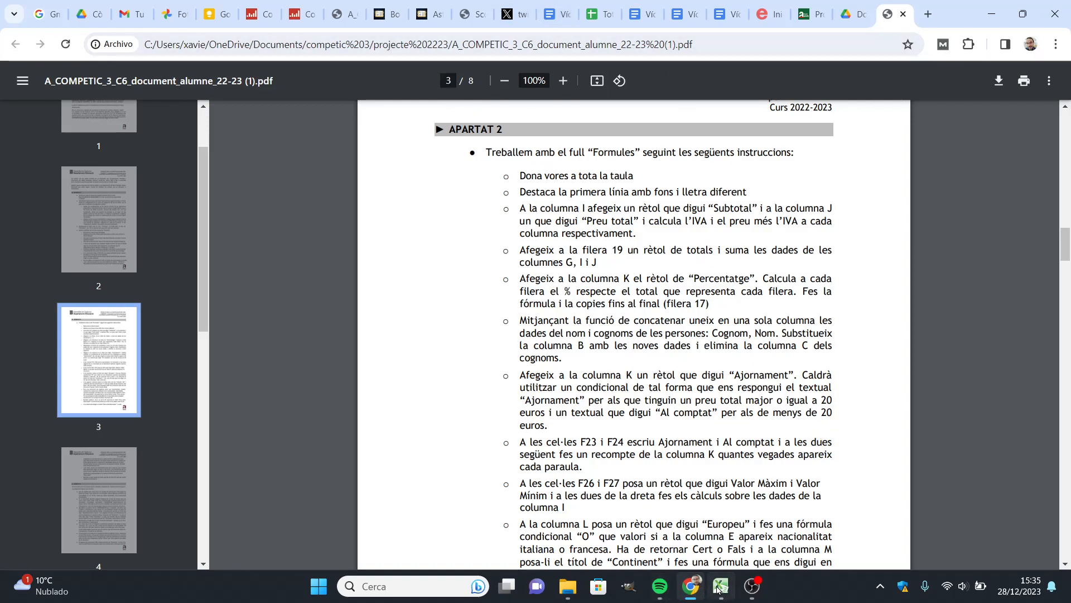
left_click(720, 586)
left_click(688, 148)
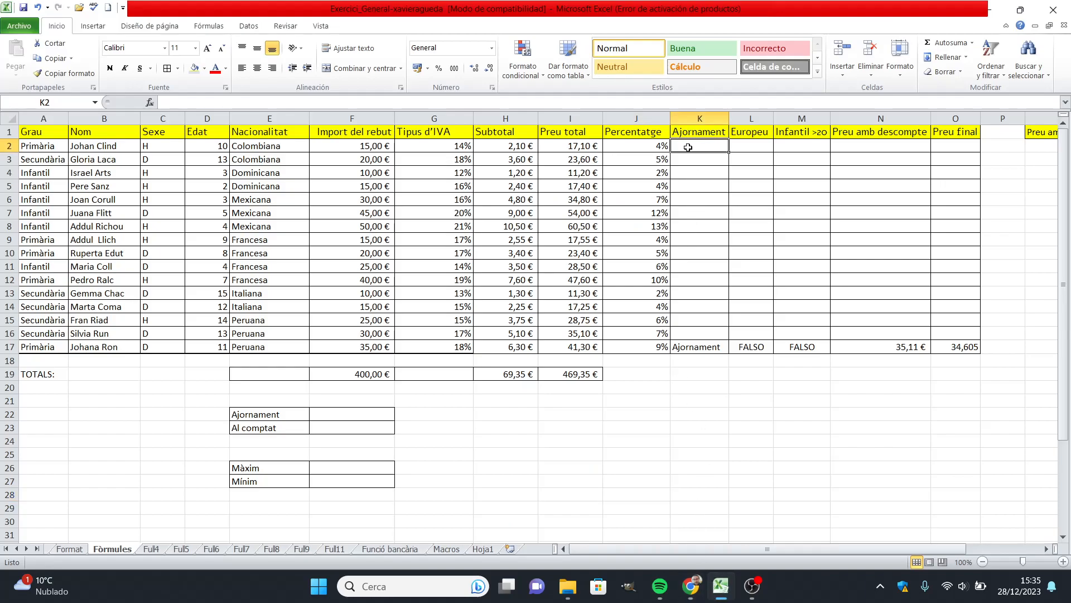
type("=")
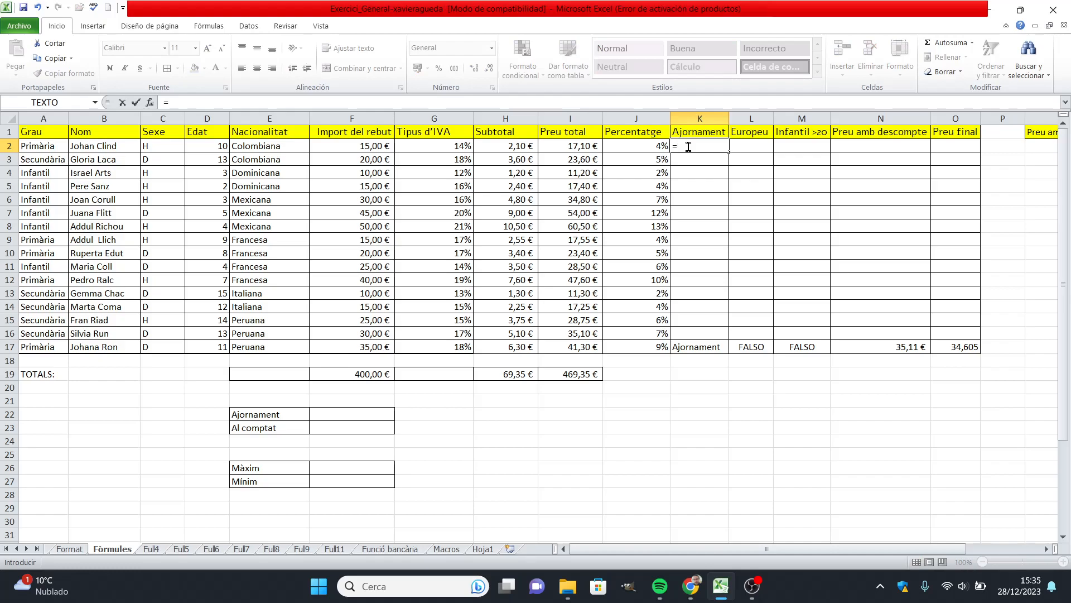
type("S")
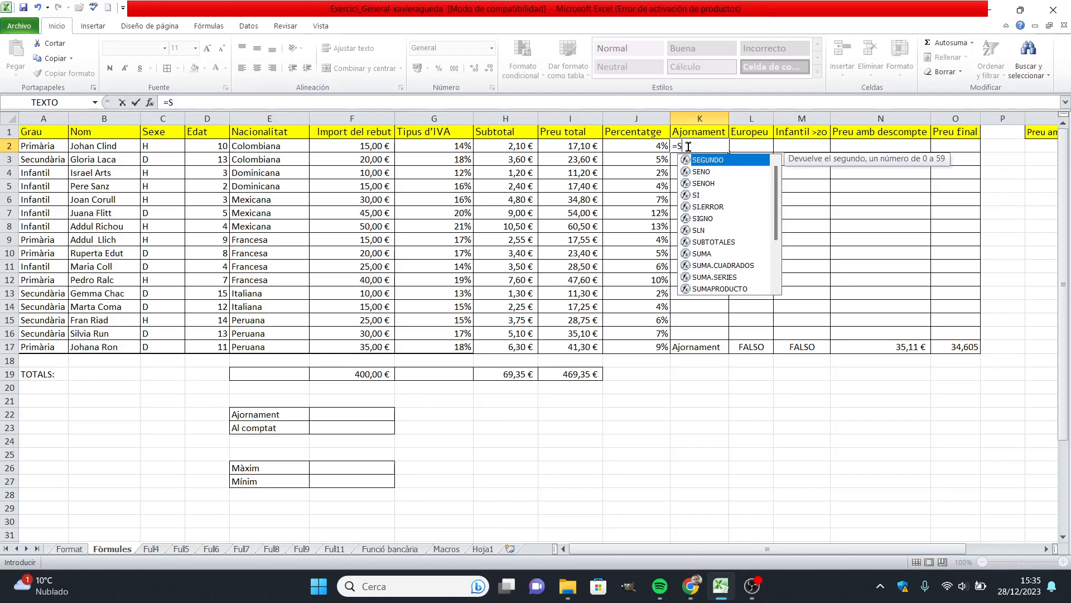
type("I")
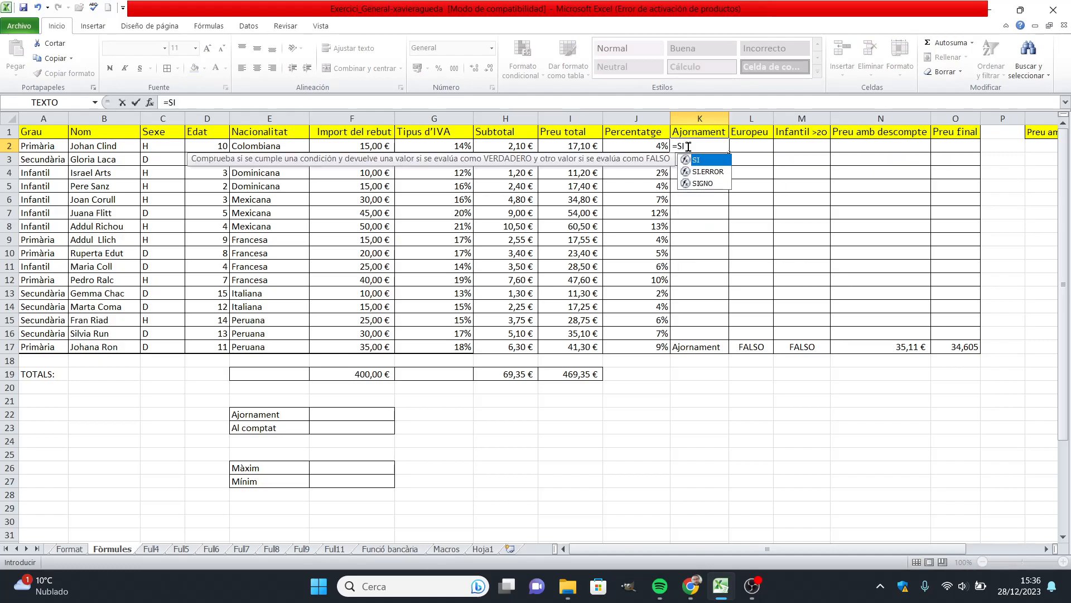
type("(")
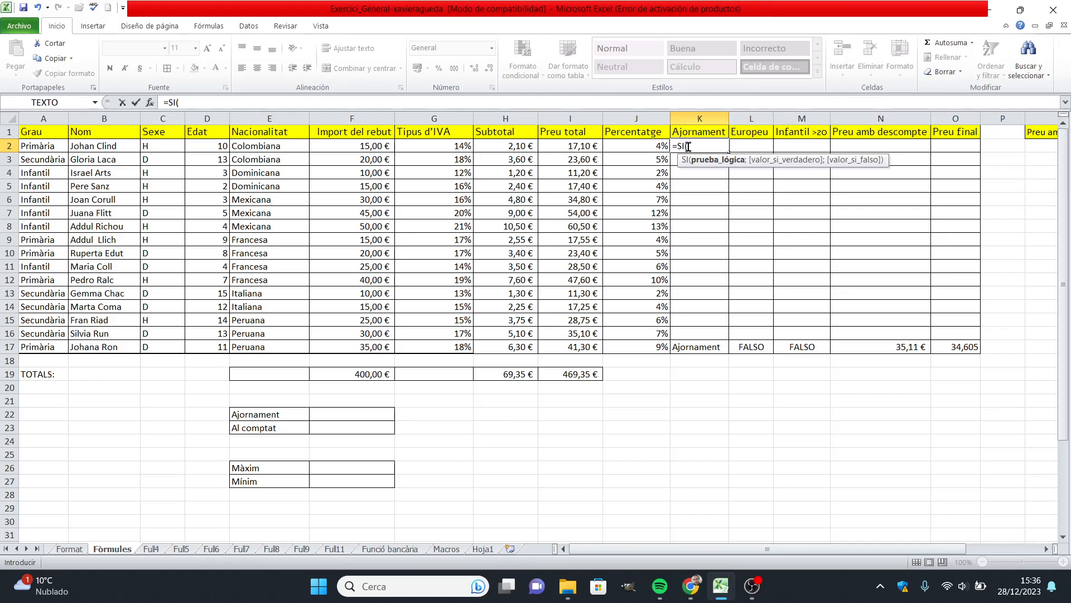
left_click(580, 147)
type("<20;")
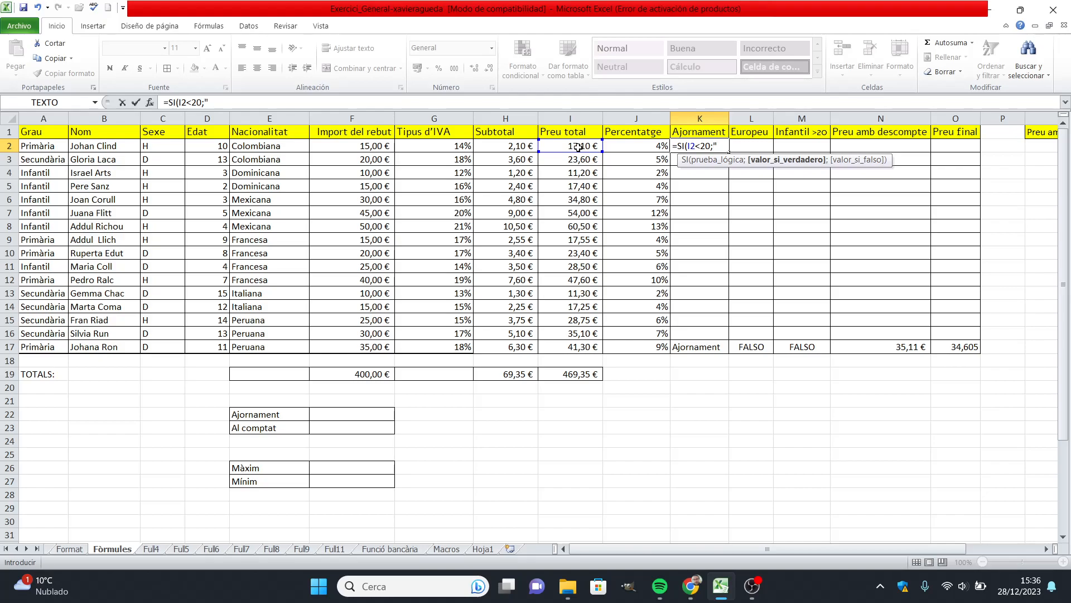
type("Al comptat")
type("\";")
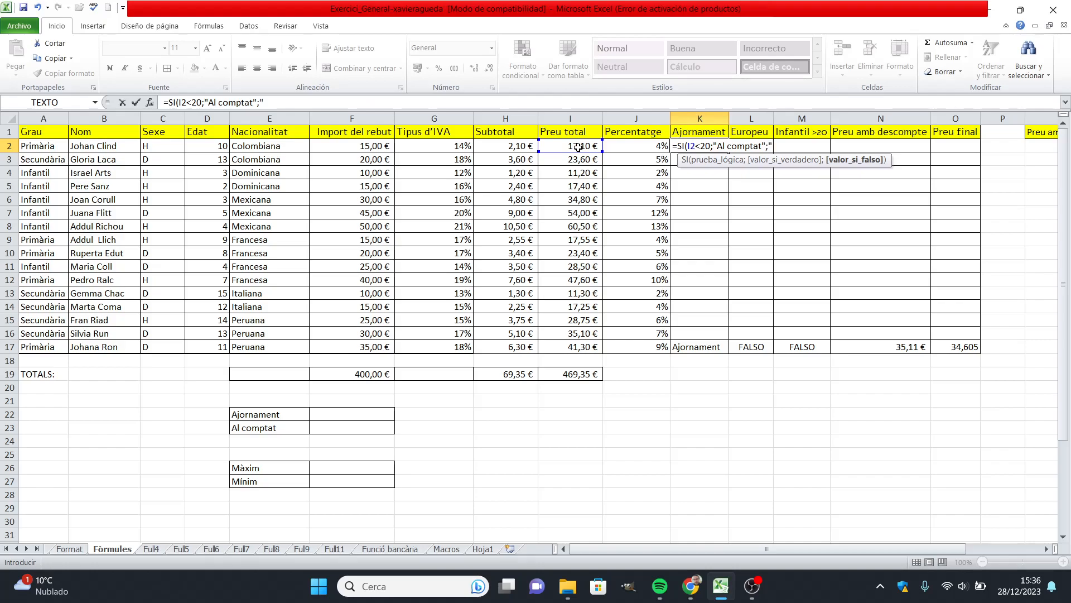
type("Ajornament")
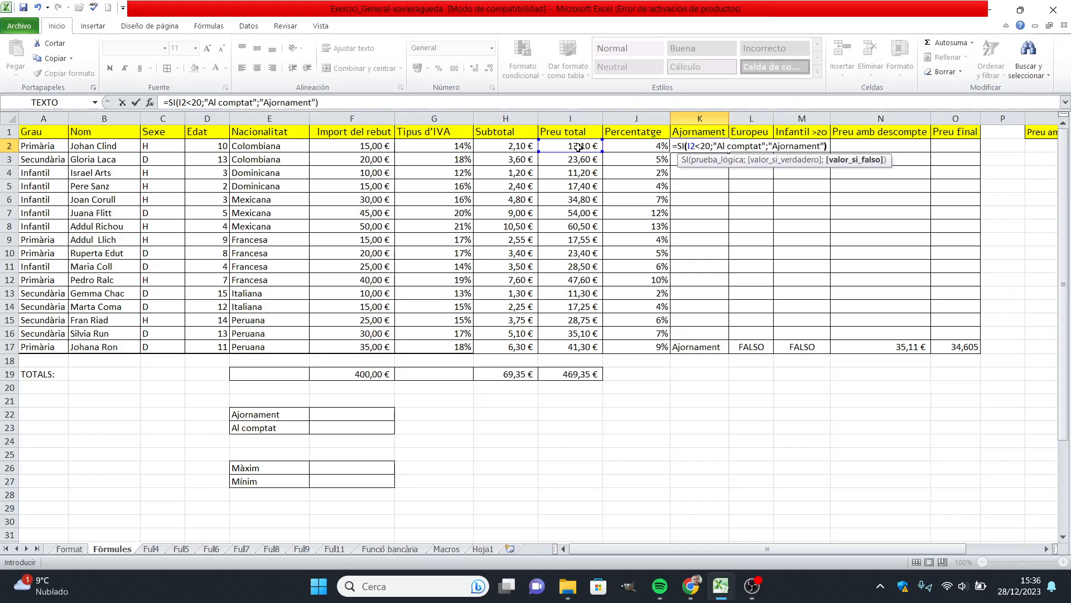
key("Return")
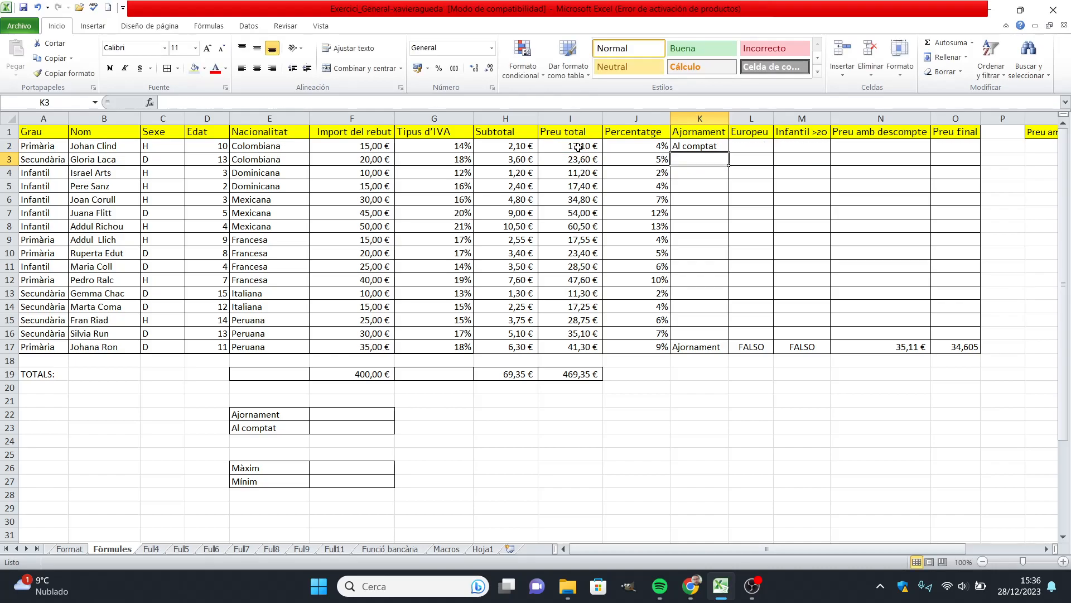
left_click(698, 147)
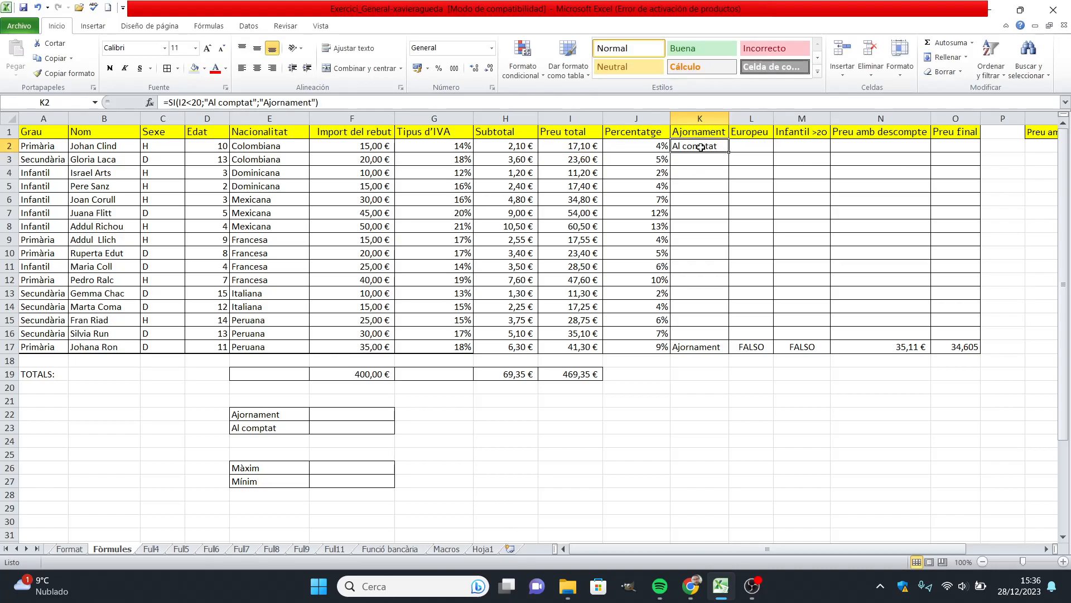
Fill the Ajornament conditional from K2 down through the remaining empty rows of the column
double_click(727, 149)
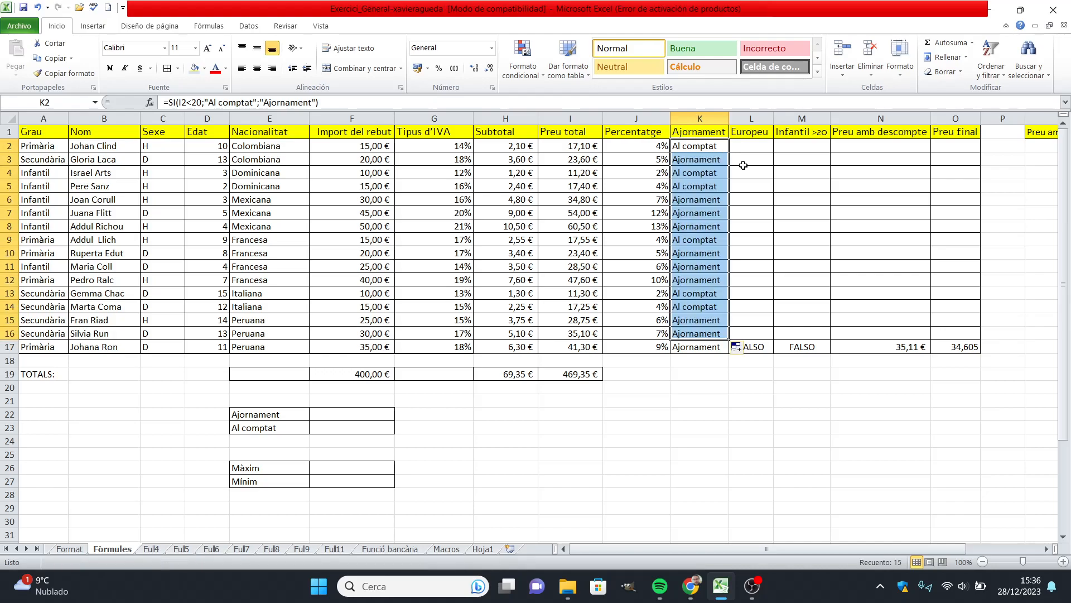
left_click(758, 520)
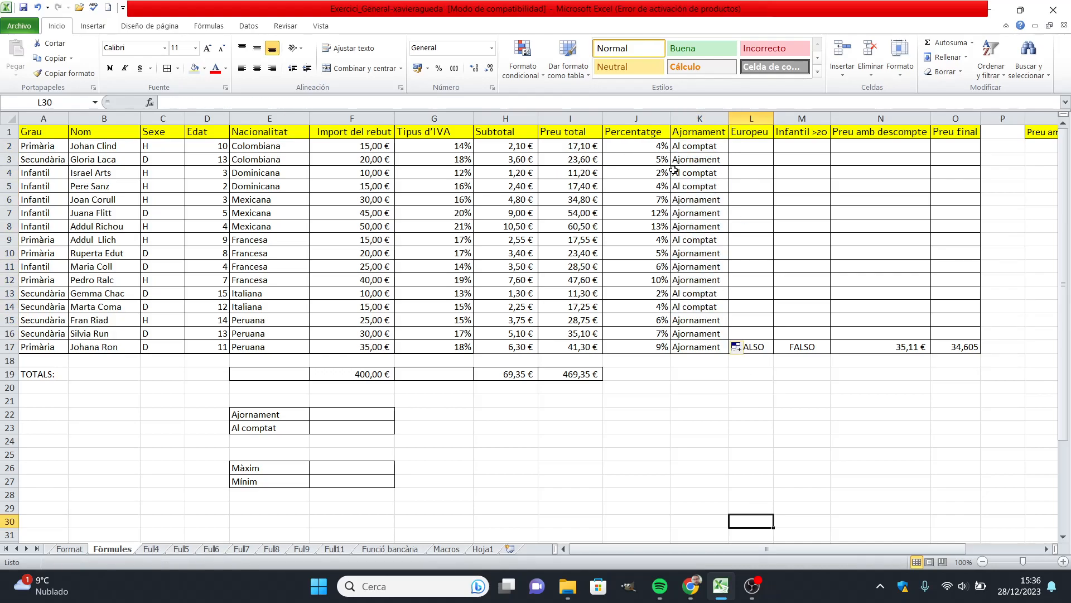
left_click(733, 401)
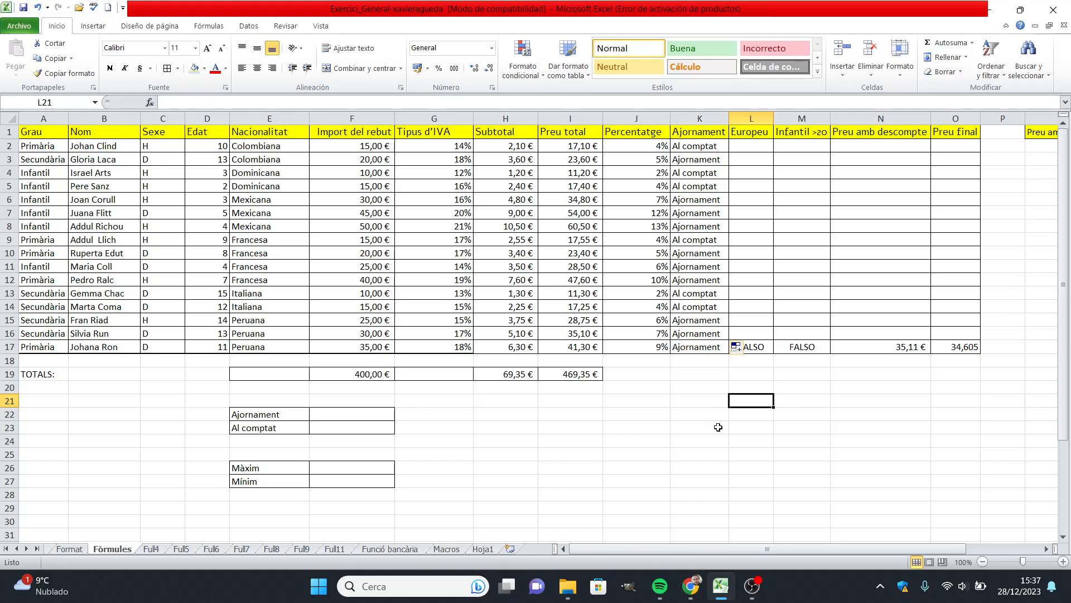
left_click(701, 456)
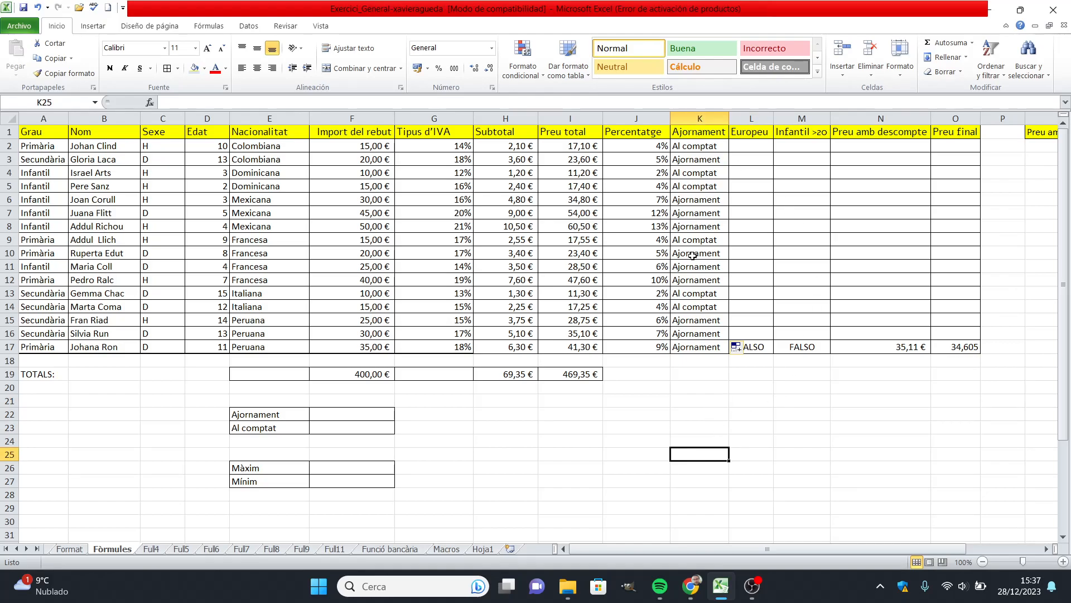
Check the counting instruction in the Chrome PDF, return to Excel, and enter =CONTAR.SI(K2:K17;E22) in F22 beside the Ajornament label
left_click(691, 586)
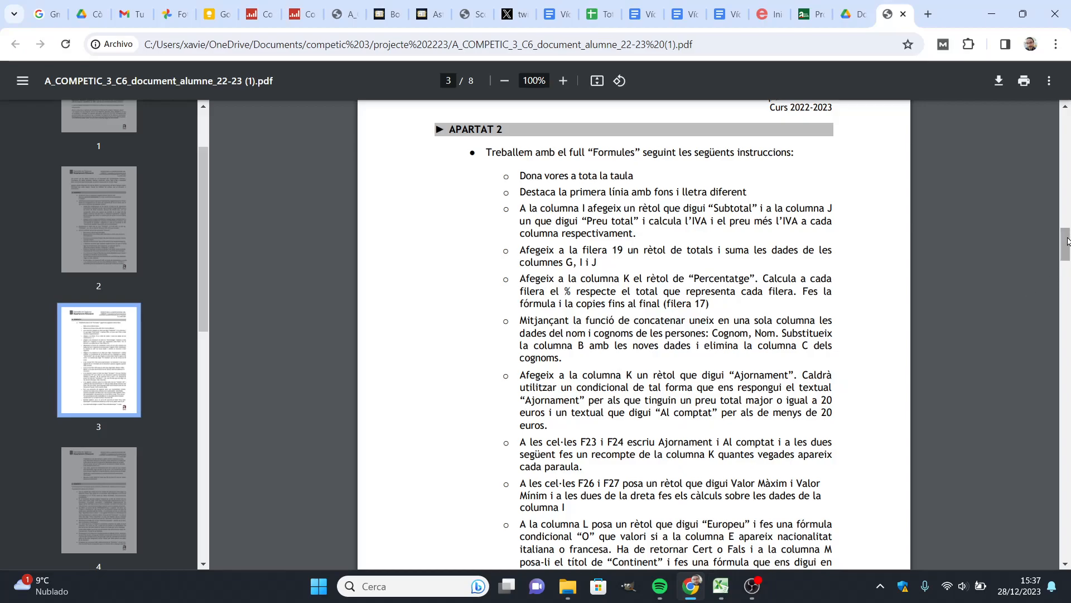
scroll(1064, 263, "down", 5)
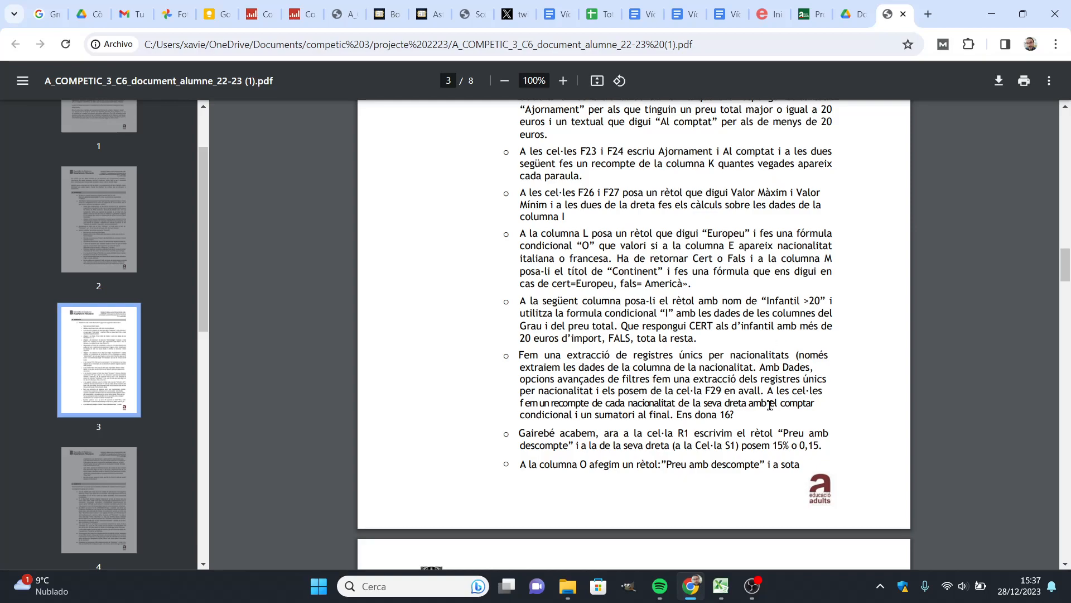
left_click(721, 586)
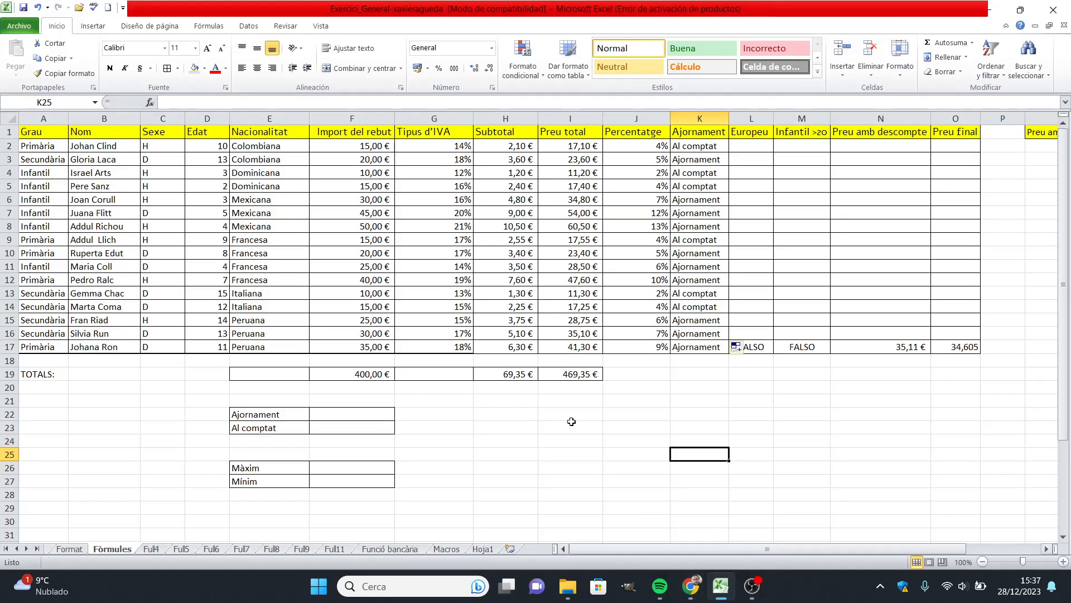
left_click(345, 417)
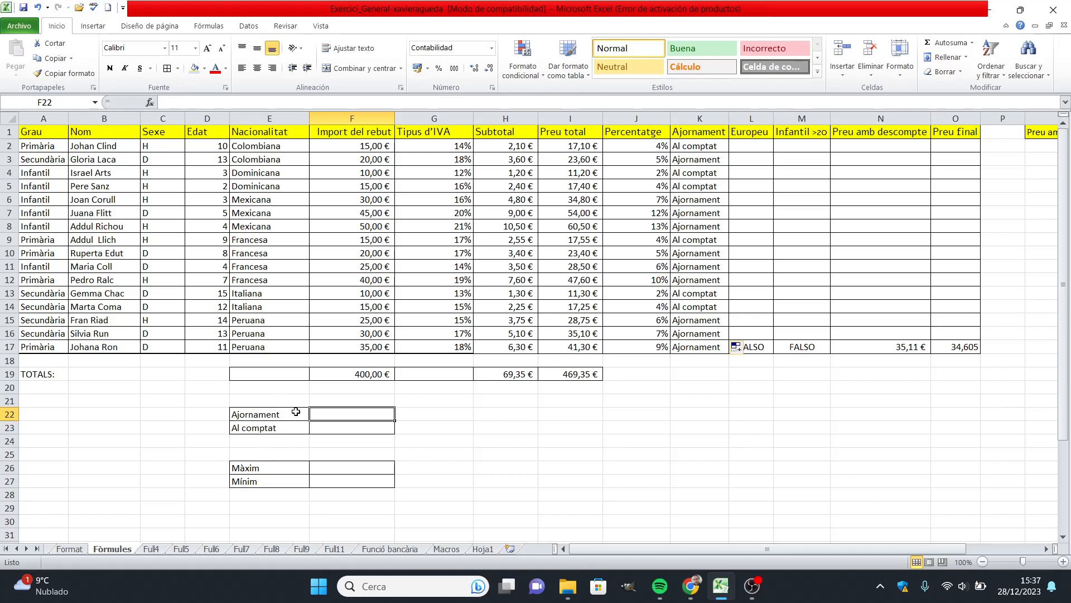
type("=")
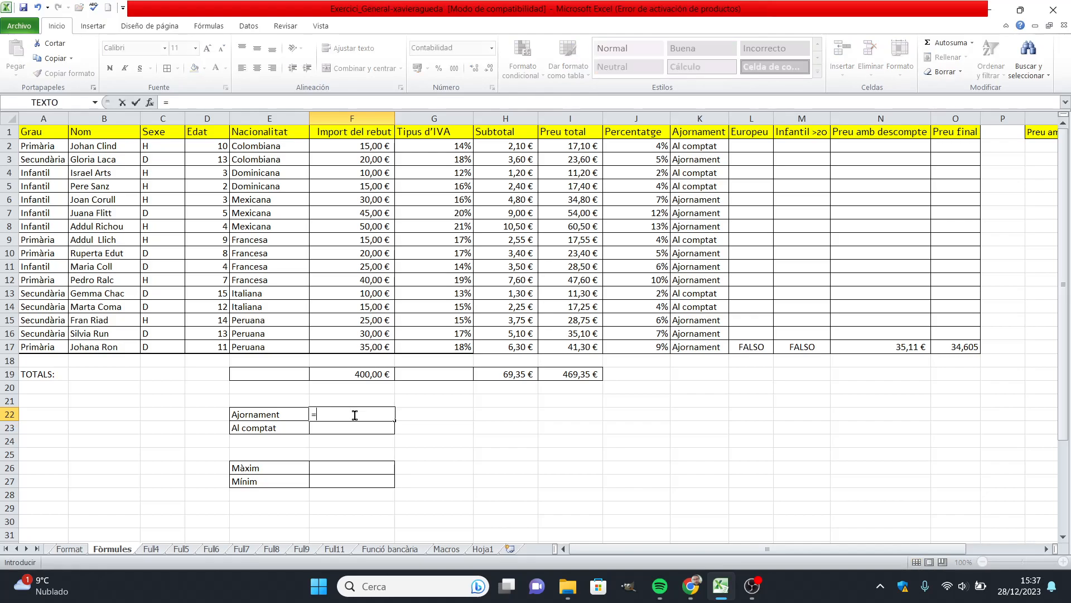
type("c")
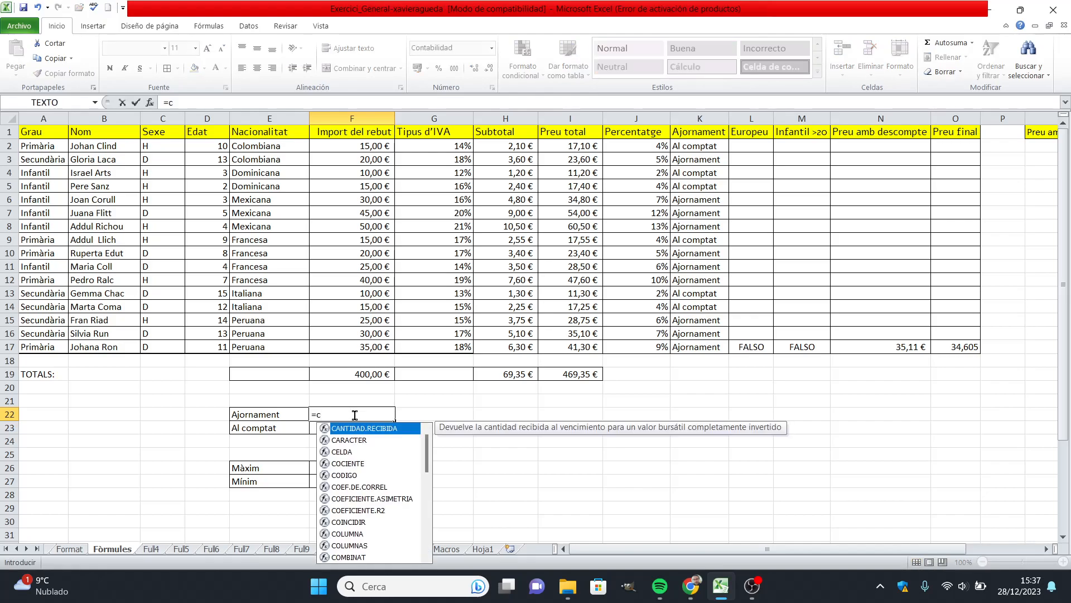
type("on")
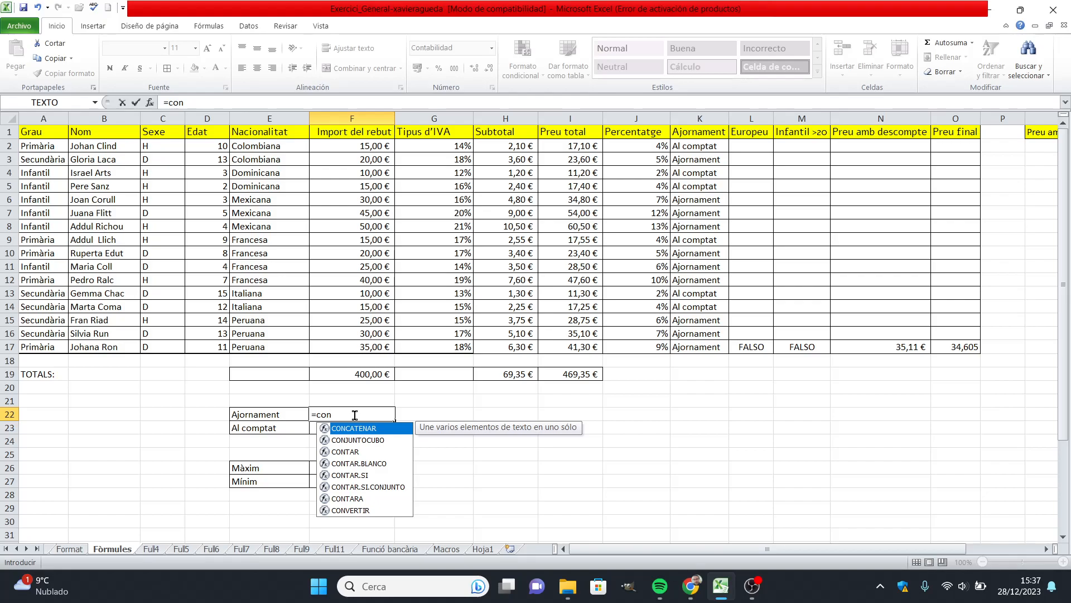
double_click(362, 473)
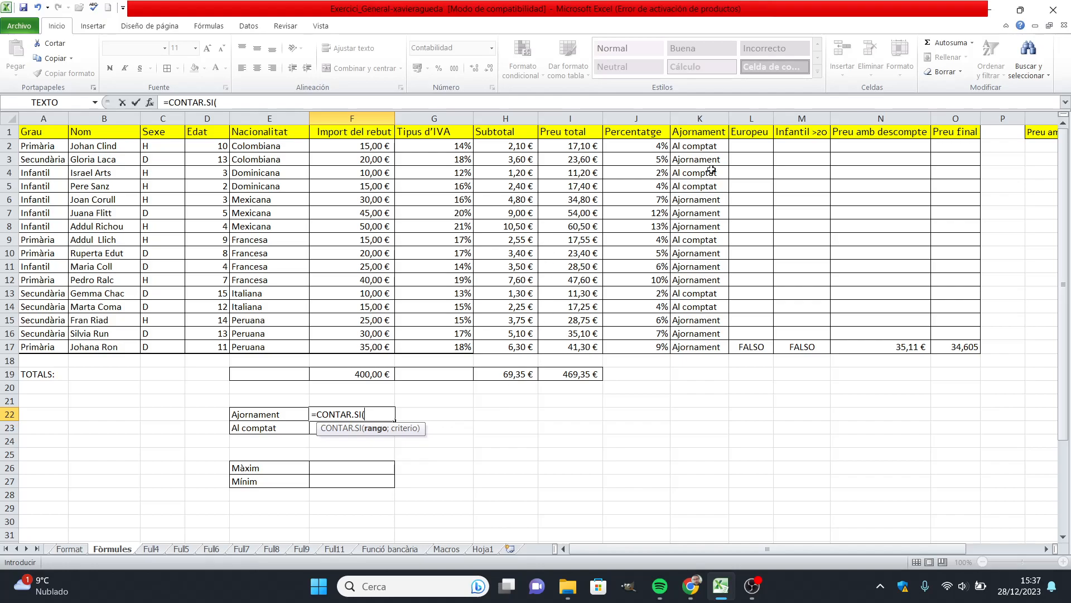
left_click_drag(708, 146, 703, 347)
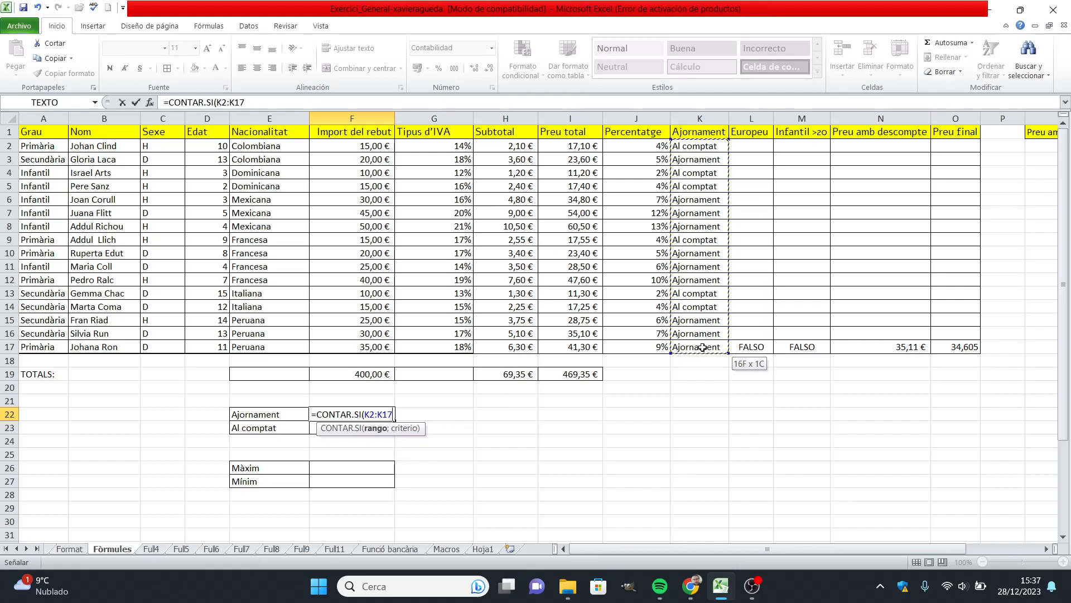
type(";")
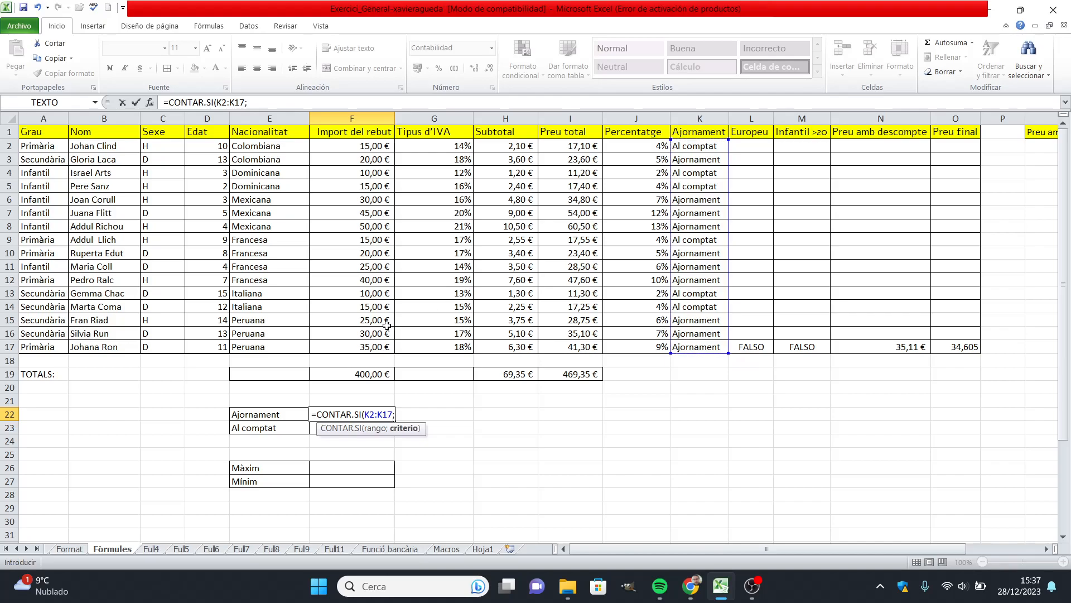
left_click(255, 414)
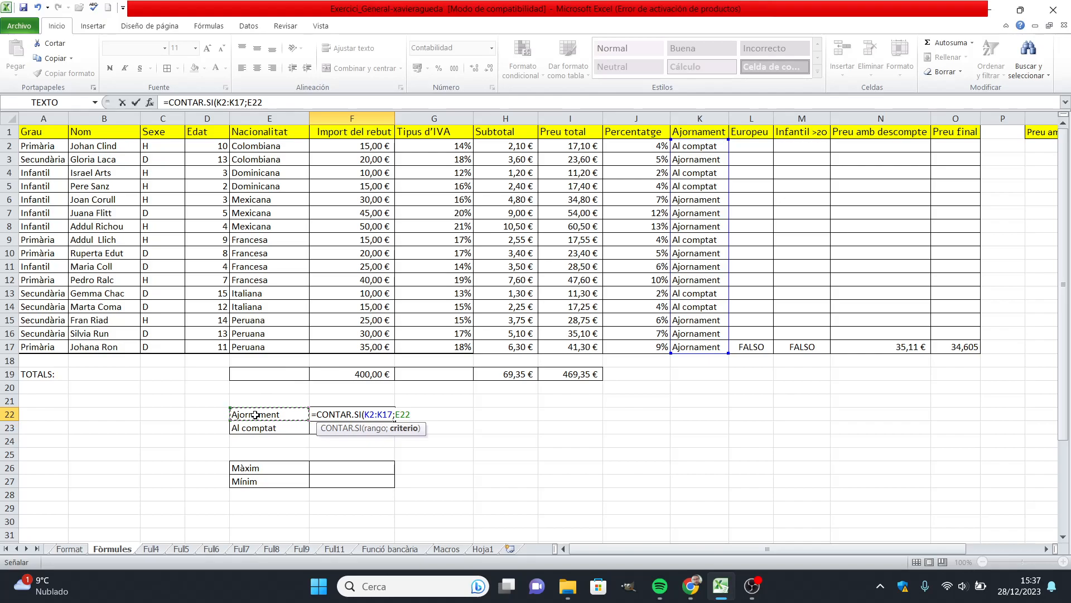
type(")")
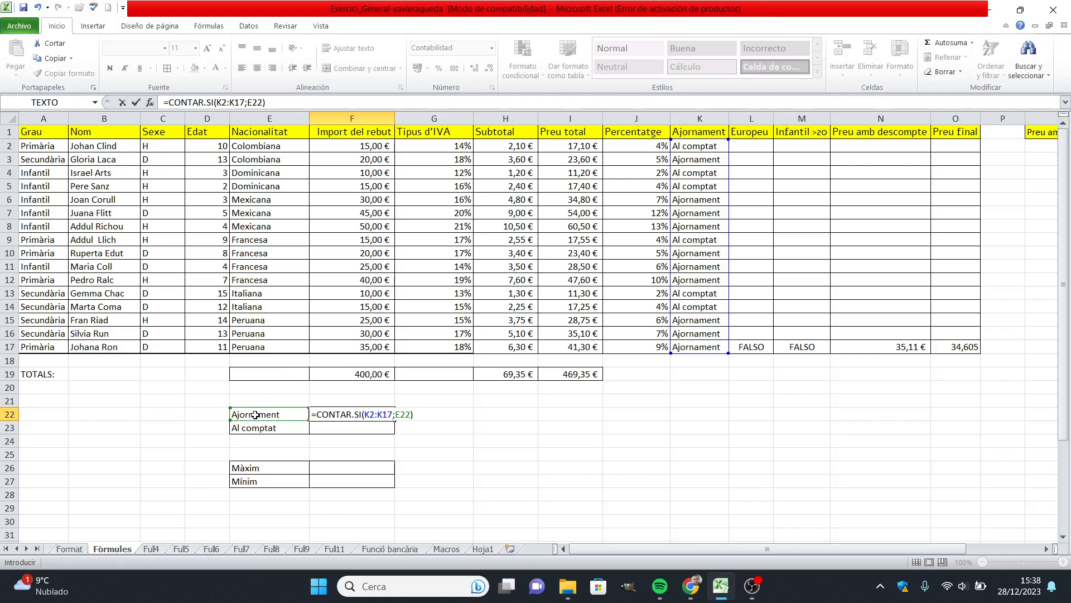
key("Return")
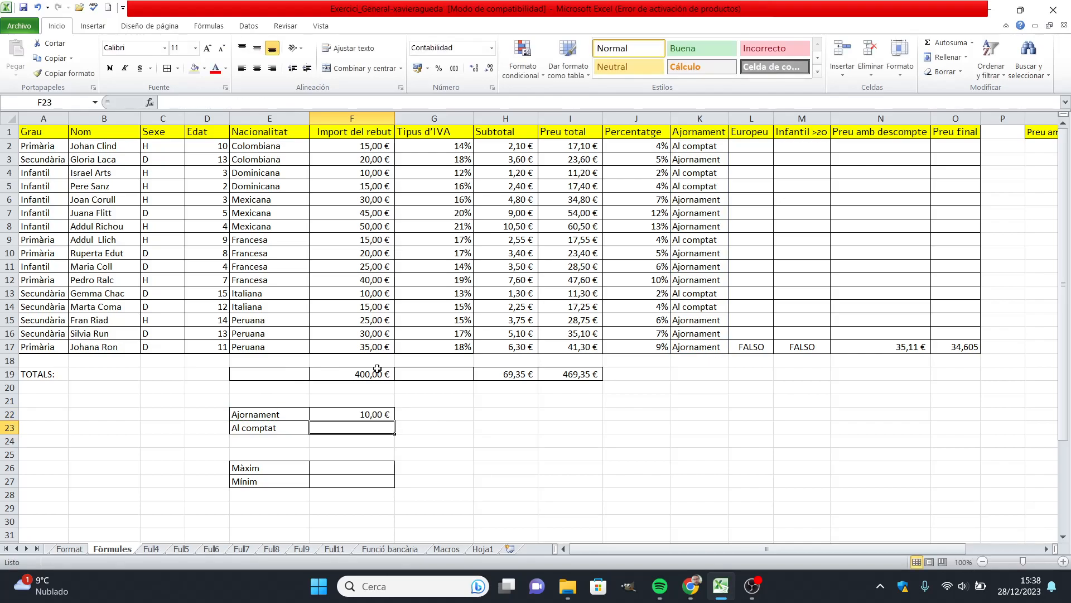
Set the number format of cells F21:F23 to General
left_click_drag(364, 412, 365, 494)
left_click(549, 425)
left_click_drag(352, 401, 353, 431)
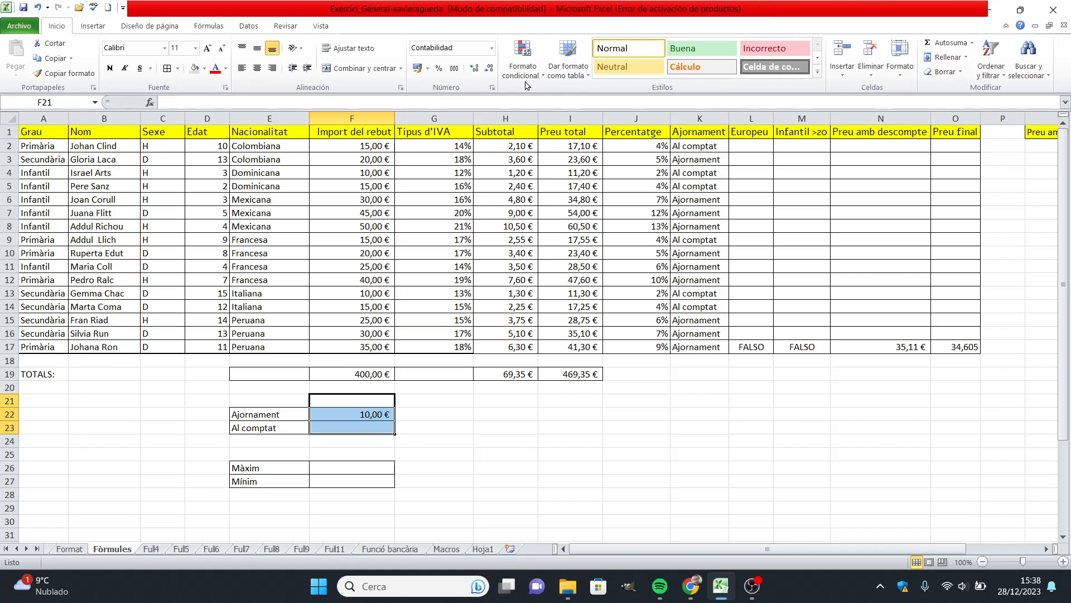
left_click(491, 48)
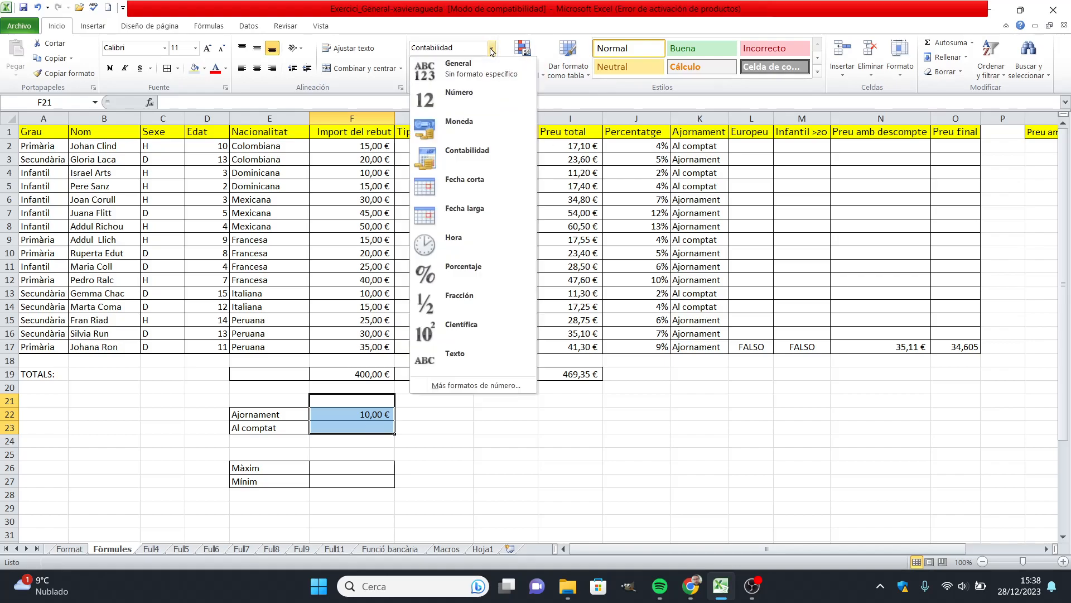
left_click(469, 70)
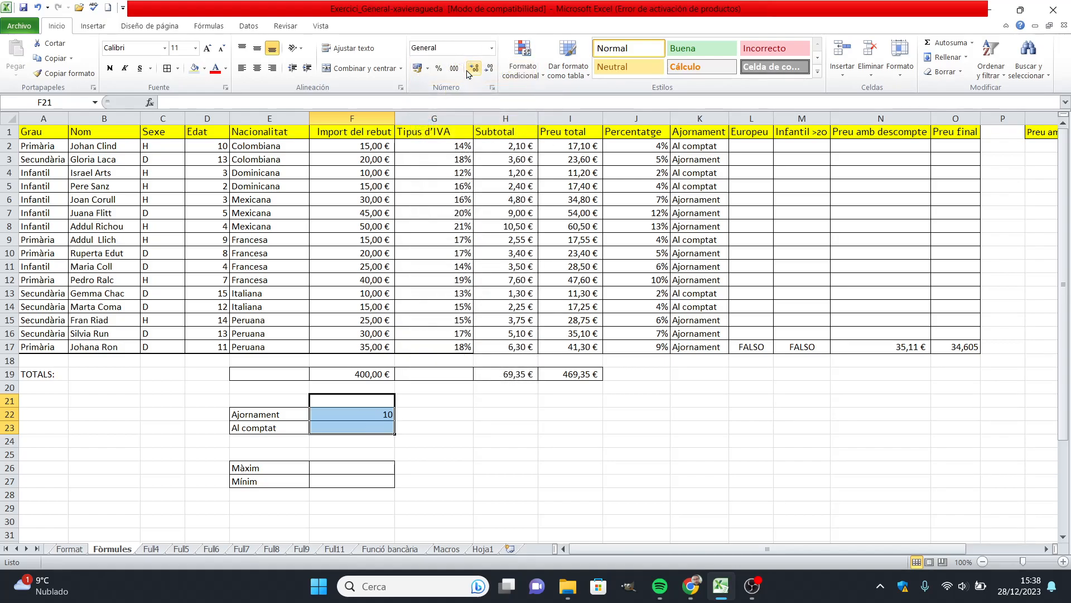
left_click(578, 413)
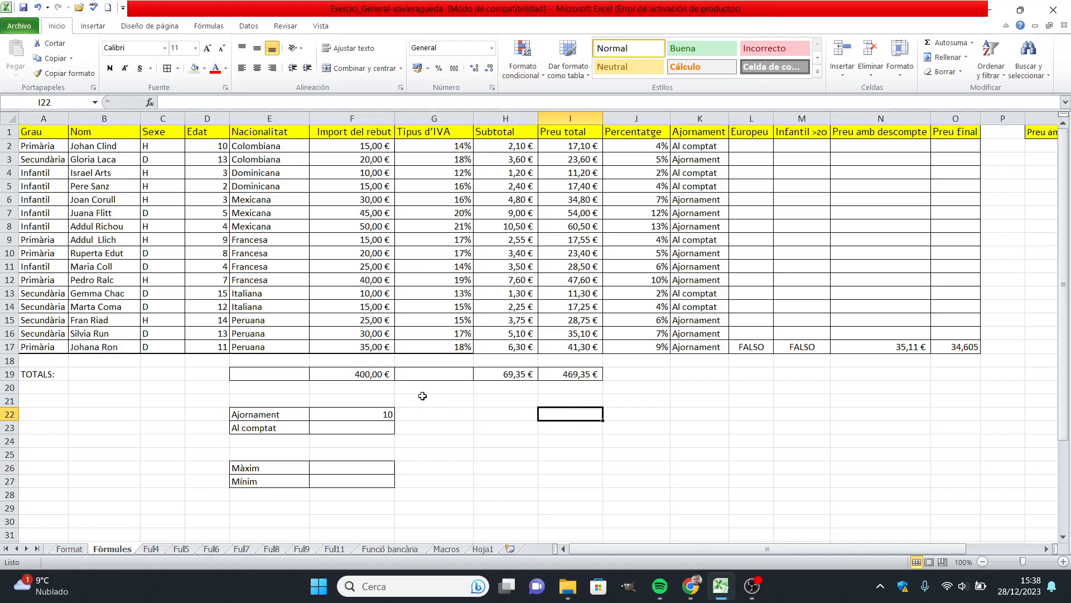
Make the counted range absolute in the F22 formula, as =CONTAR.SI($K$2:$K$17;E22)
left_click(365, 417)
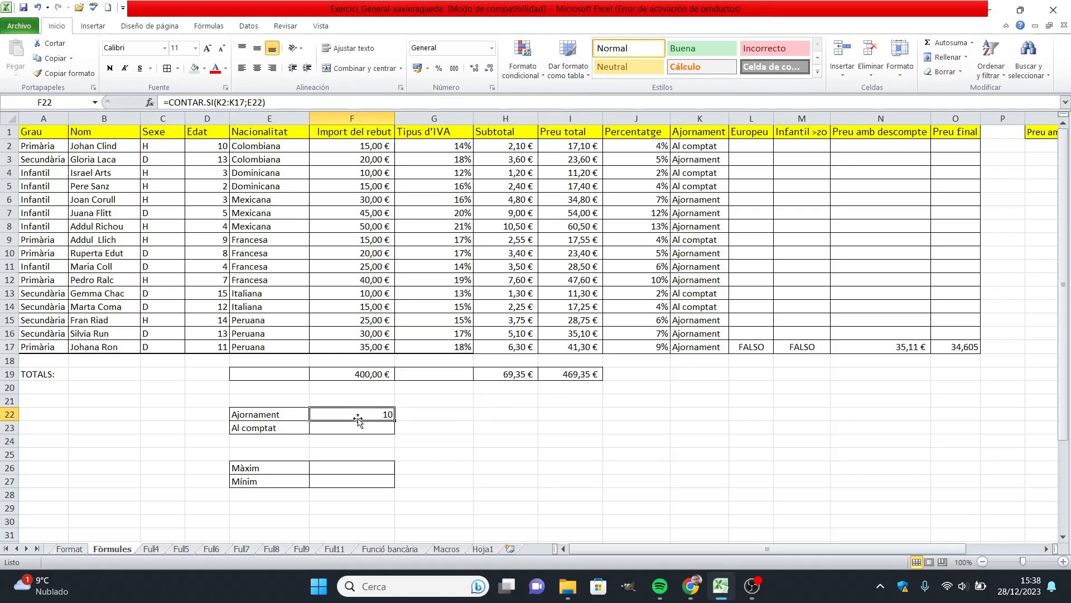
left_click(218, 102)
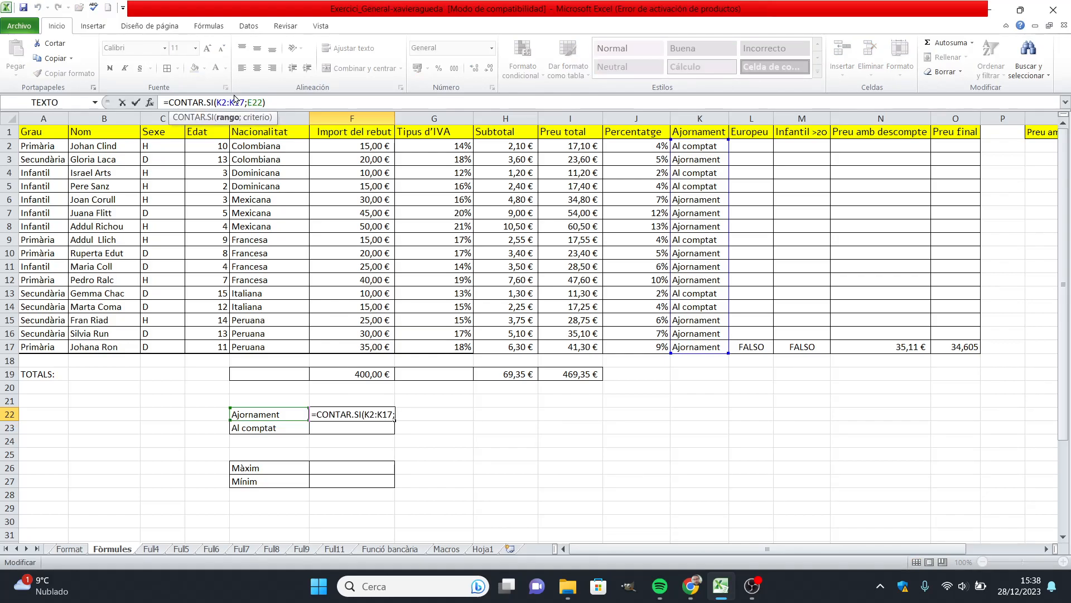
key("F4")
left_click(249, 100)
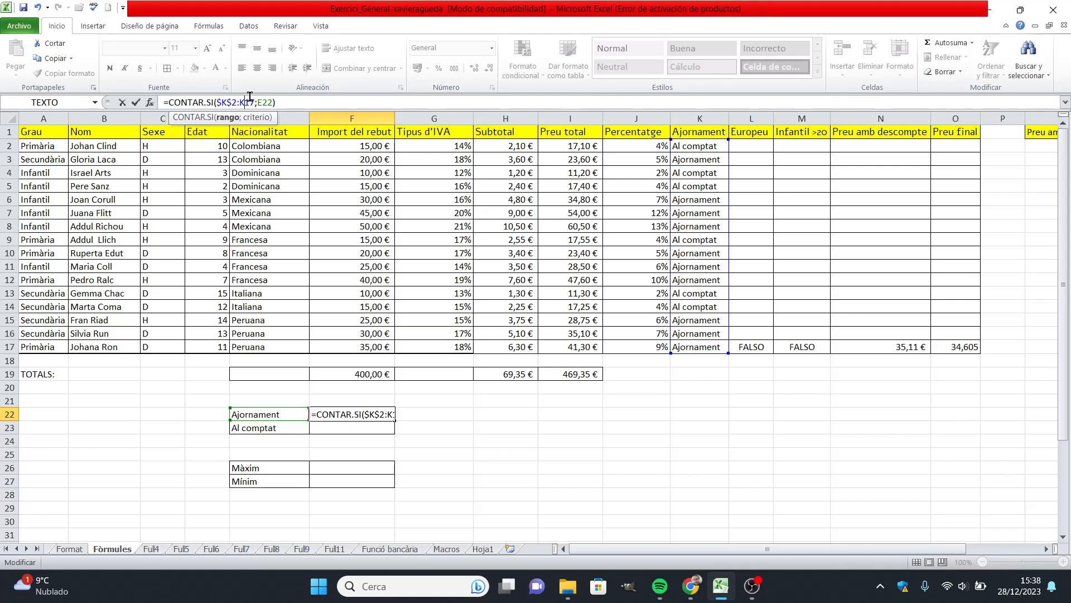
key("F4")
key("Return")
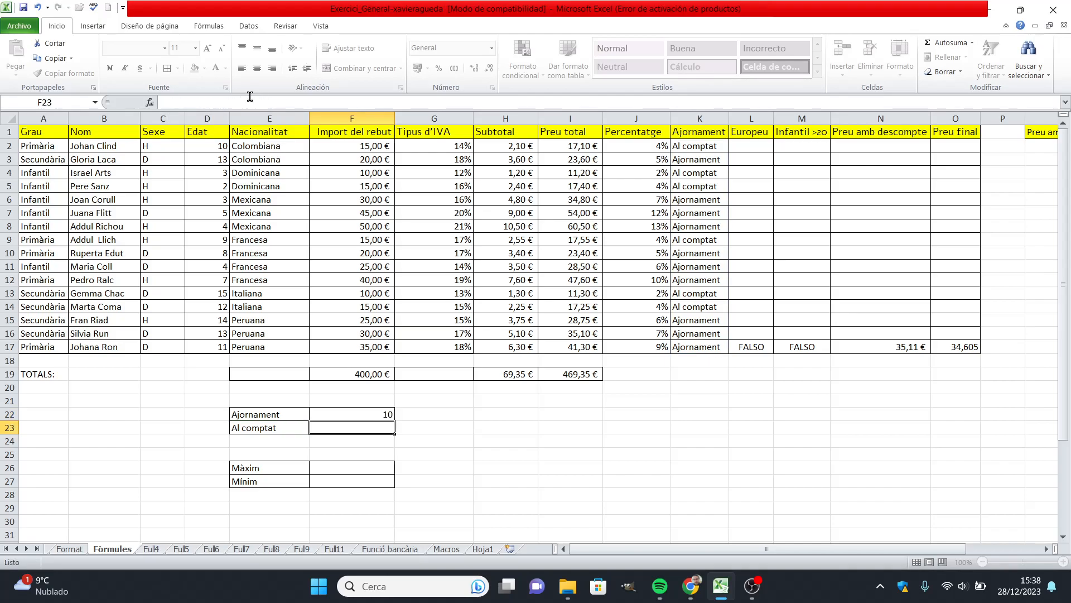
Copy the F22 count formula down to F23 for the Al comptat label
left_click(365, 414)
left_click_drag(394, 418, 394, 431)
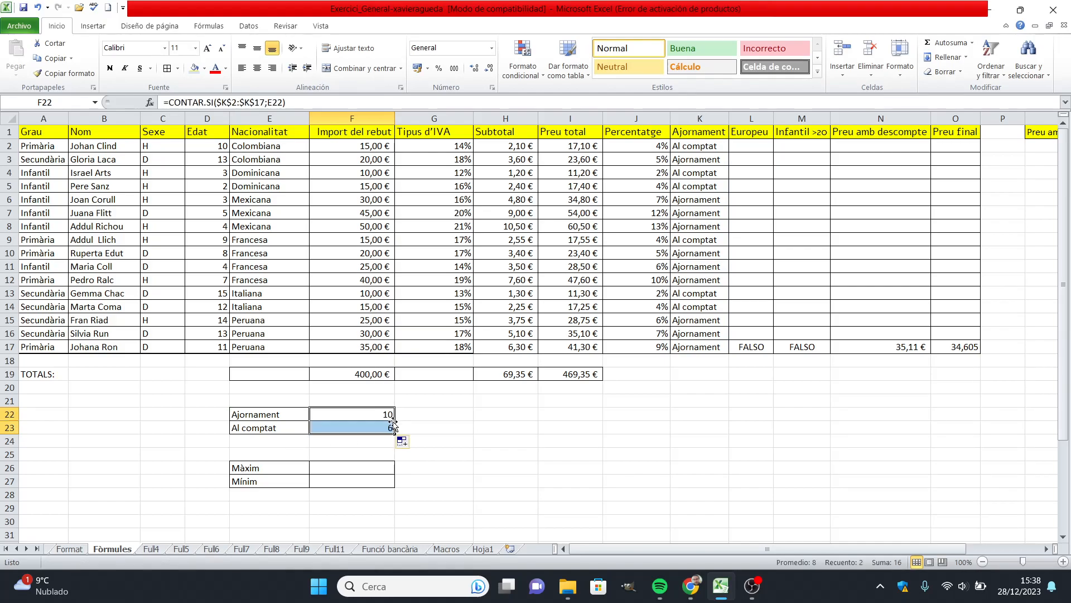
left_click(410, 441)
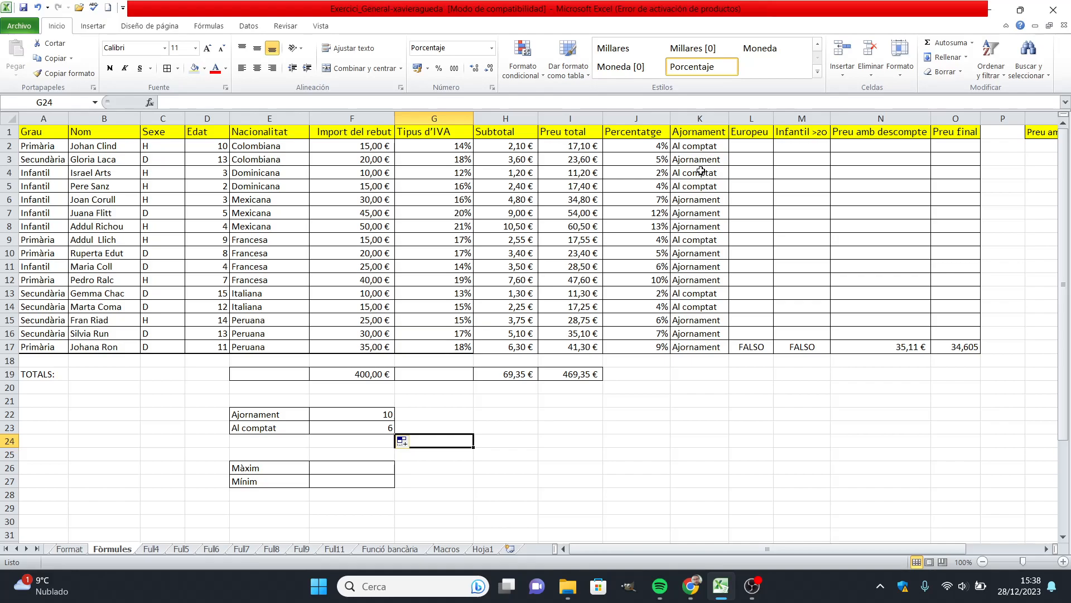
left_click(684, 425)
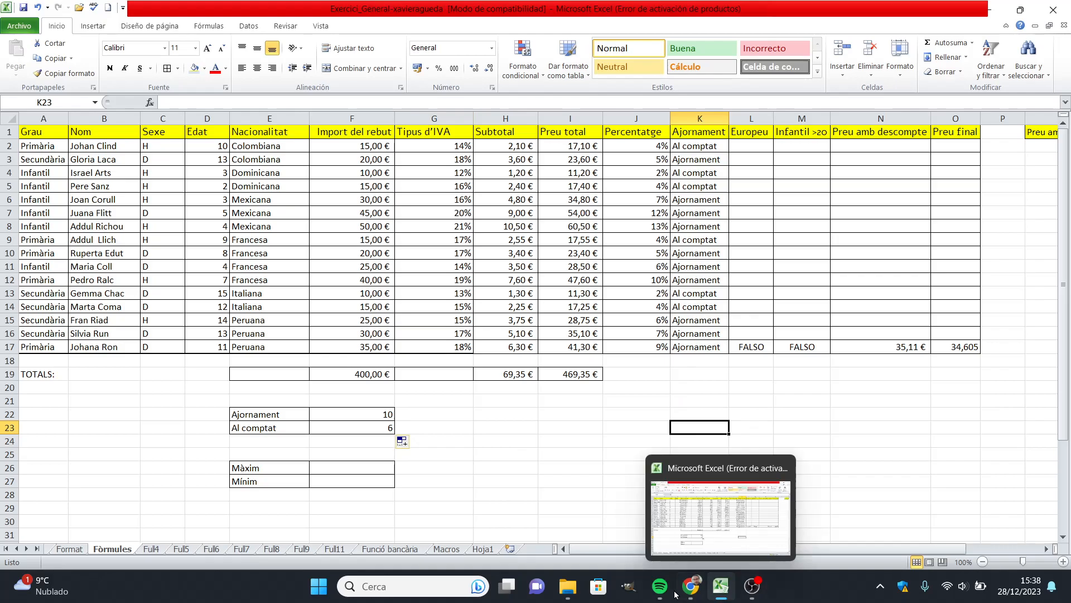
Check the maximum and minimum instruction in the Chrome PDF, return to Excel, and enter =MAX(I2:I17) in F26 beside the Màxim label
left_click(692, 583)
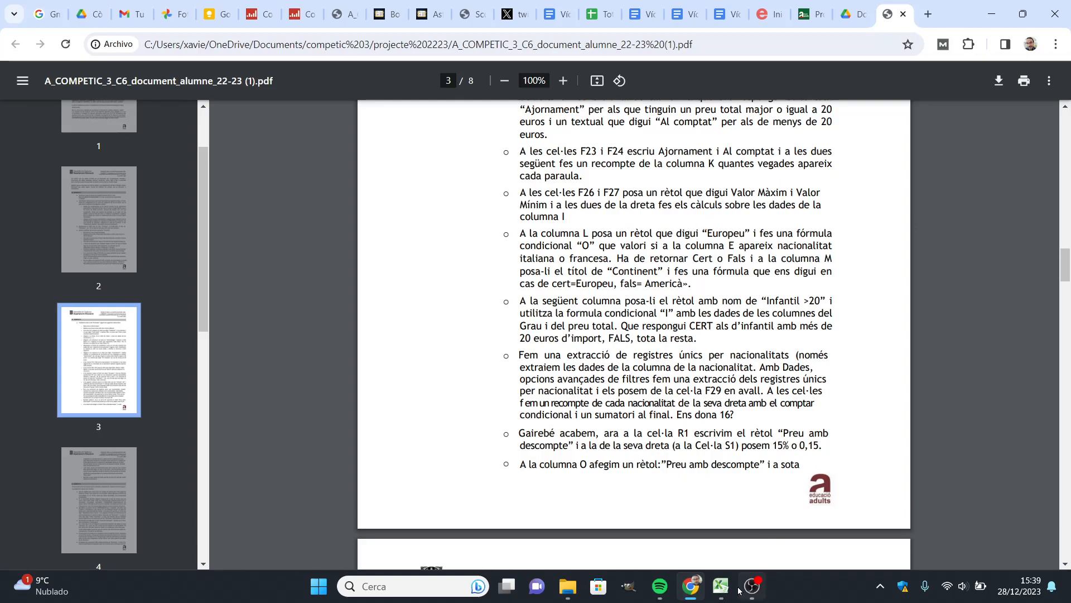
left_click(722, 584)
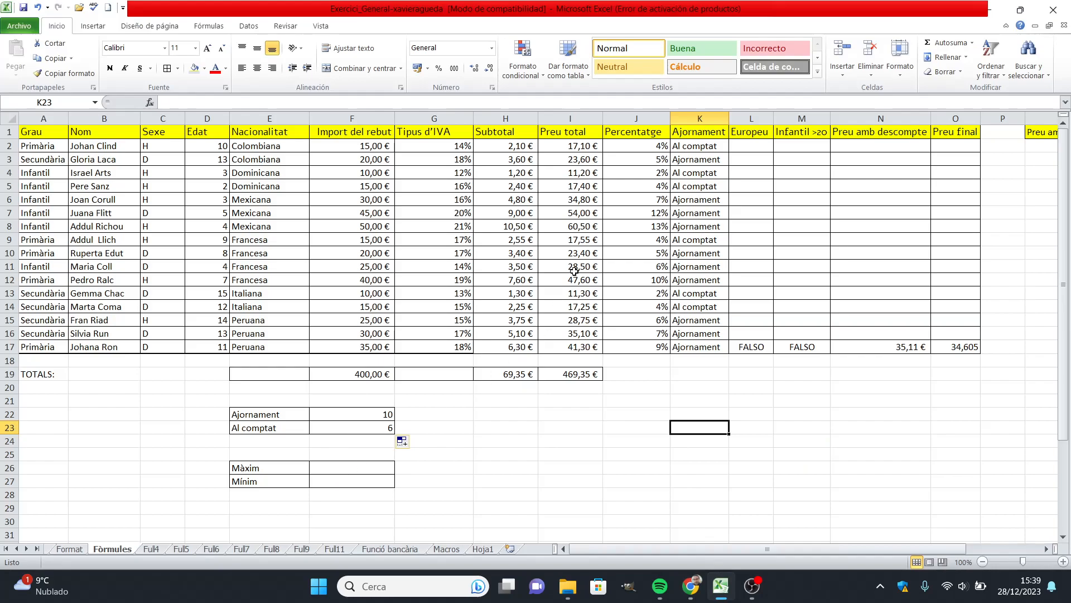
left_click(319, 465)
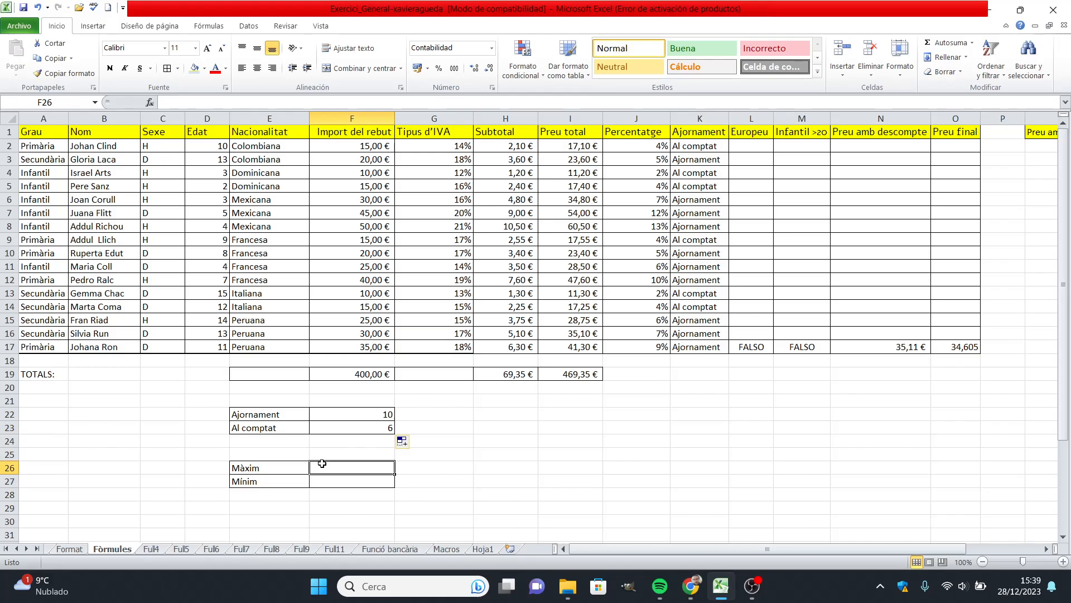
type("=")
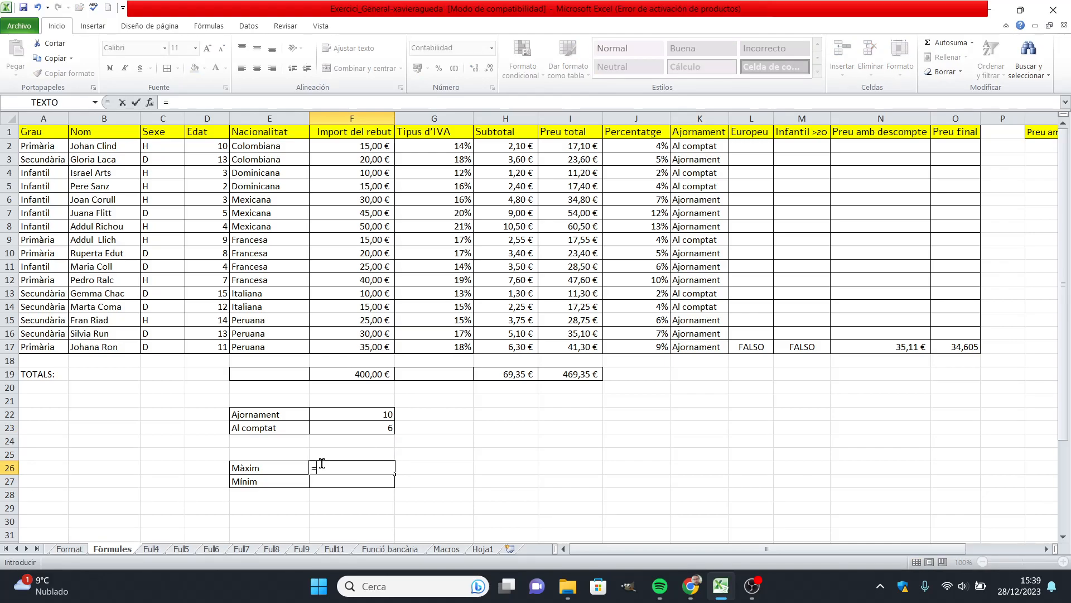
type("ma")
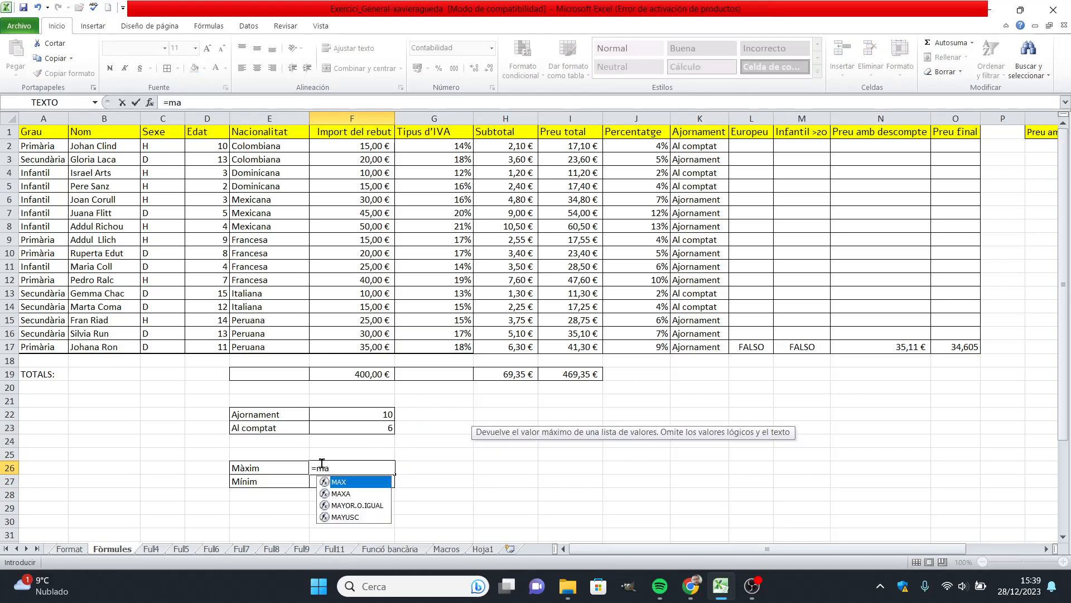
type("x(")
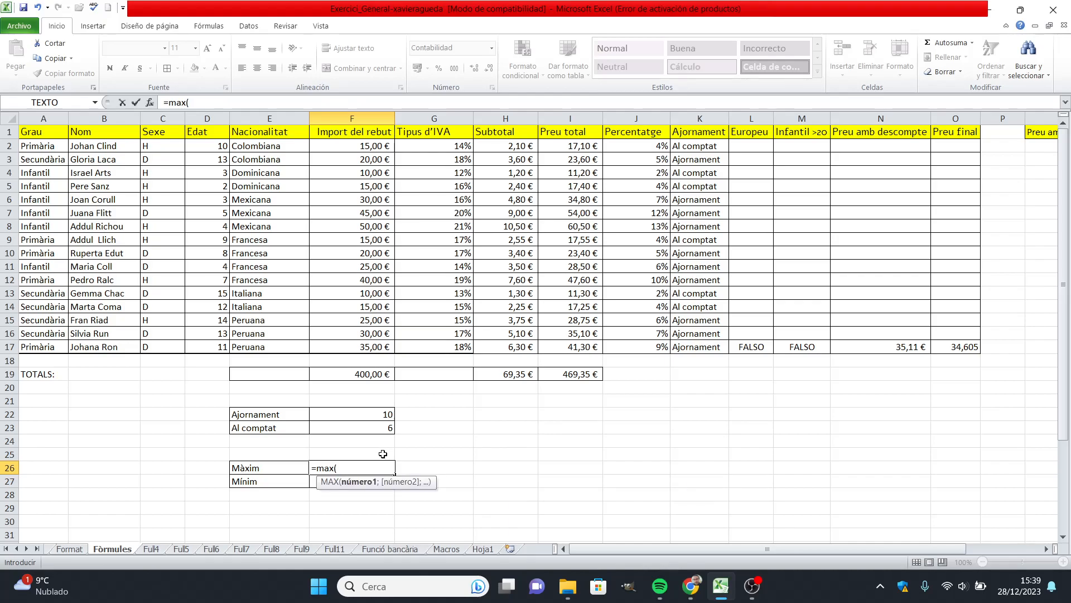
left_click_drag(573, 145, 575, 346)
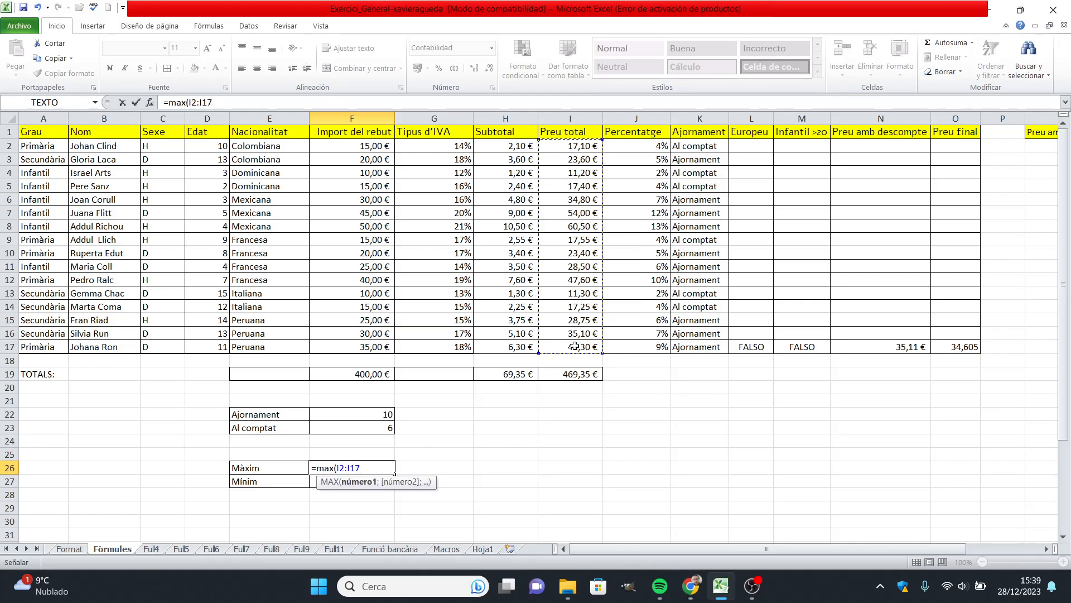
type(")")
key("Return")
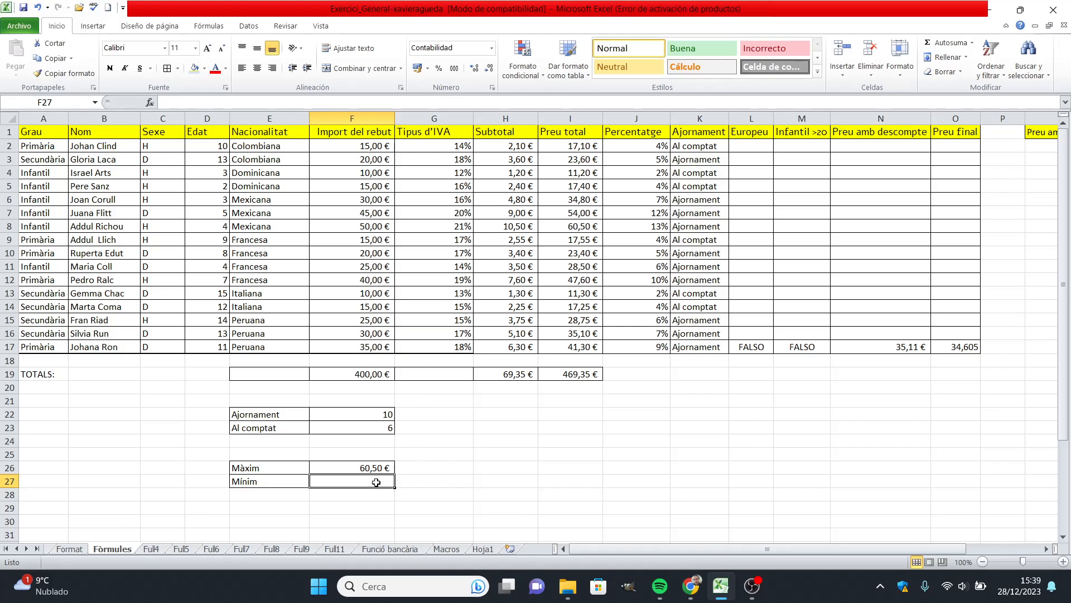
Enter =MIN(I2:I17) in F27 beside the Mínim label
type("=min")
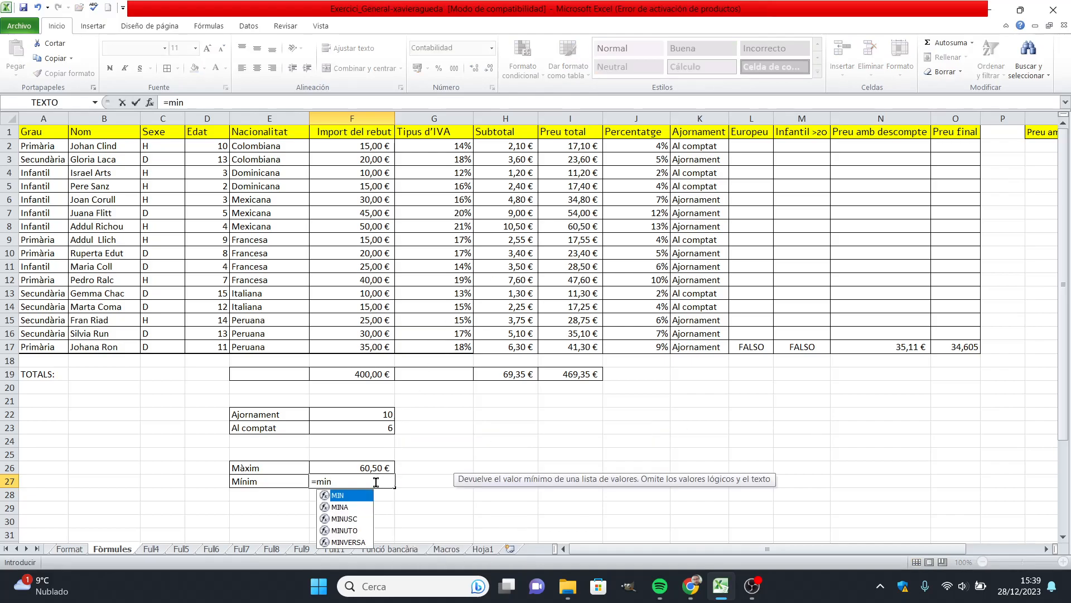
type("(")
left_click_drag(574, 147, 560, 341)
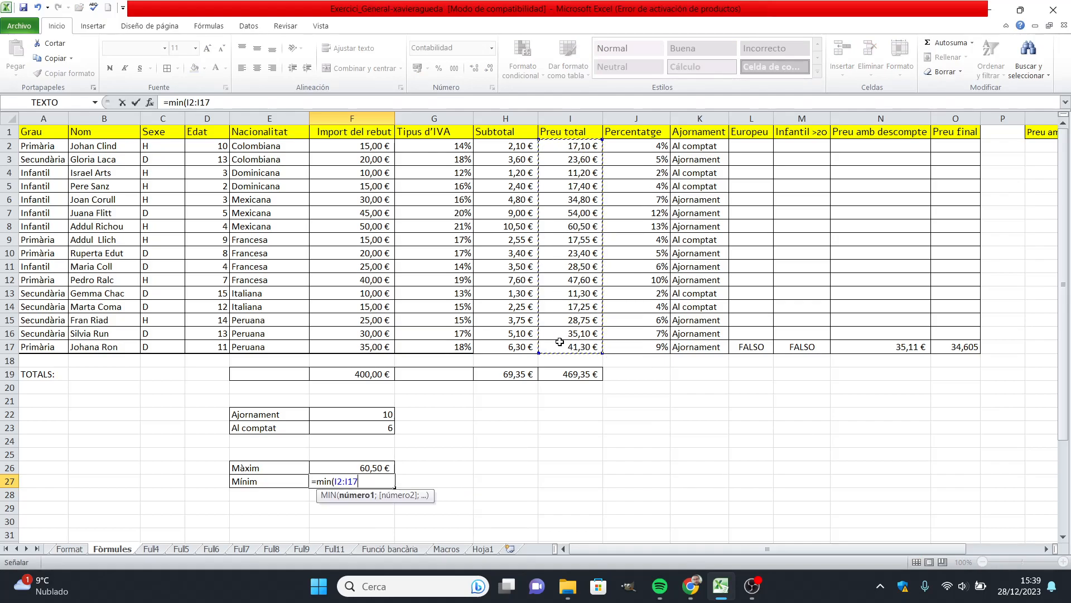
type(")")
key("Return")
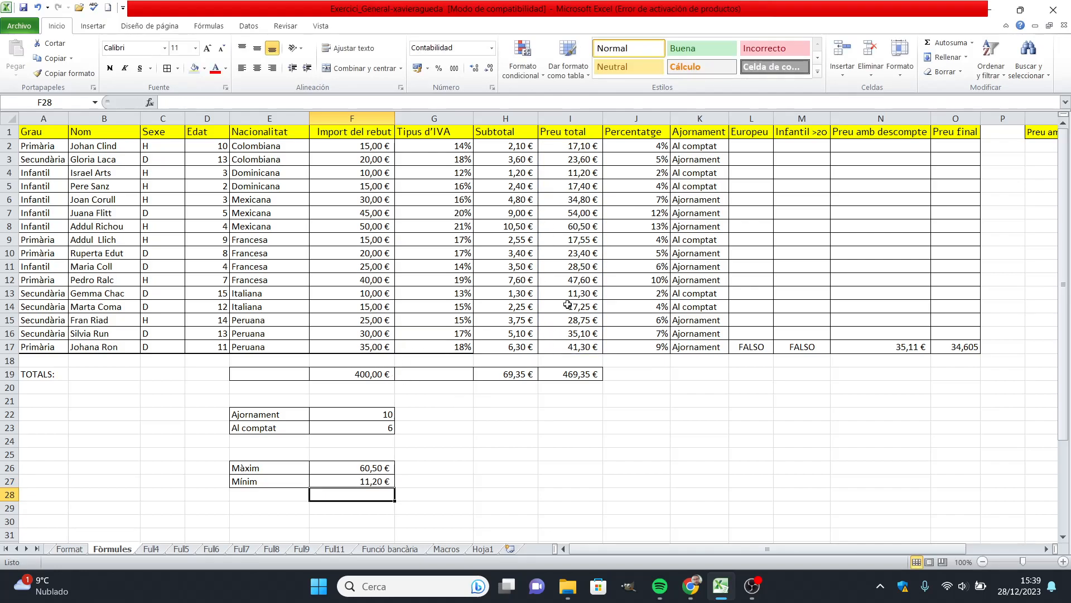
Read the Europeu and Continent instructions in the Chrome PDF, return to Excel, and insert a blank column before the Europeu column
left_click(692, 587)
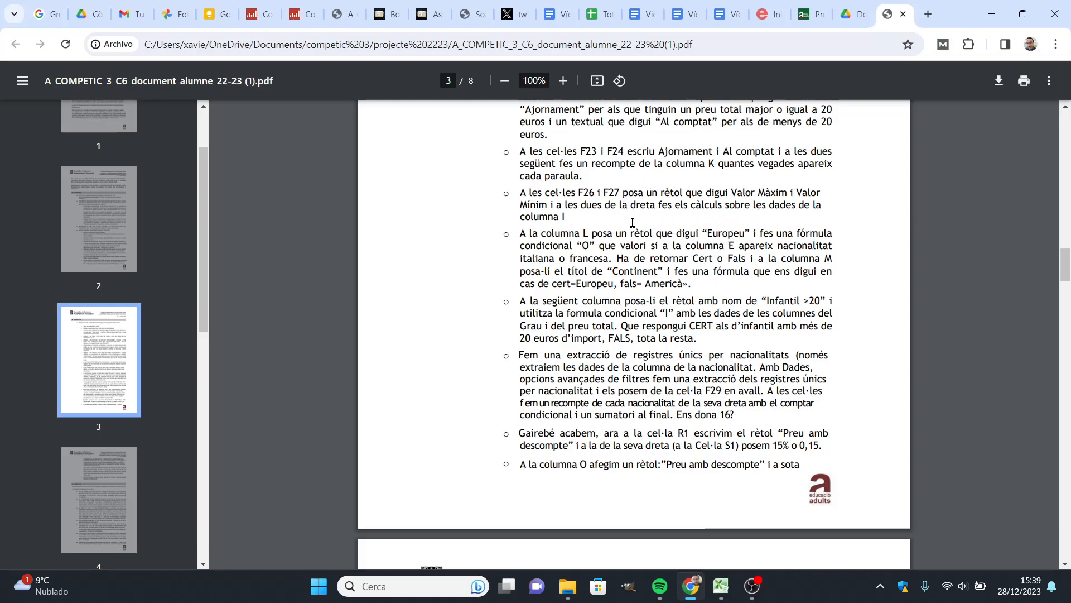
left_click_drag(1068, 268, 1068, 276)
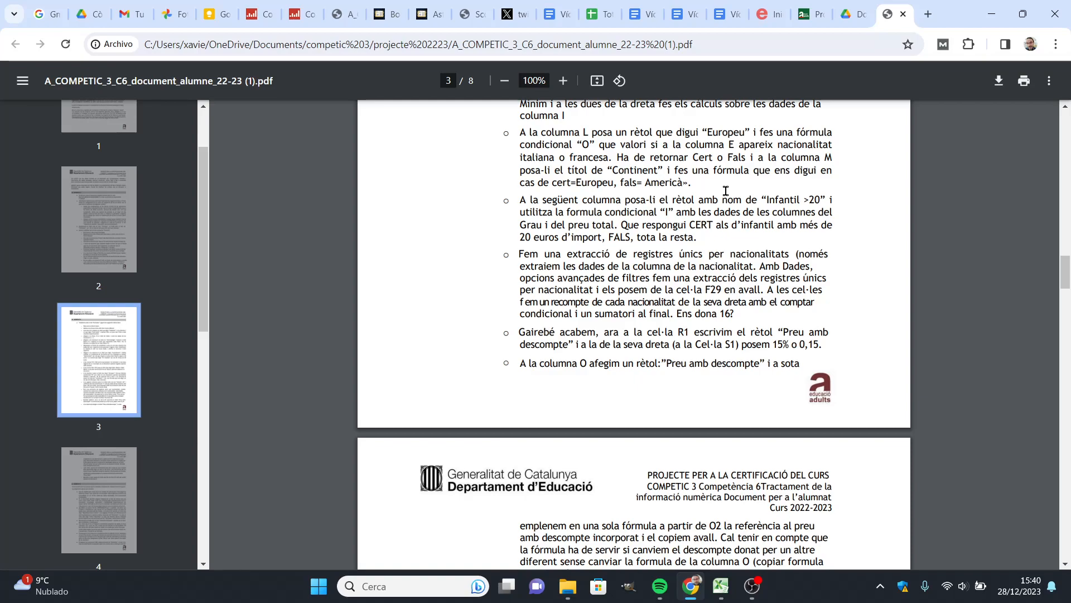
left_click(719, 592)
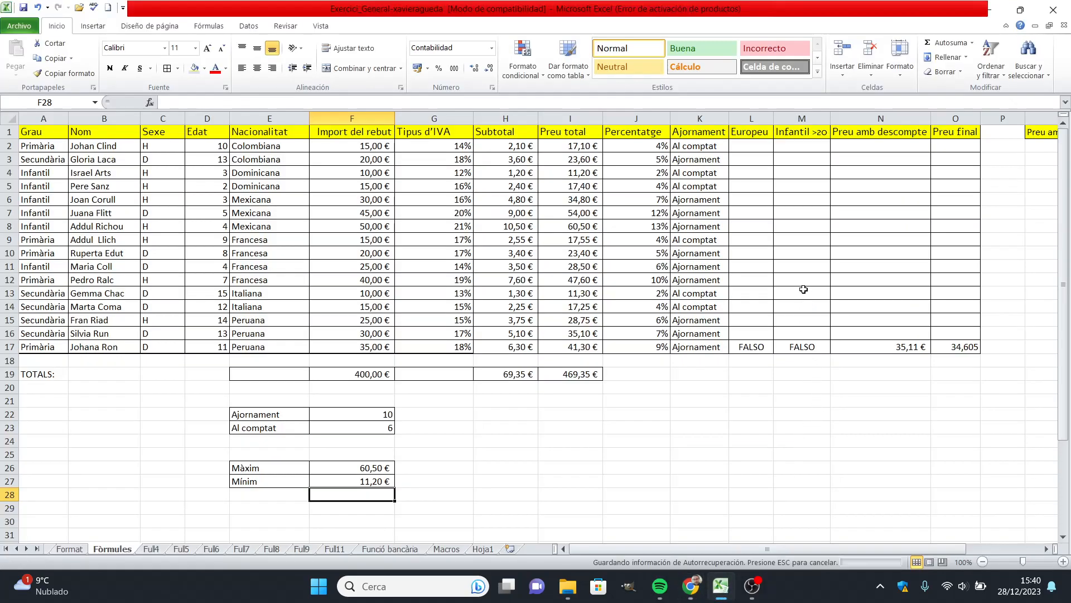
left_click(745, 118)
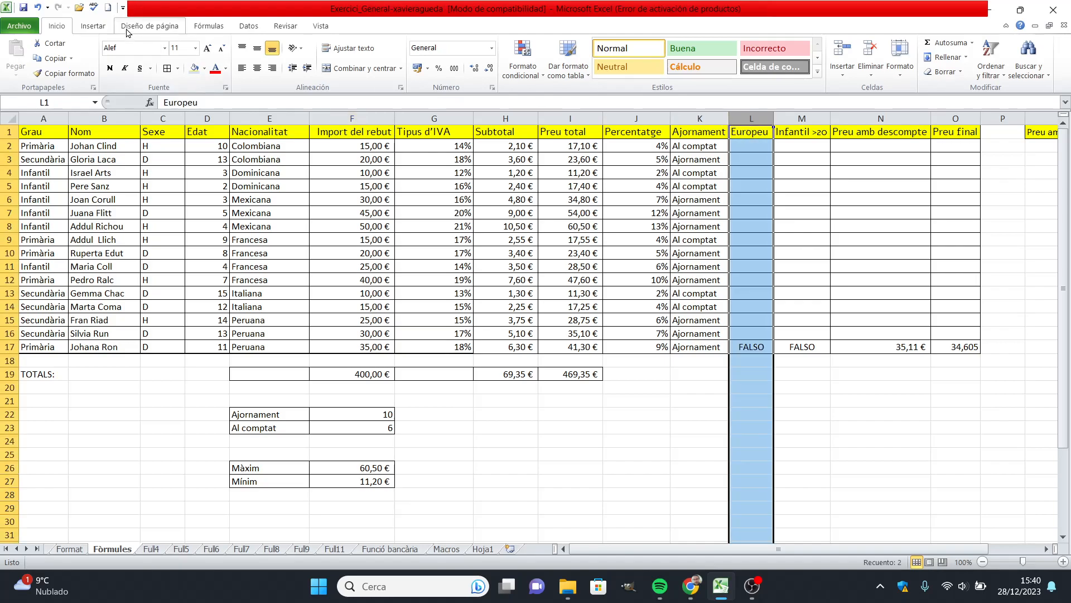
left_click(81, 28)
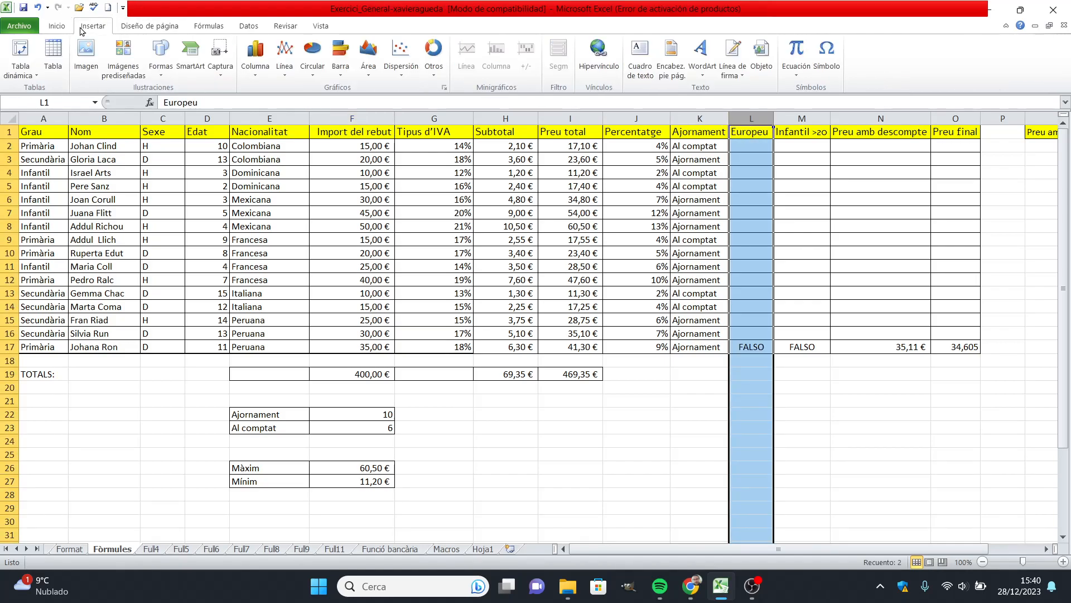
left_click(58, 26)
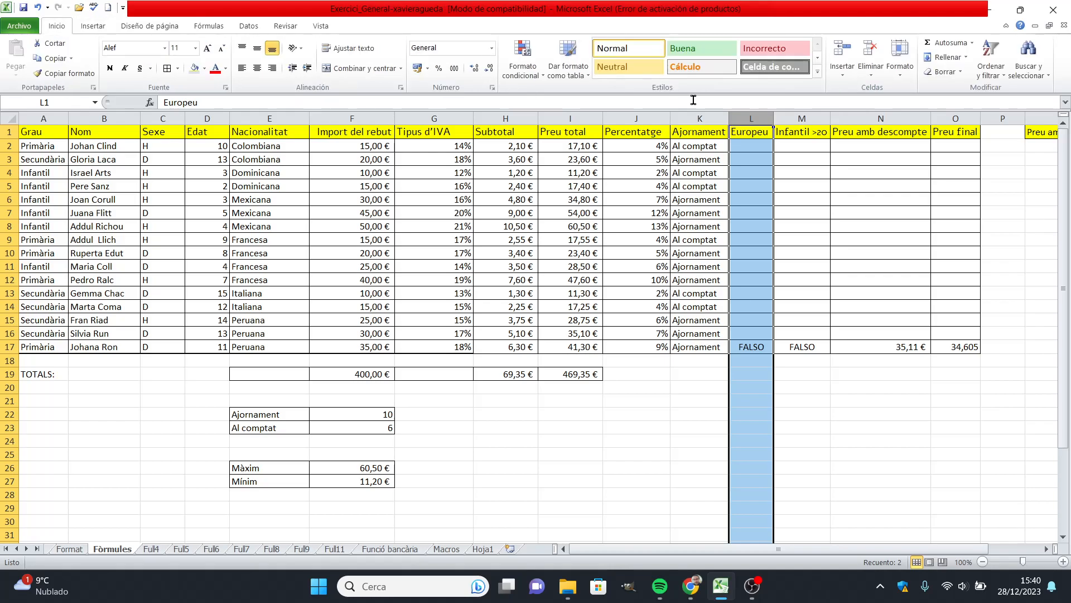
right_click(752, 118)
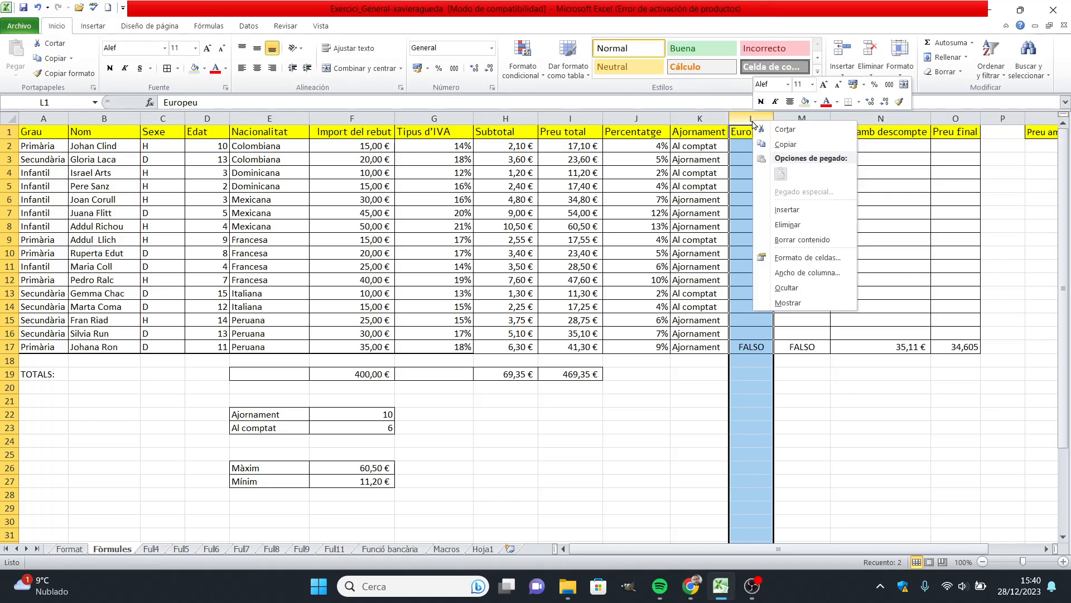
left_click(786, 210)
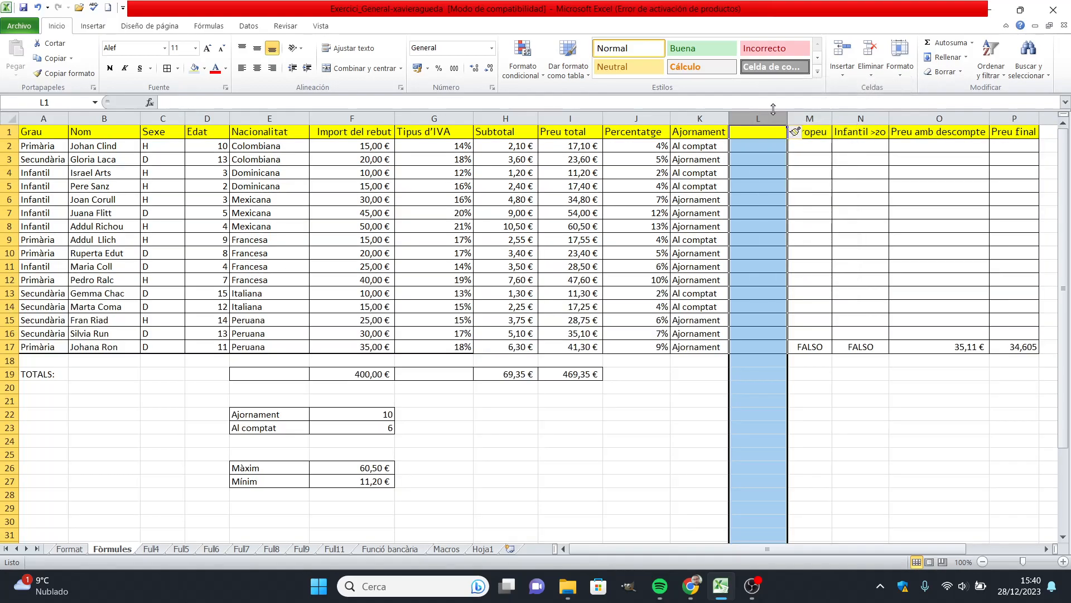
Move the Europeu column to column L, ahead of the blank inserted column
left_click(799, 118)
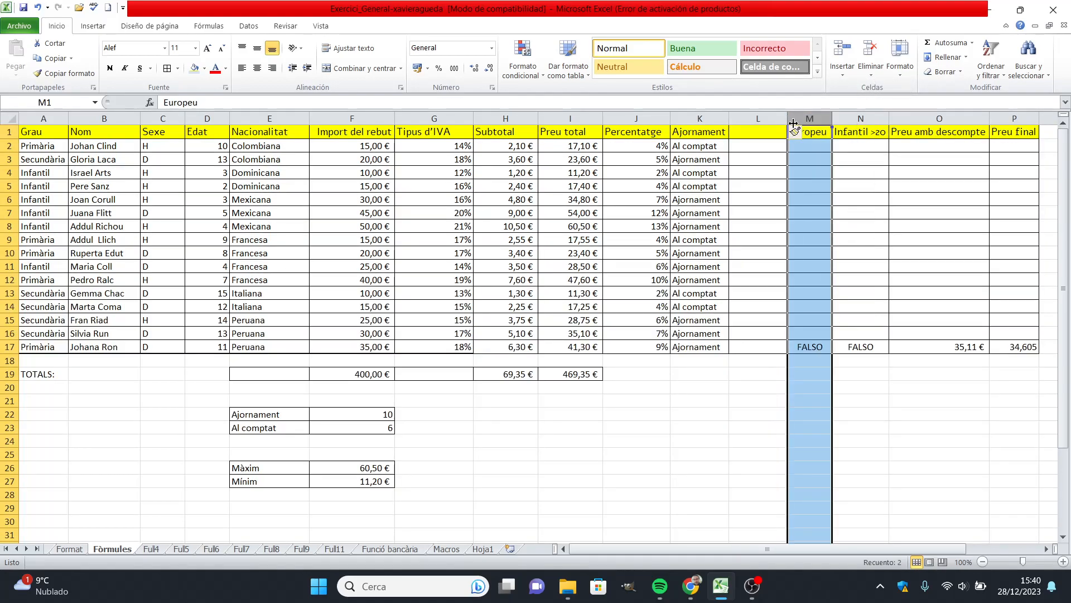
left_click(810, 199)
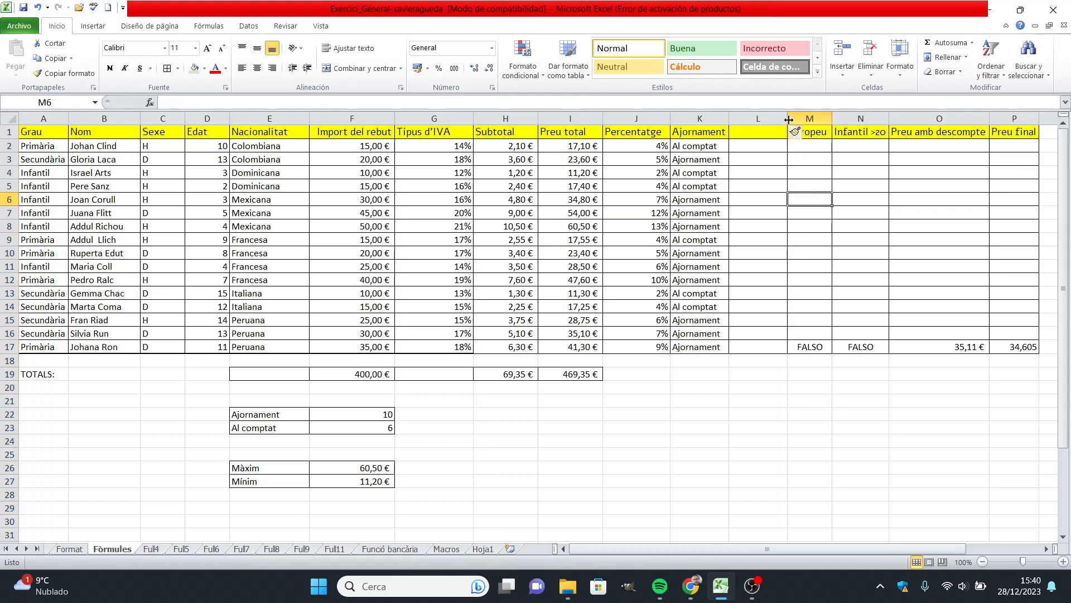
left_click_drag(788, 119, 757, 140)
left_click(808, 118)
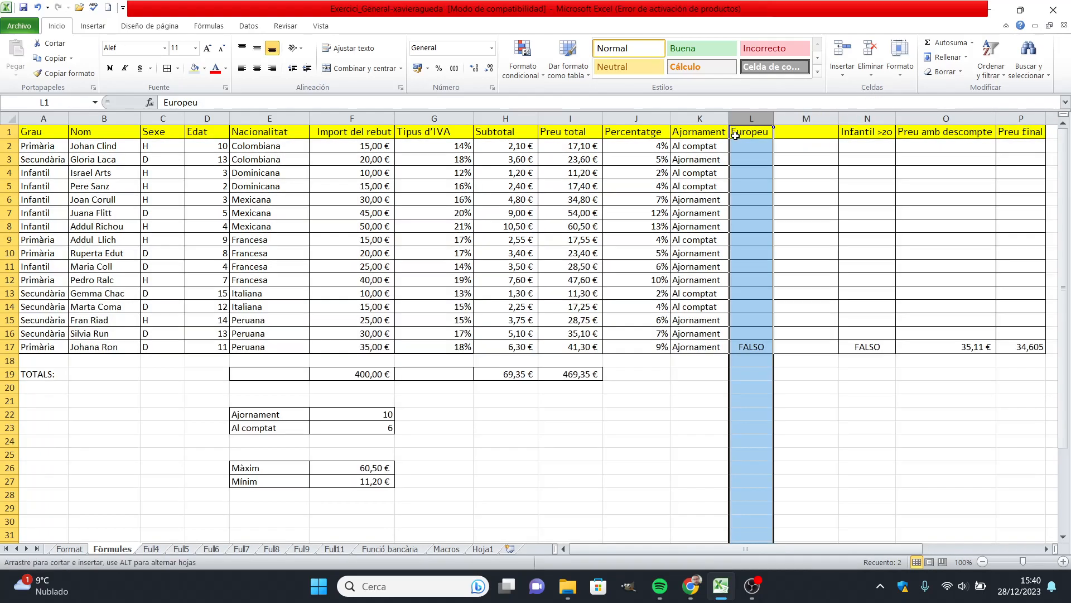
Enter the header Continent in M1 and slightly widen the Europeu column
left_click(801, 134)
type("C")
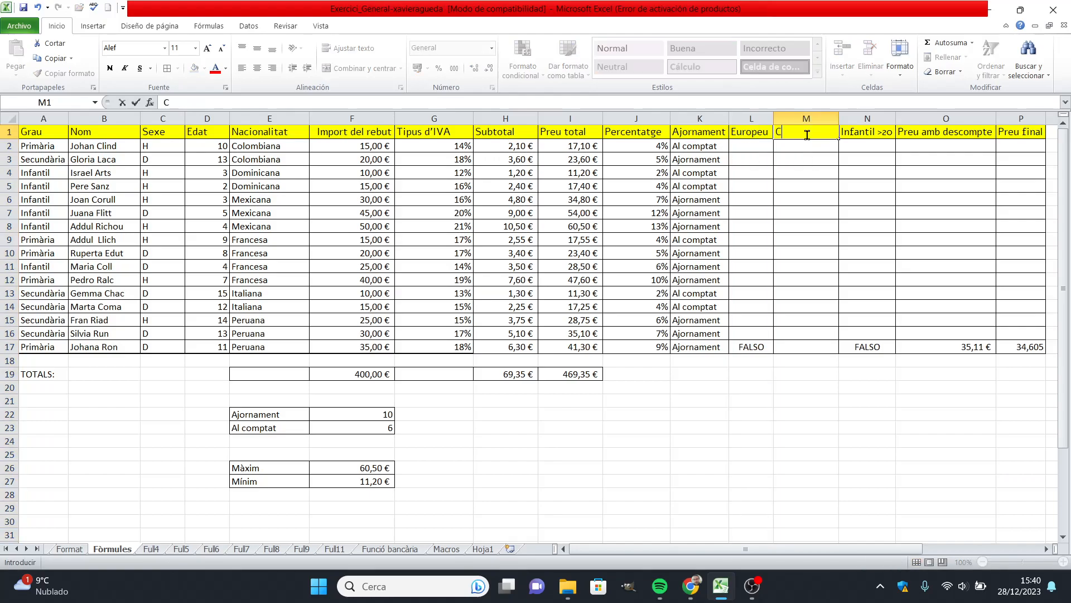
type("ontie")
key("BackSpace")
key("BackSpace")
type("nen")
key("Return")
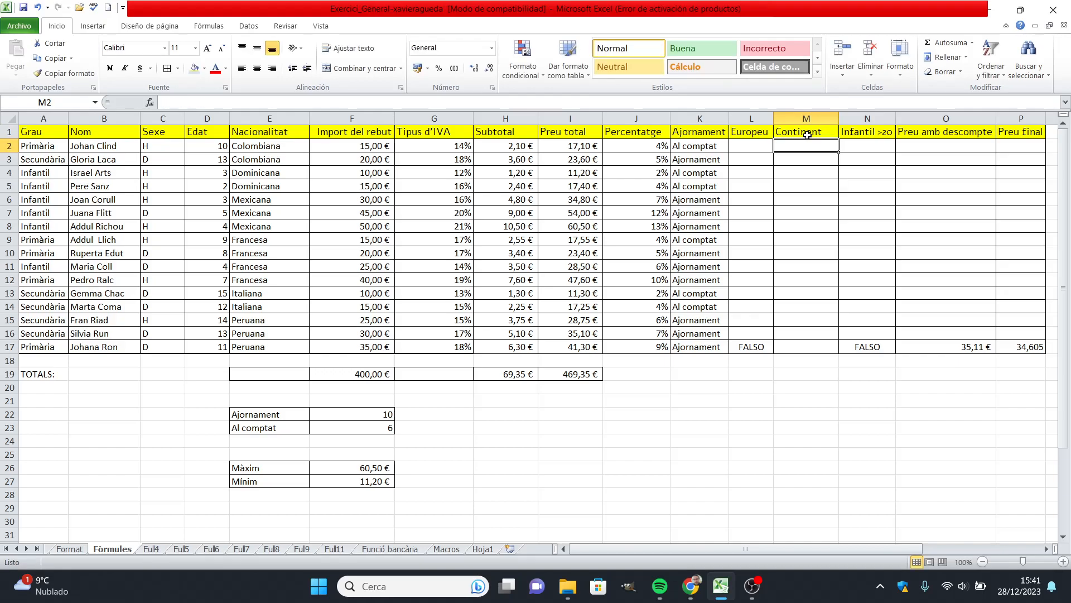
left_click_drag(775, 118, 786, 118)
left_click(845, 423)
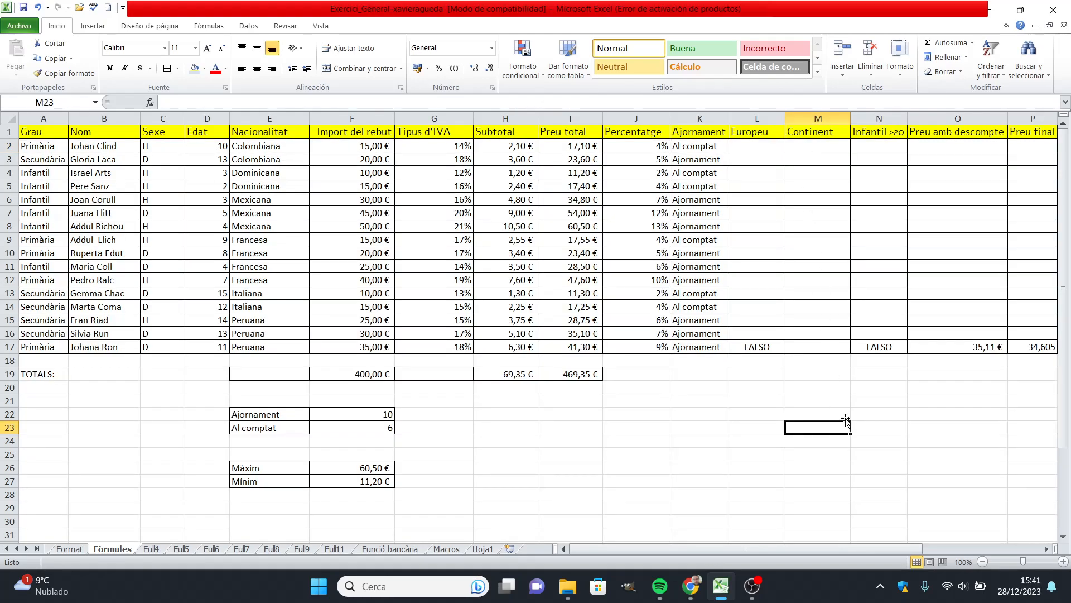
Enter =O(E2="Francesa";E2="Italiana") in L2 and copy it down the Europeu column
left_click(752, 133)
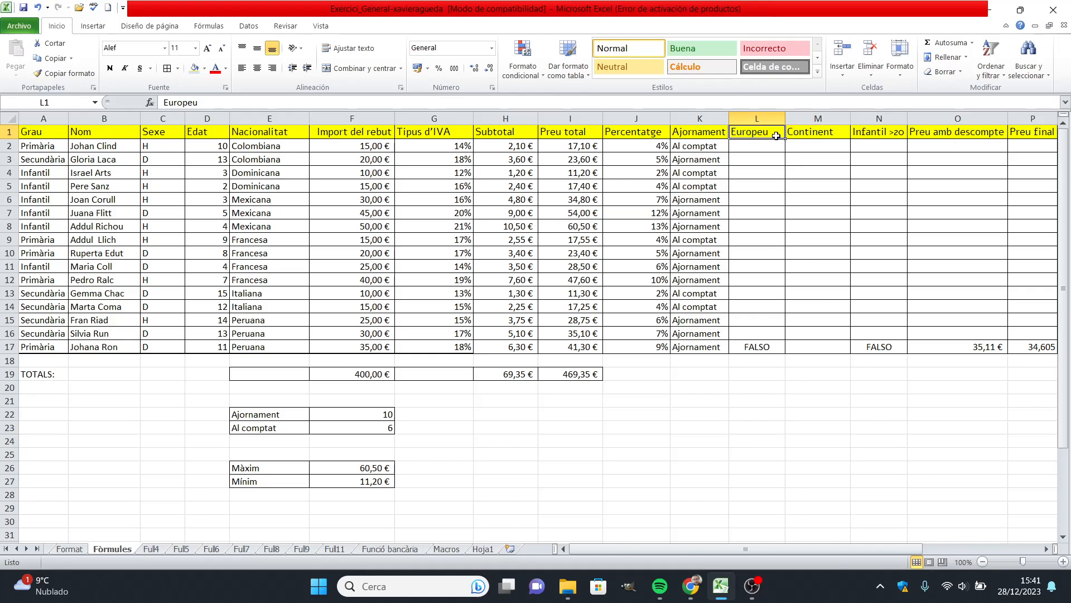
left_click(751, 144)
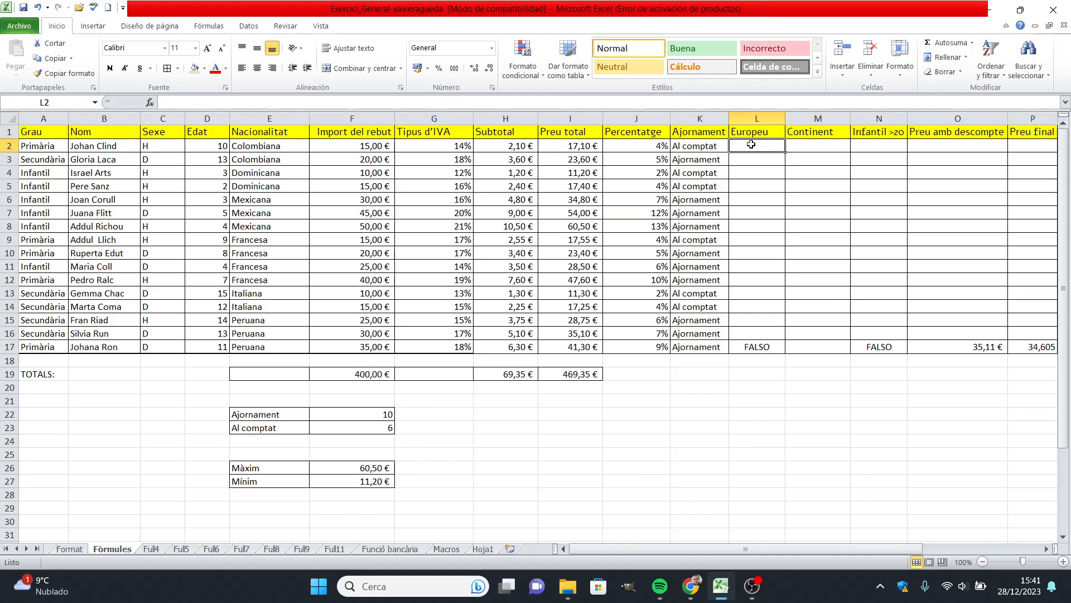
type("=")
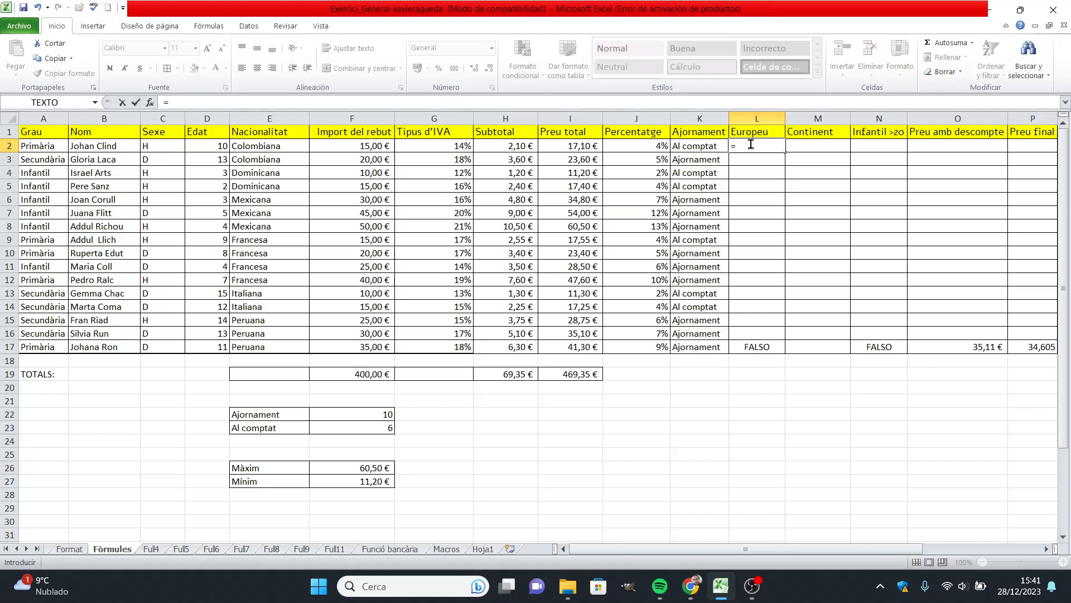
type("o")
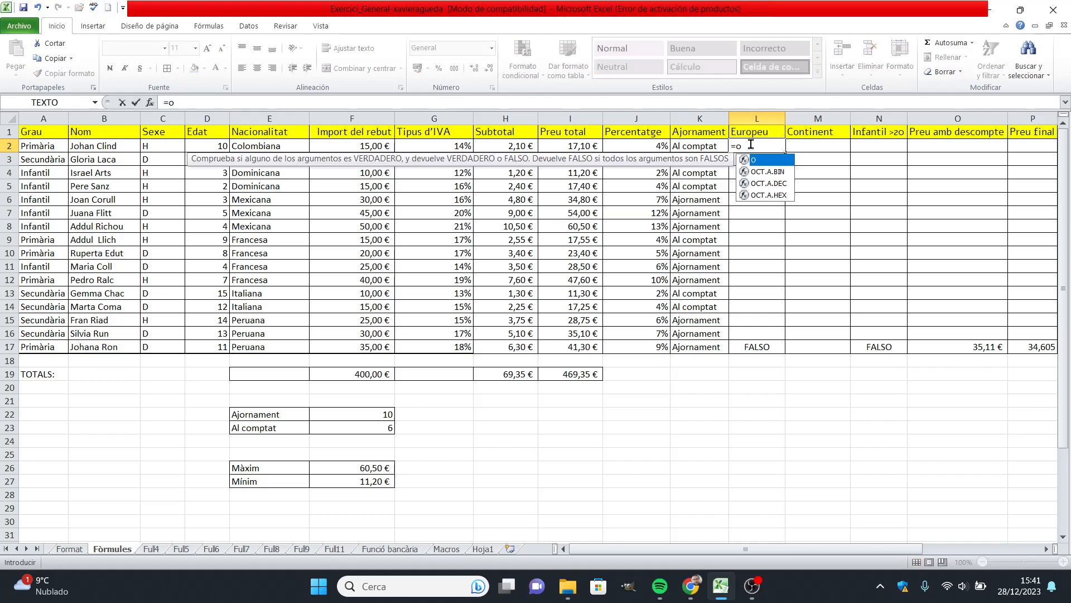
type("(")
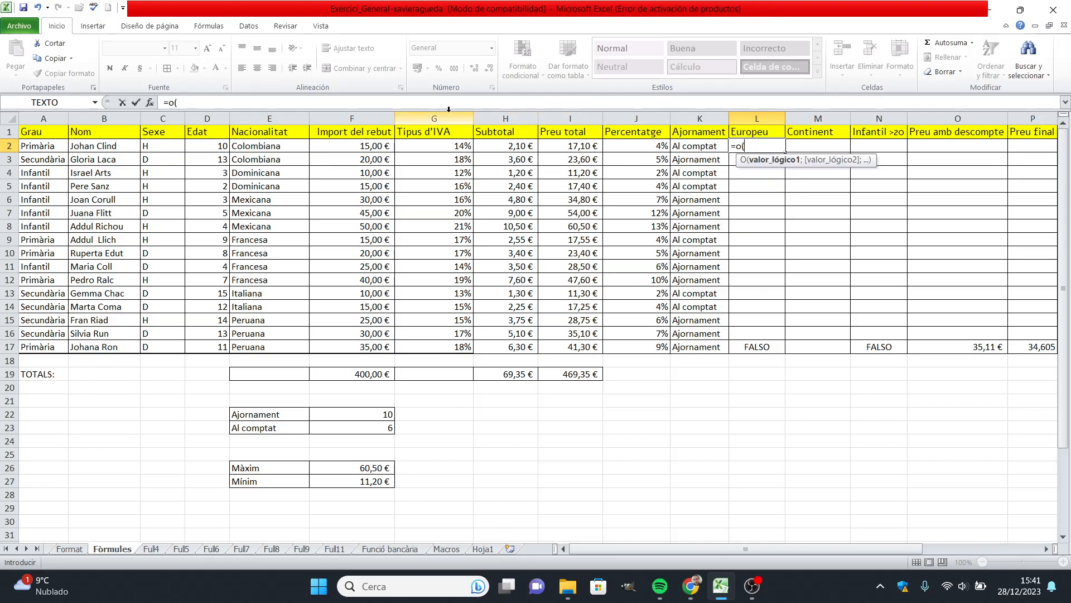
left_click(268, 146)
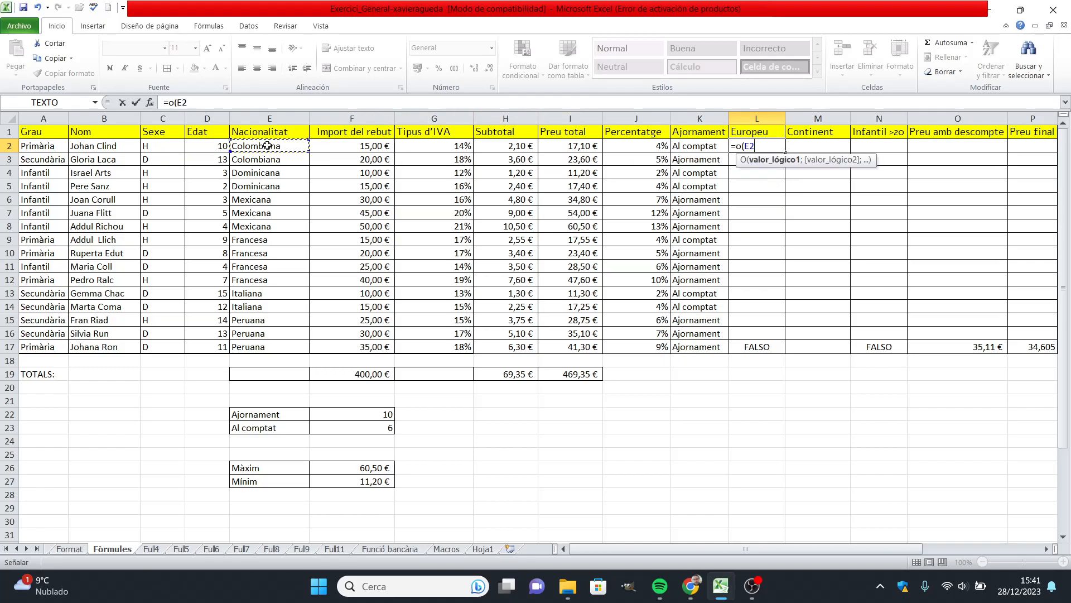
type("=\"Francesa")
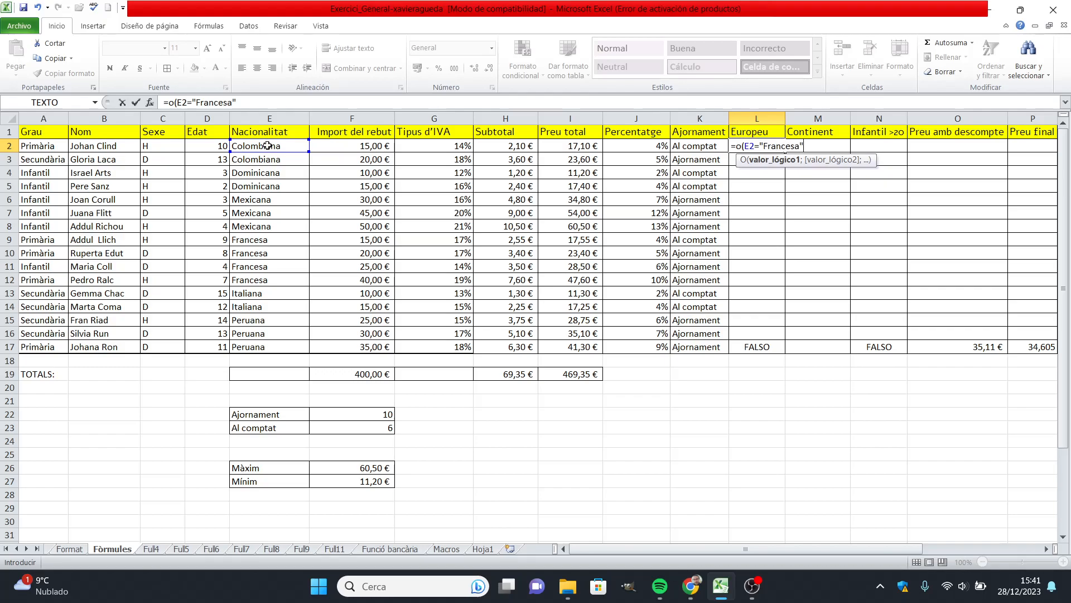
type("\";")
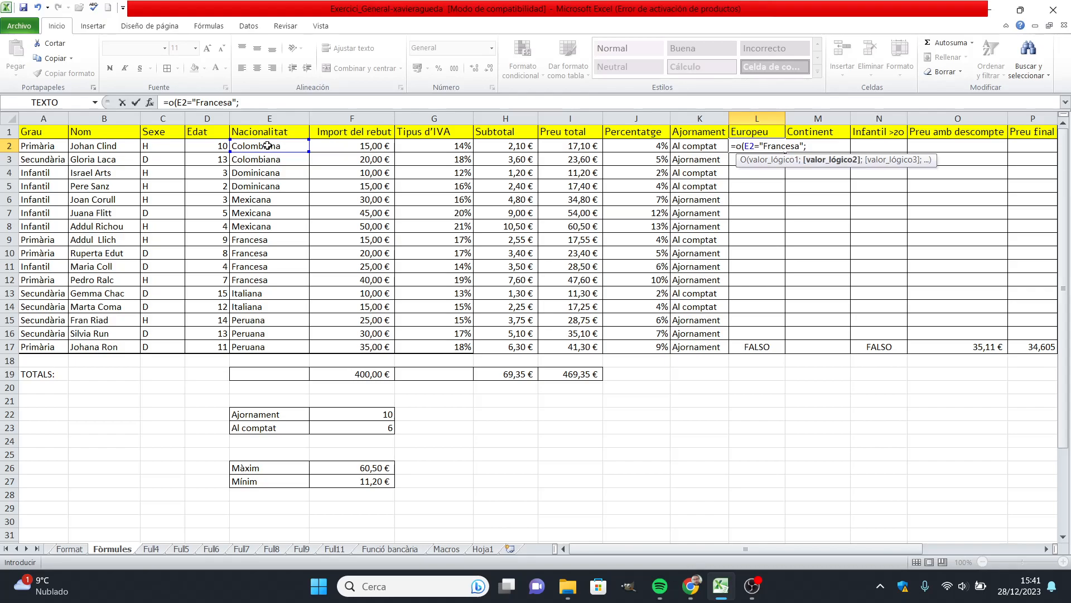
left_click(265, 145)
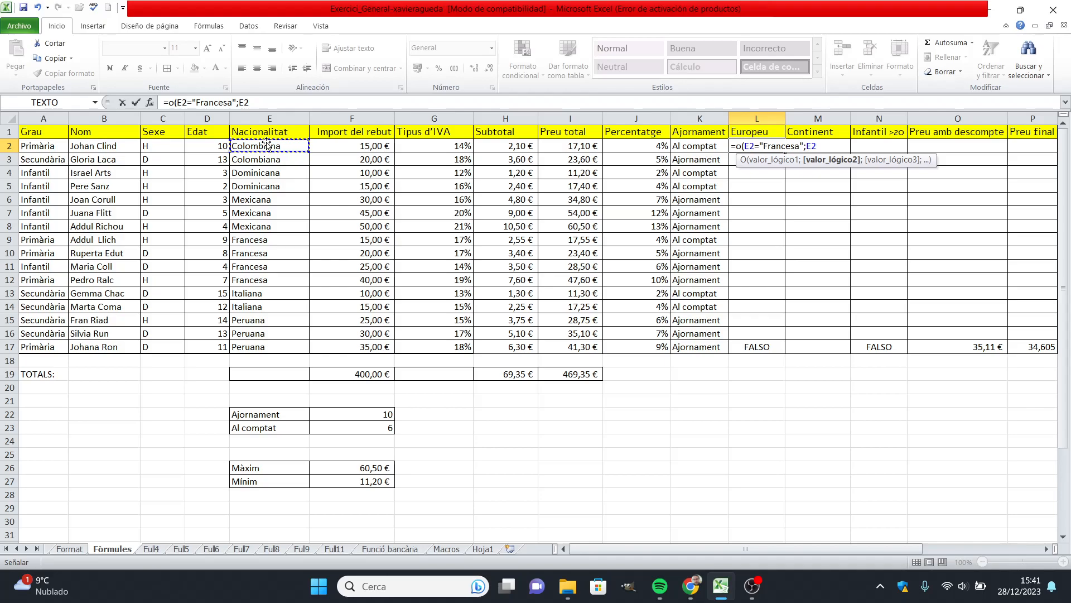
type("=\"Italiana")
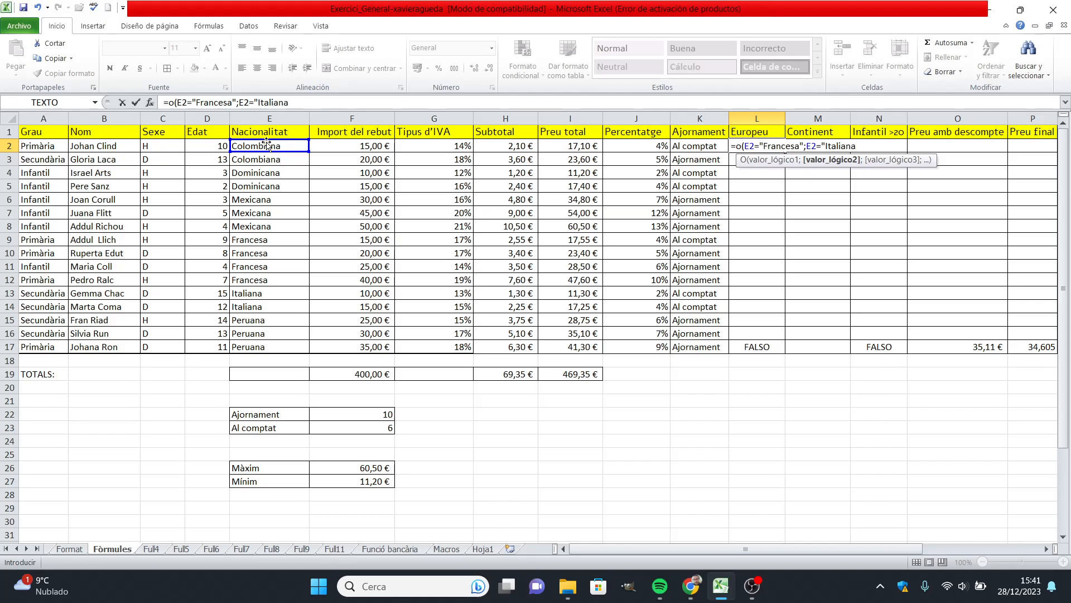
type("\")")
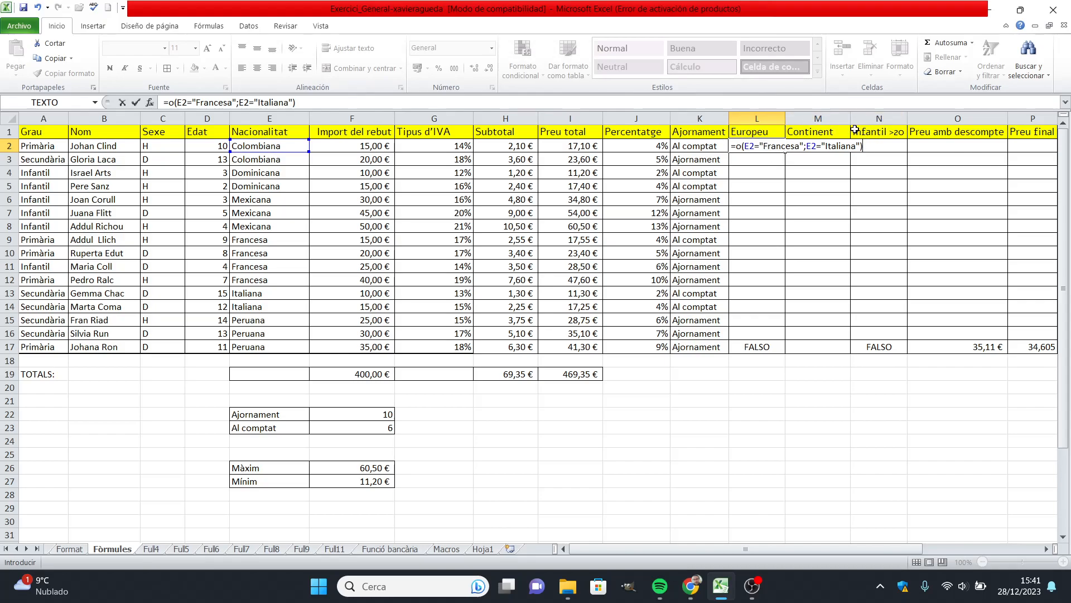
key("Return")
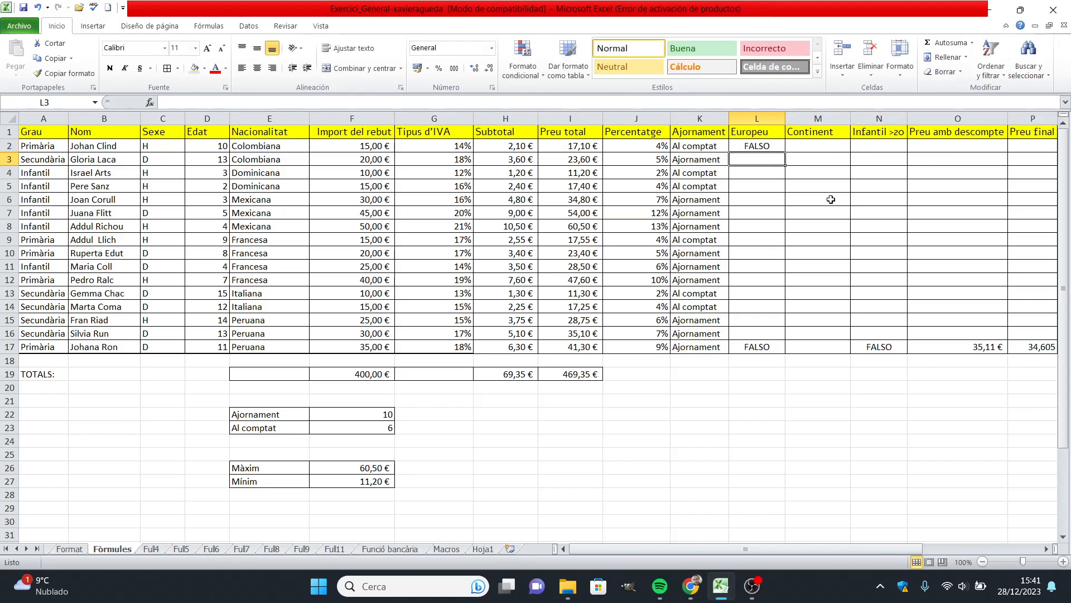
left_click(748, 146)
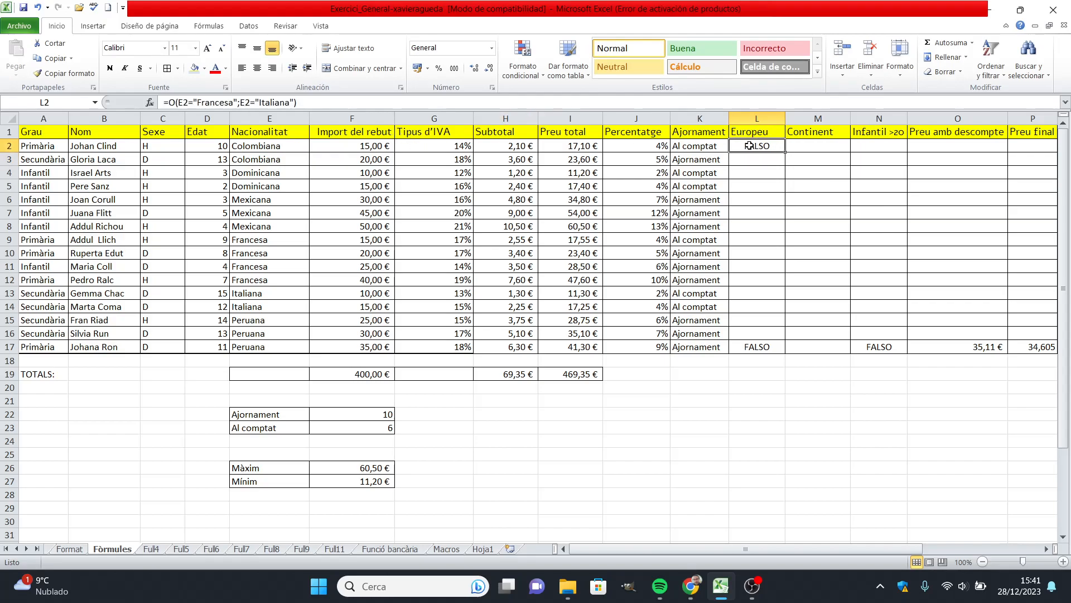
double_click(784, 151)
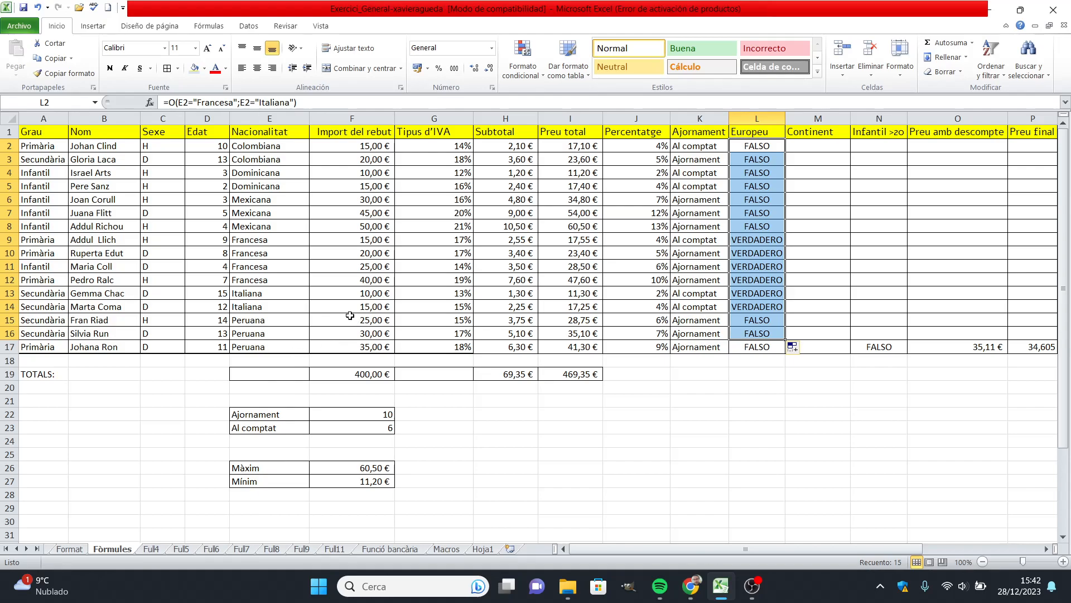
Check the Continent instructions in the Chrome PDF, return to Excel, and enter =SI(L2;"Americà";"Europeu") in M2
left_click(817, 146)
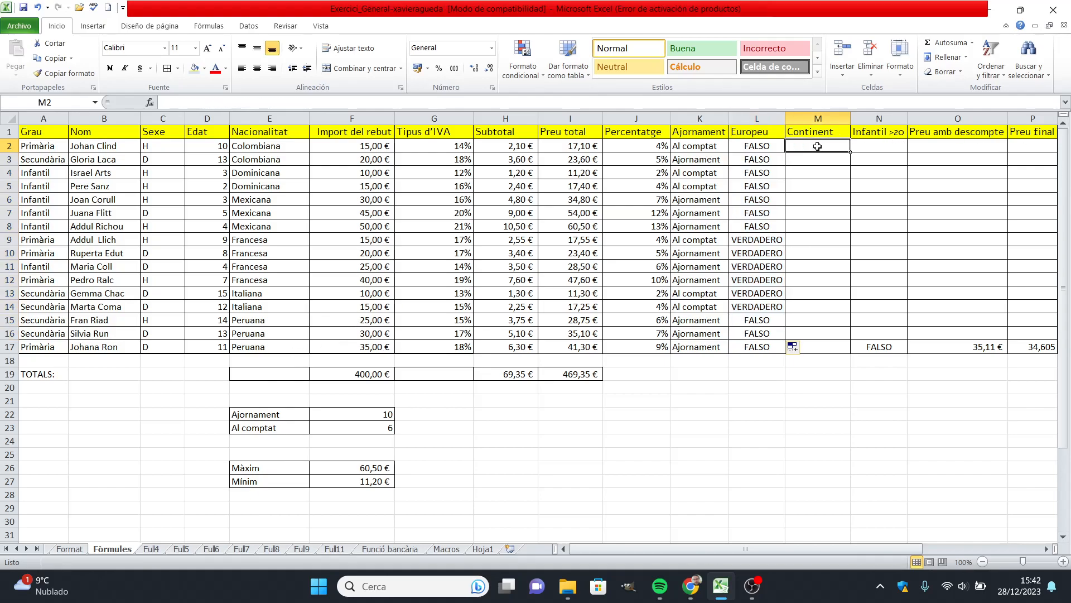
left_click(691, 586)
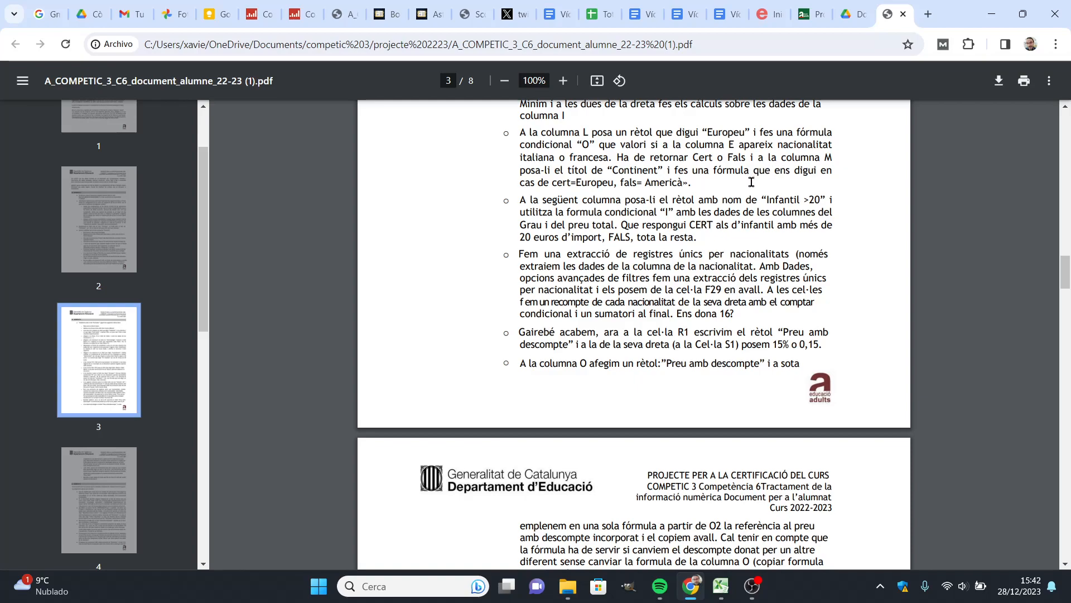
left_click(720, 522)
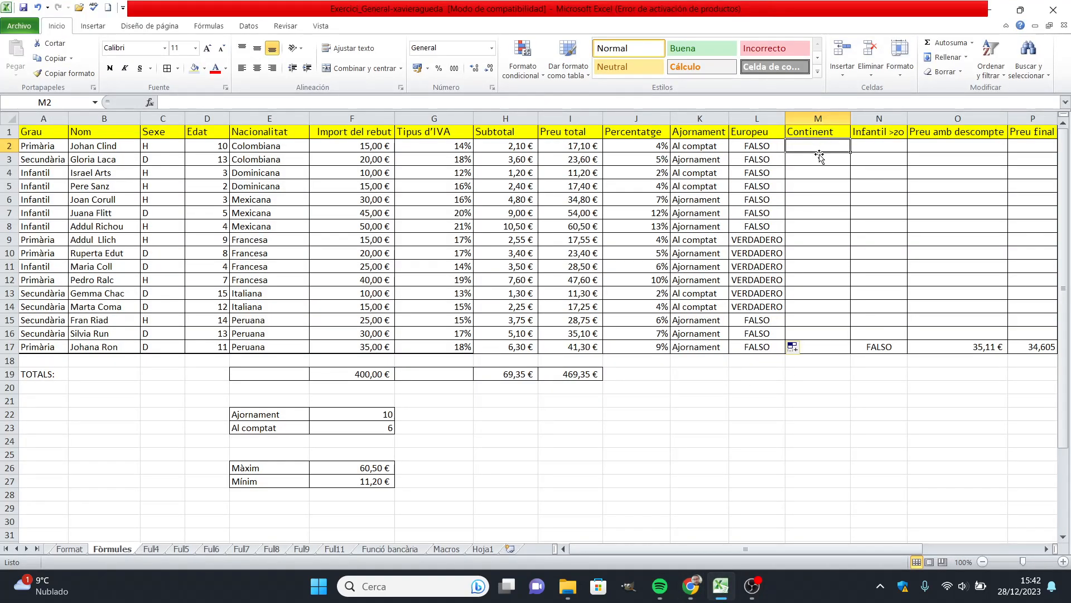
type("=")
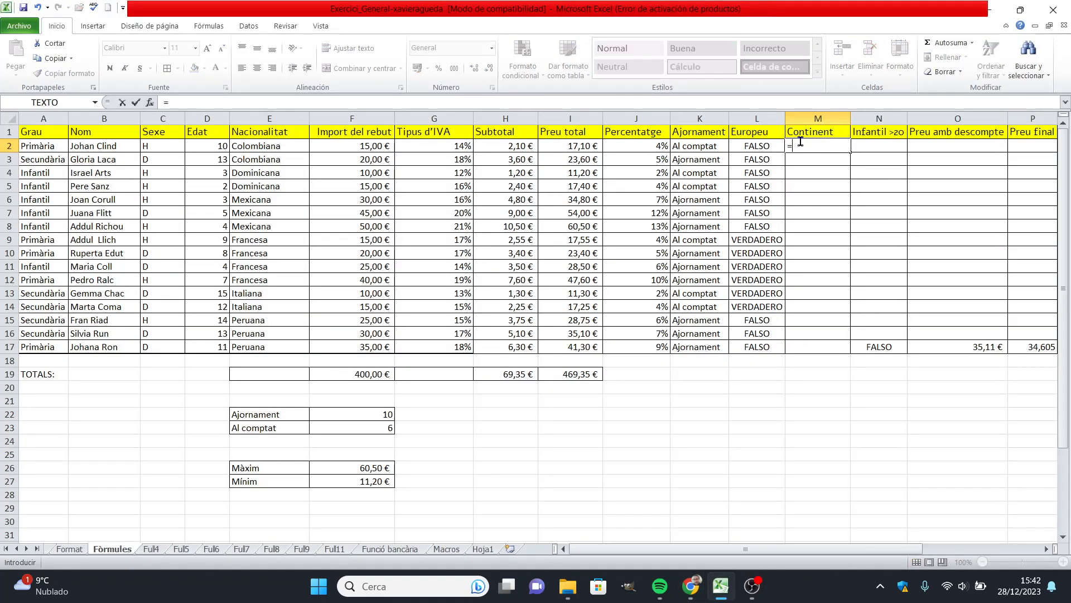
type("si")
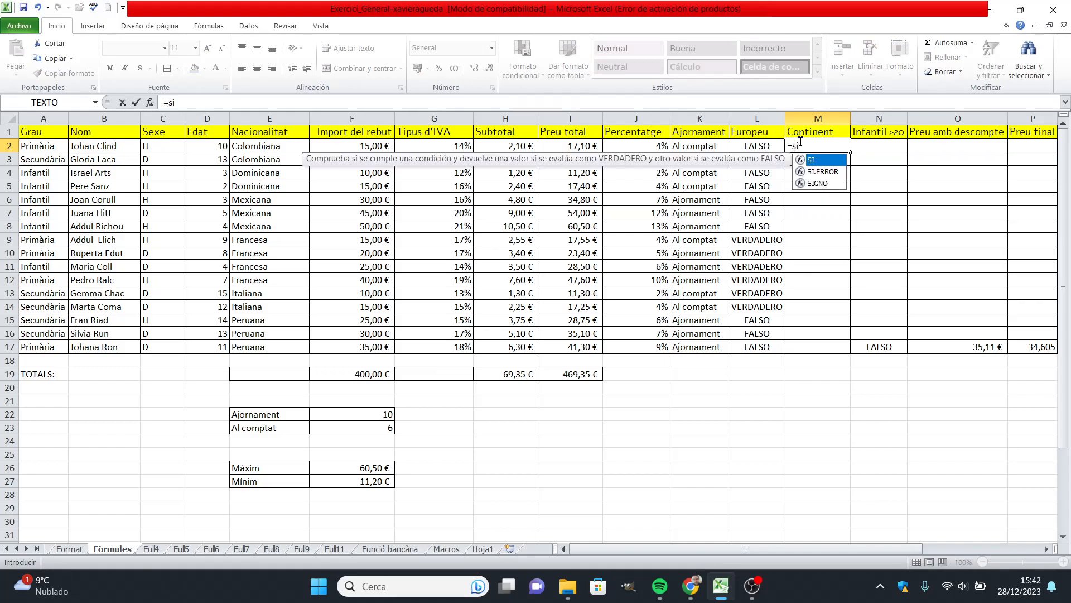
type("(")
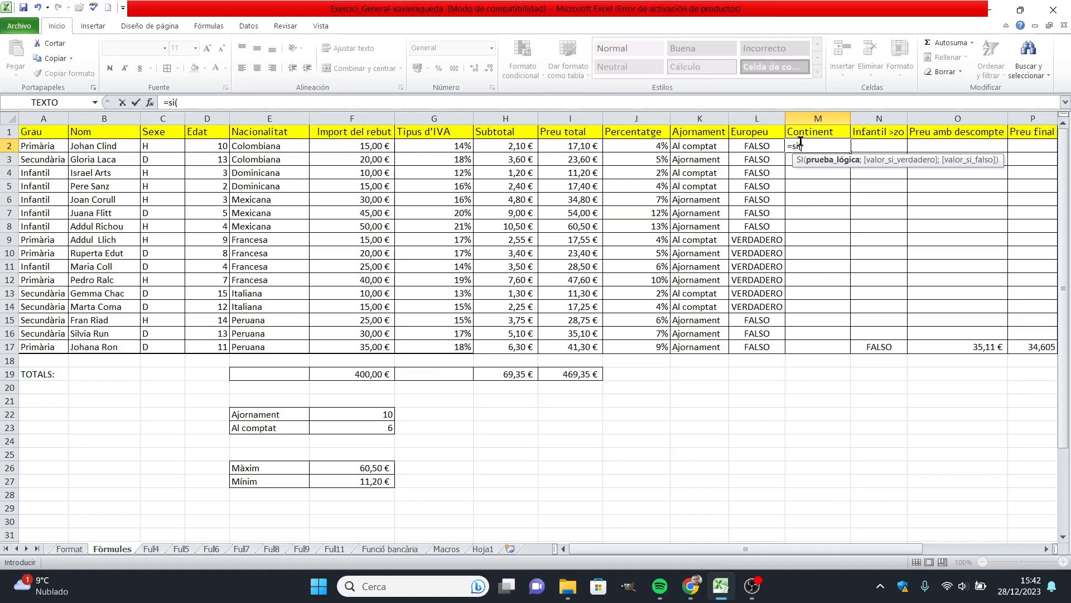
left_click(764, 144)
type(";")
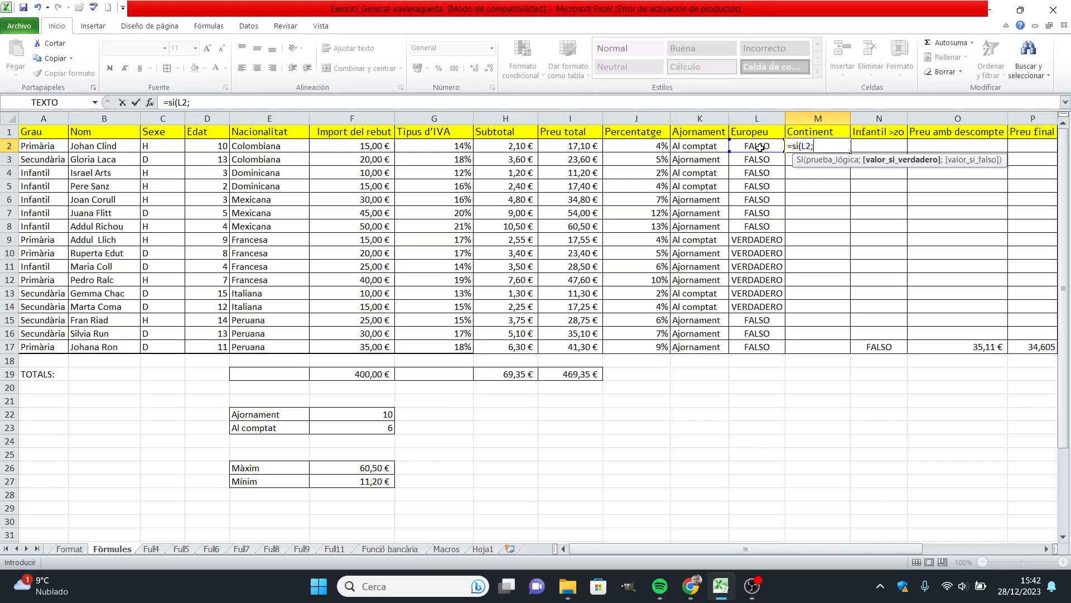
type("\"Americà\";")
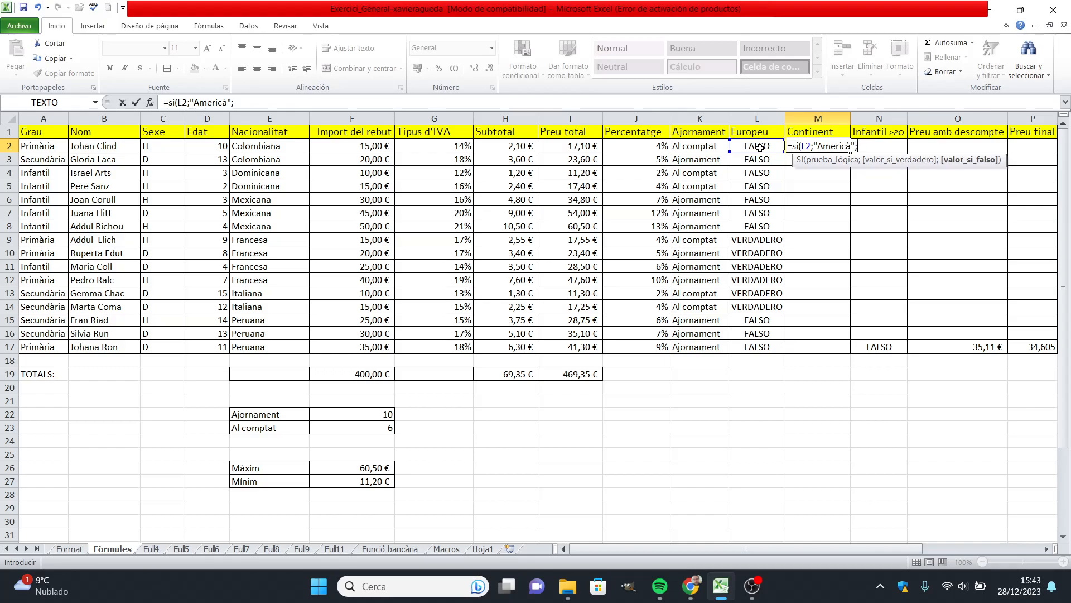
type("\"Europeu\")")
key("Return")
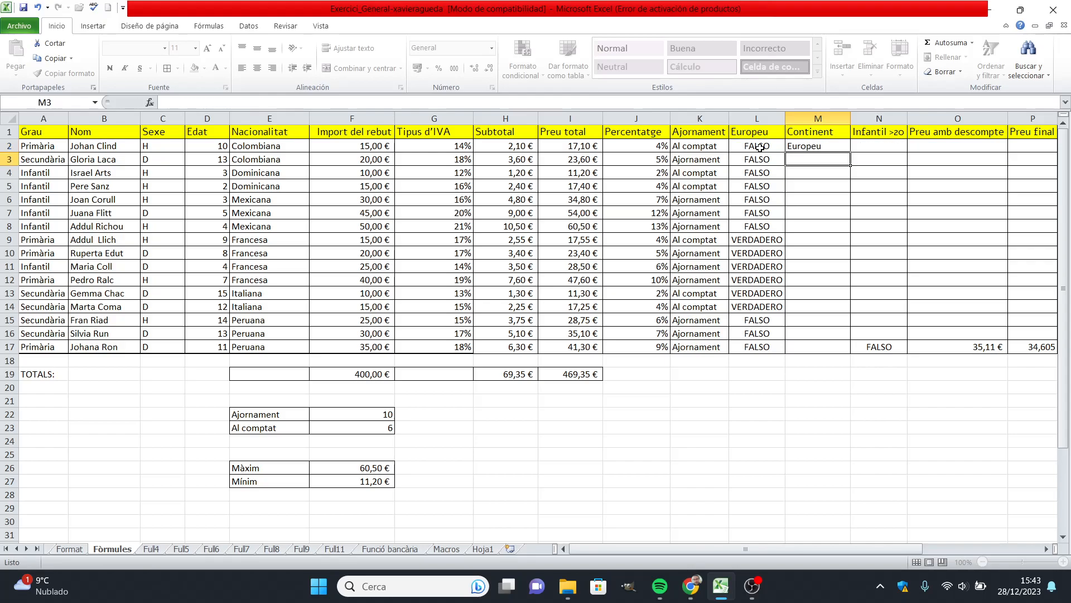
Copy the M2 formula down the Continent column through row 17
left_click(808, 145)
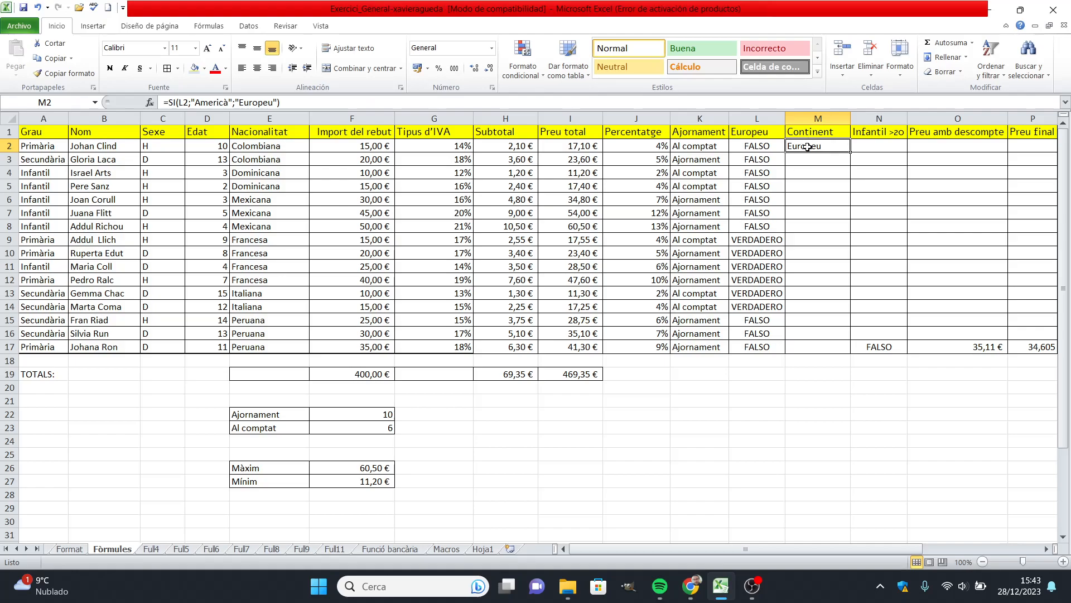
double_click(851, 152)
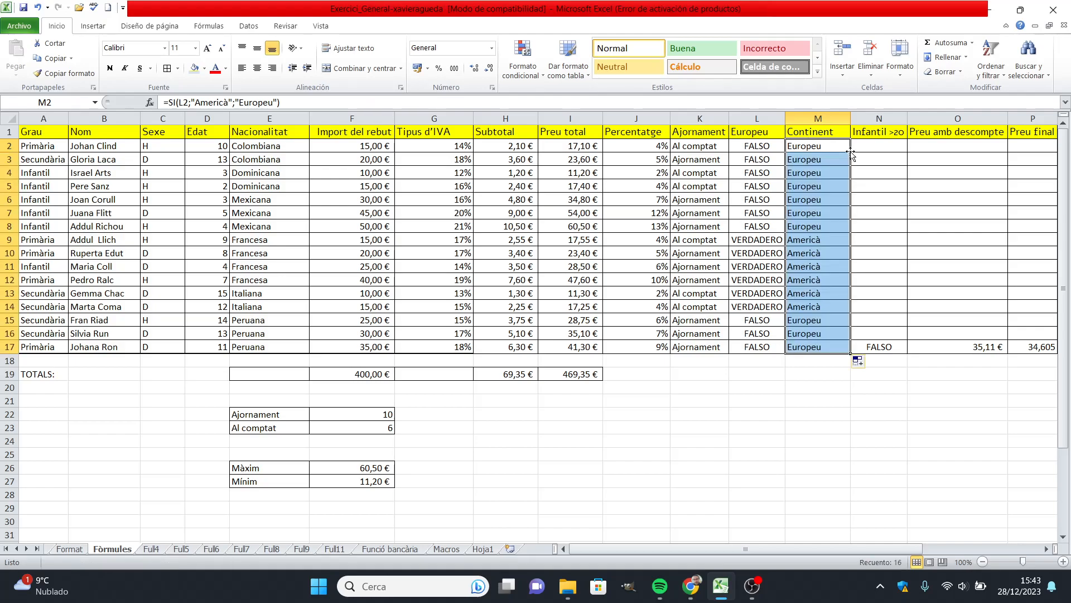
left_click(846, 411)
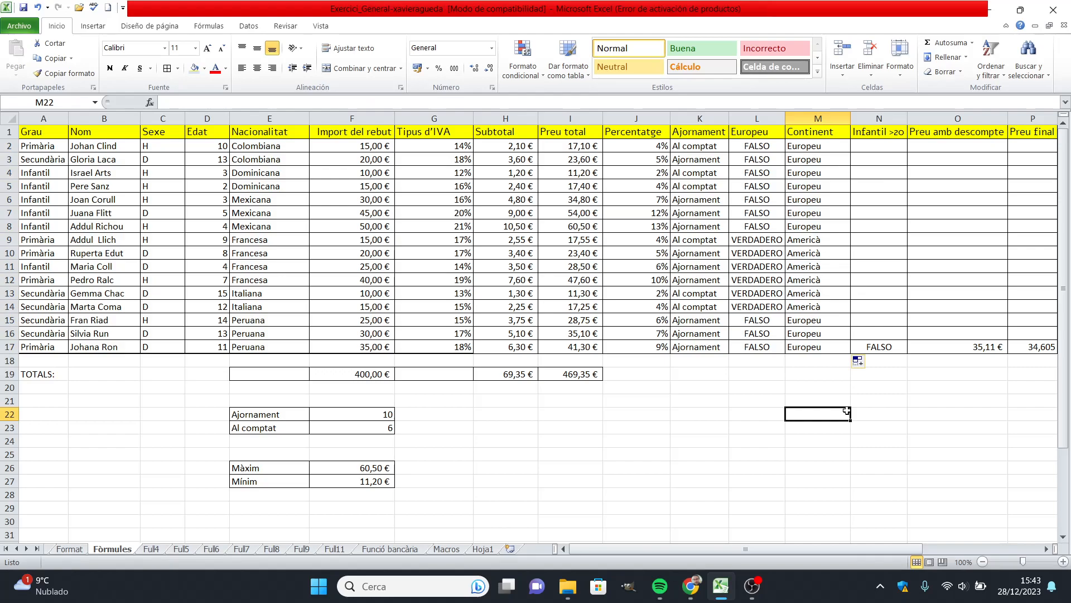
Swap the two results in the M3 formula so it reads =SI(L3;"Europeu";"Americà")
left_click(804, 158)
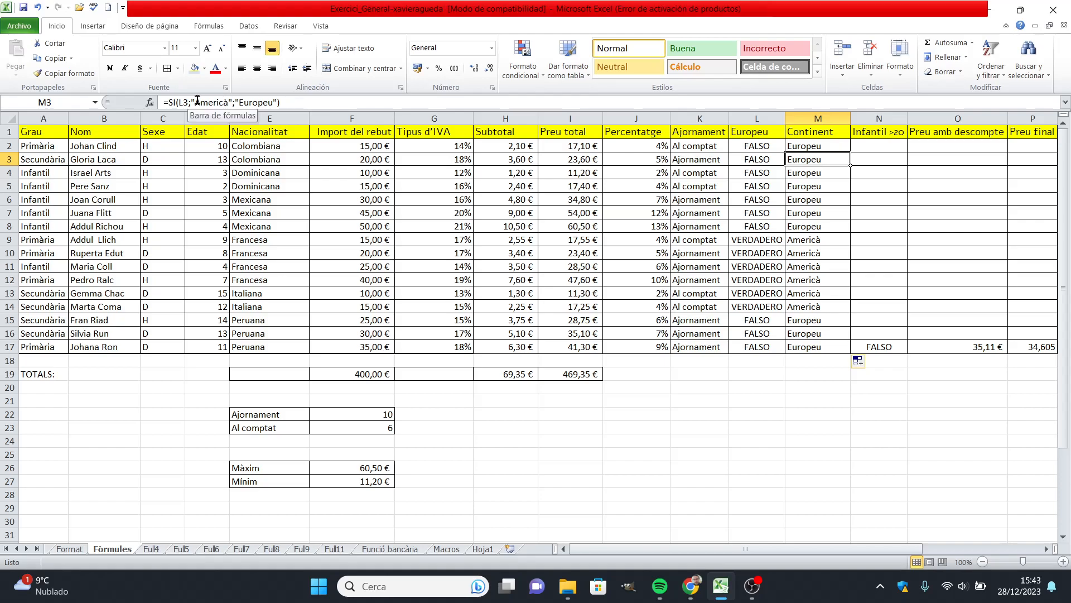
left_click_drag(195, 102, 226, 100)
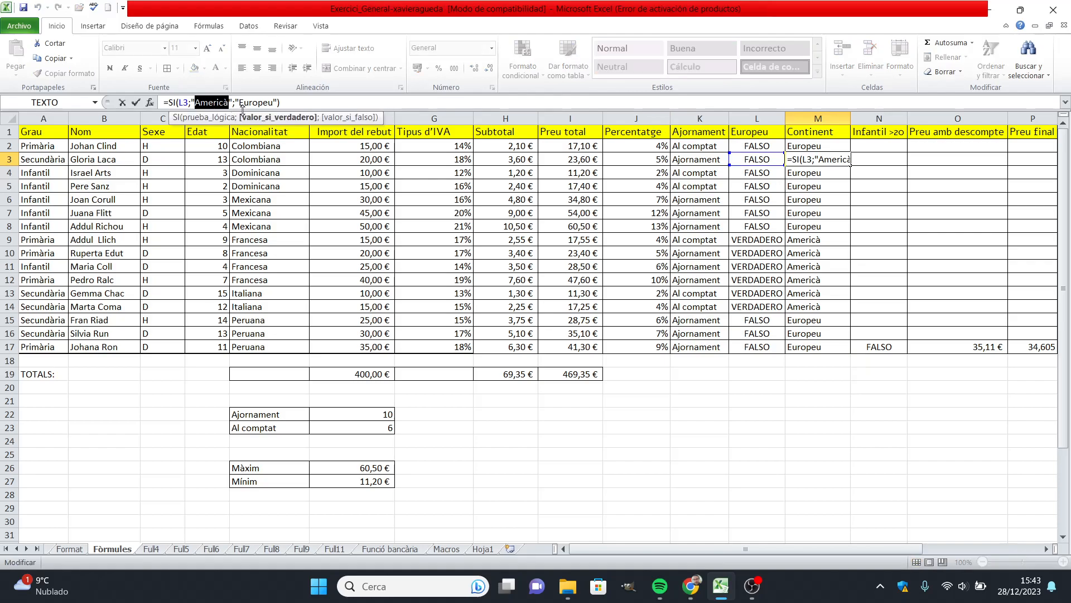
type("E")
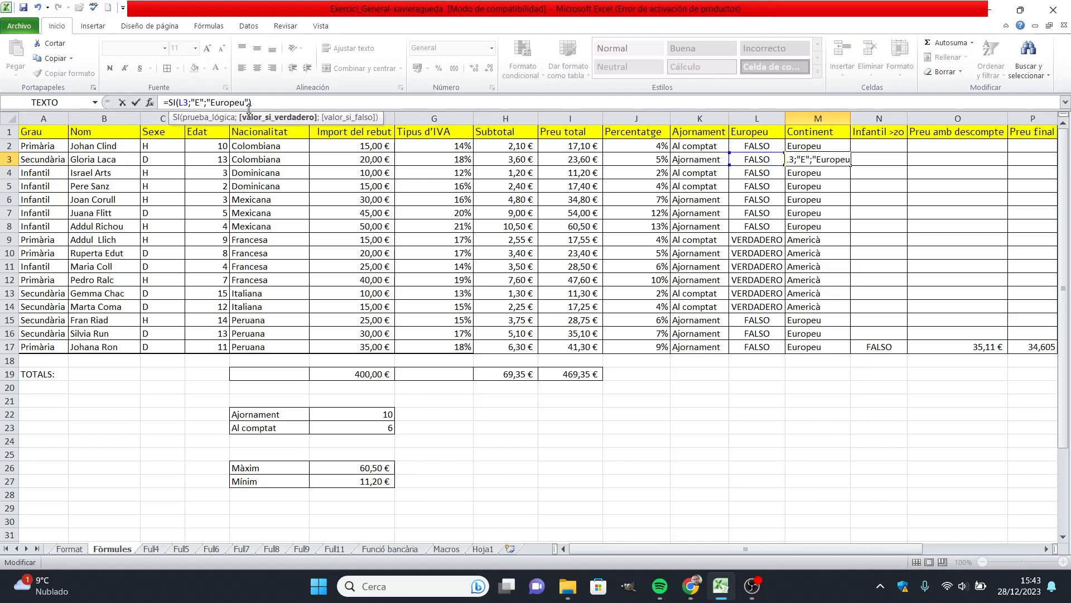
type("uropeu")
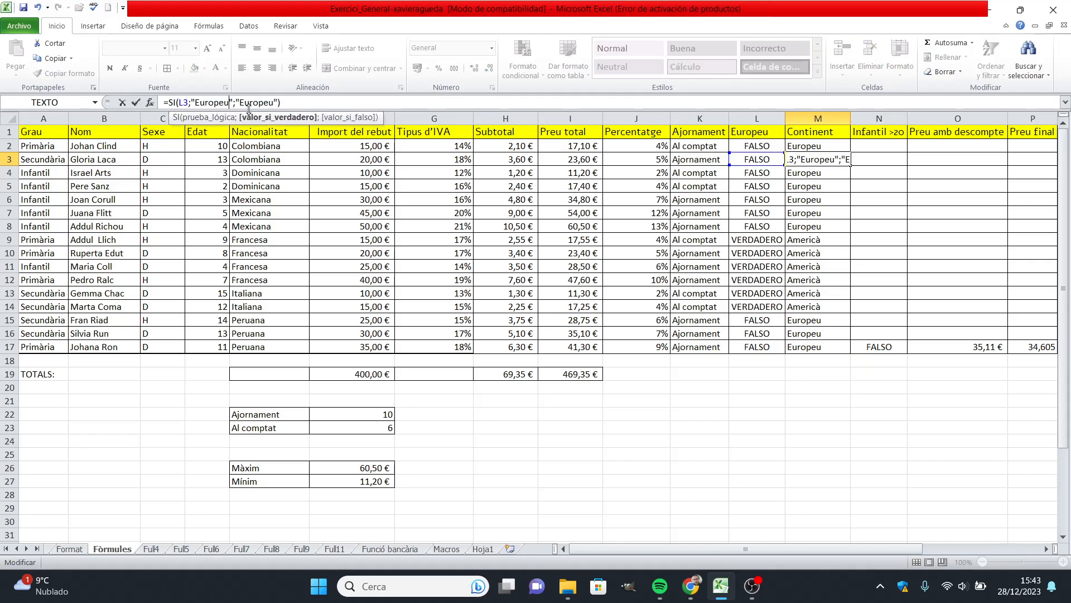
left_click(275, 102)
key("BackSpace")
key("BackSpace")
key("BackSpace")
key("BackSpace")
key("BackSpace")
key("BackSpace")
key("BackSpace")
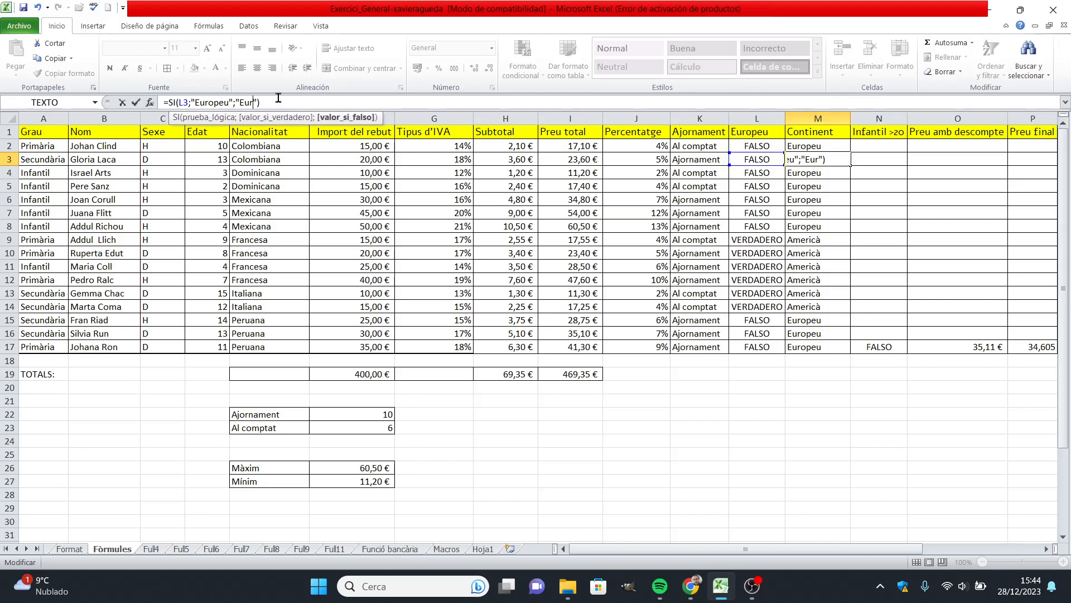
type("Americà")
key("Return")
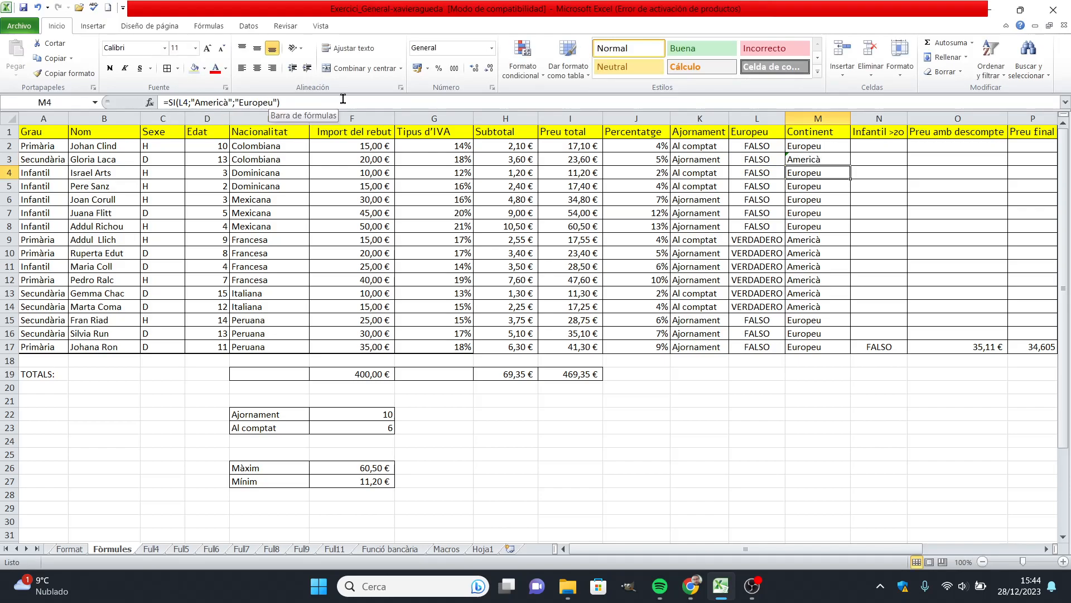
left_click(298, 98)
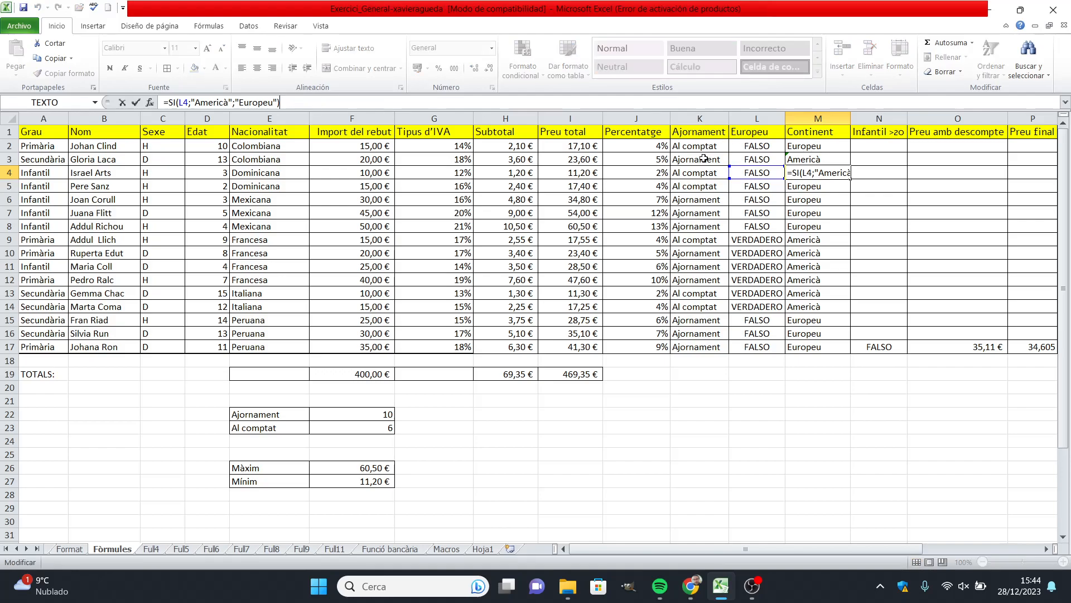
key("ctrl+Return")
Copy the corrected M3 formula down through M17 and up to M2
left_click(826, 156)
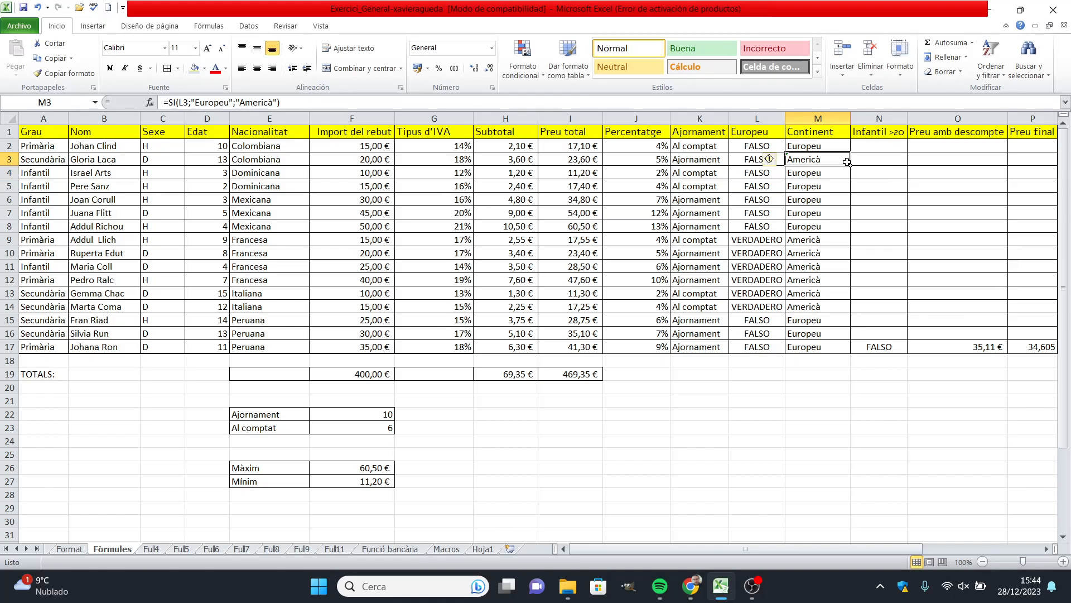
left_click_drag(850, 165, 837, 352)
left_click(838, 160)
left_click_drag(851, 166, 847, 147)
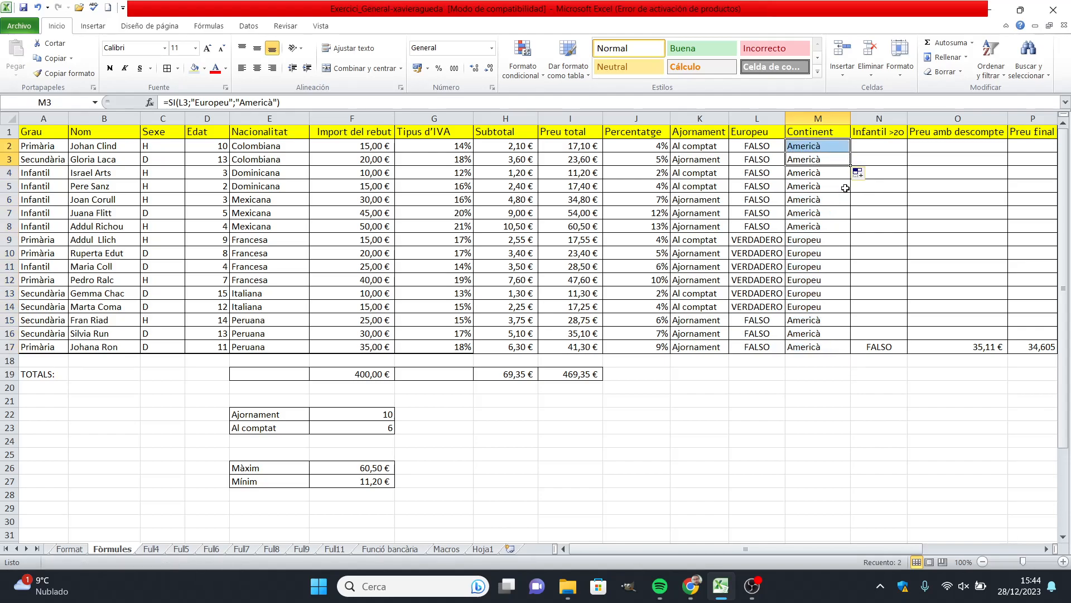
left_click(880, 210)
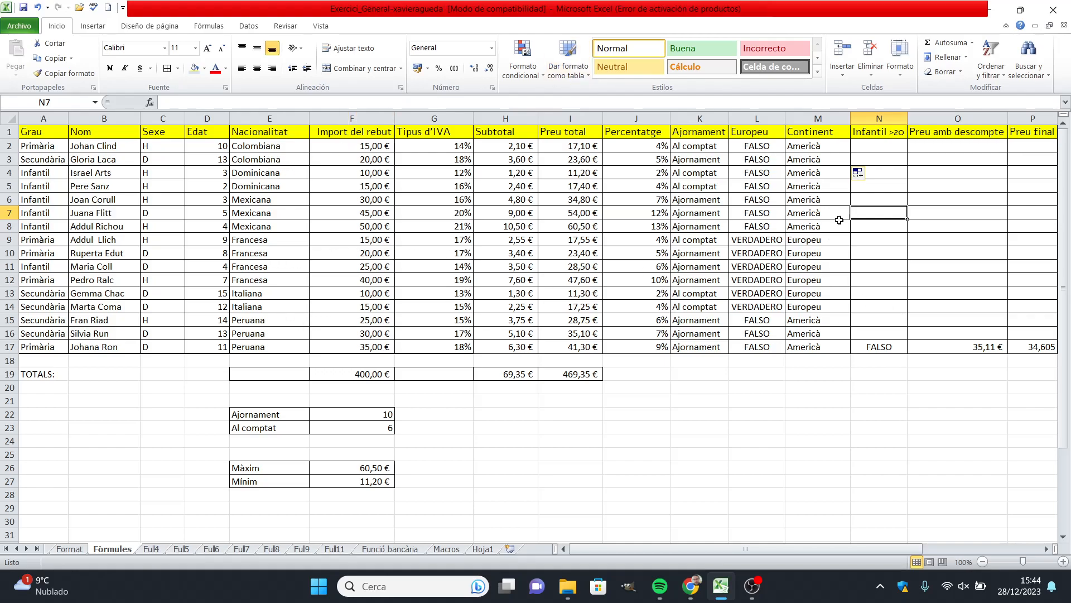
left_click(840, 397)
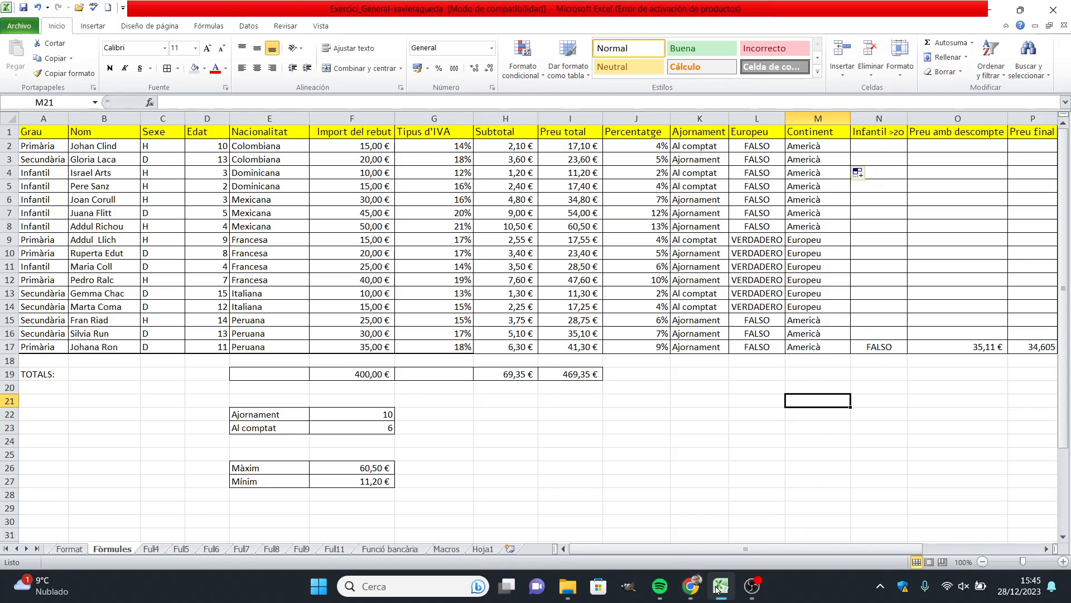
Check the Infantil >20 instructions in the Chrome PDF, return to Excel, and enter =I(A2="Infantil";I2>20) in N2
left_click(691, 585)
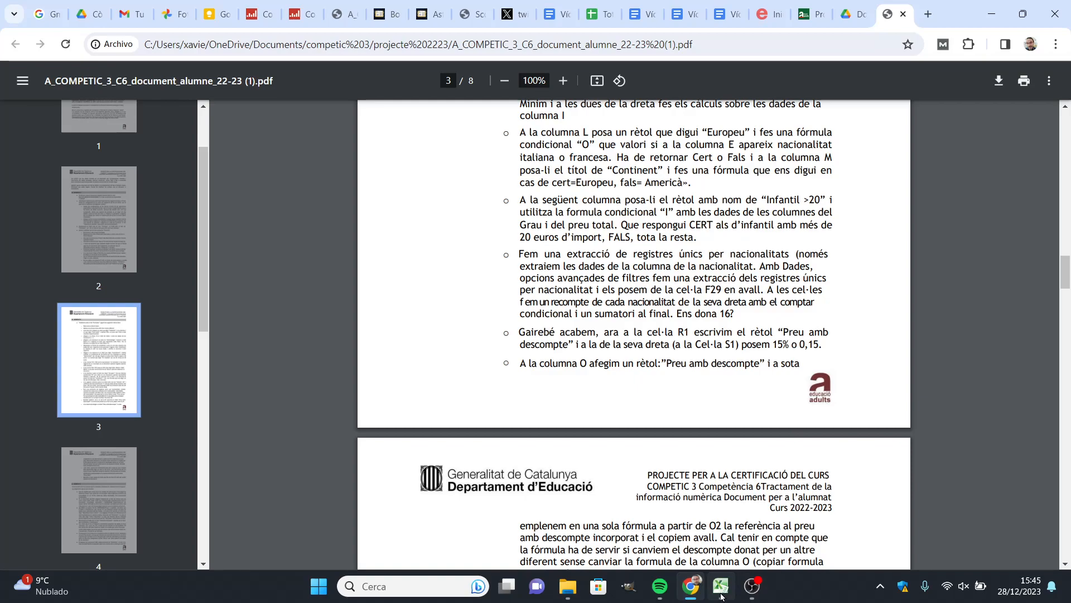
left_click(720, 585)
left_click(875, 143)
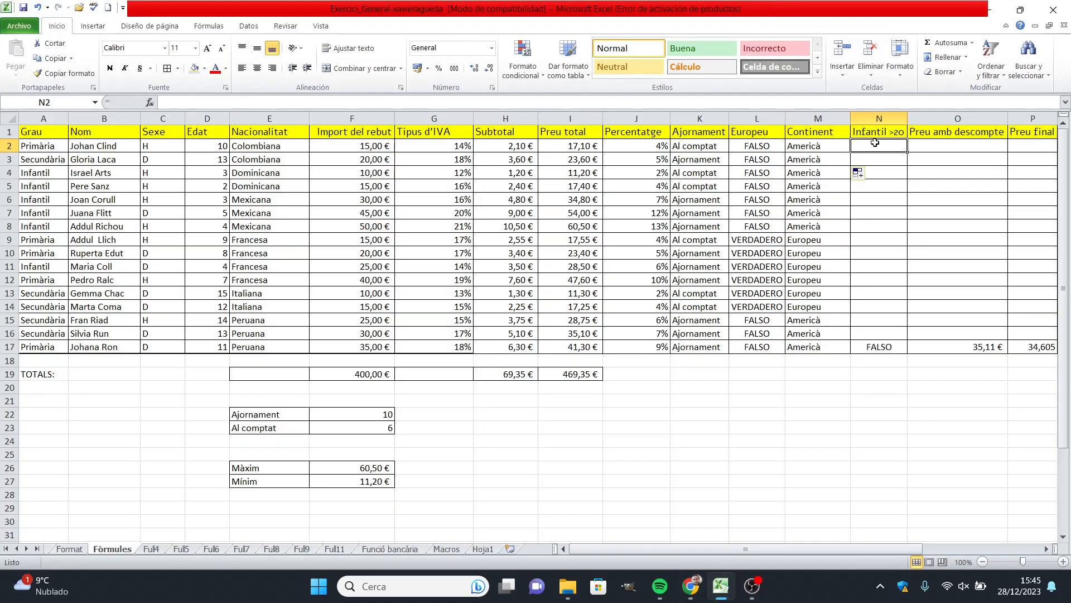
type("=")
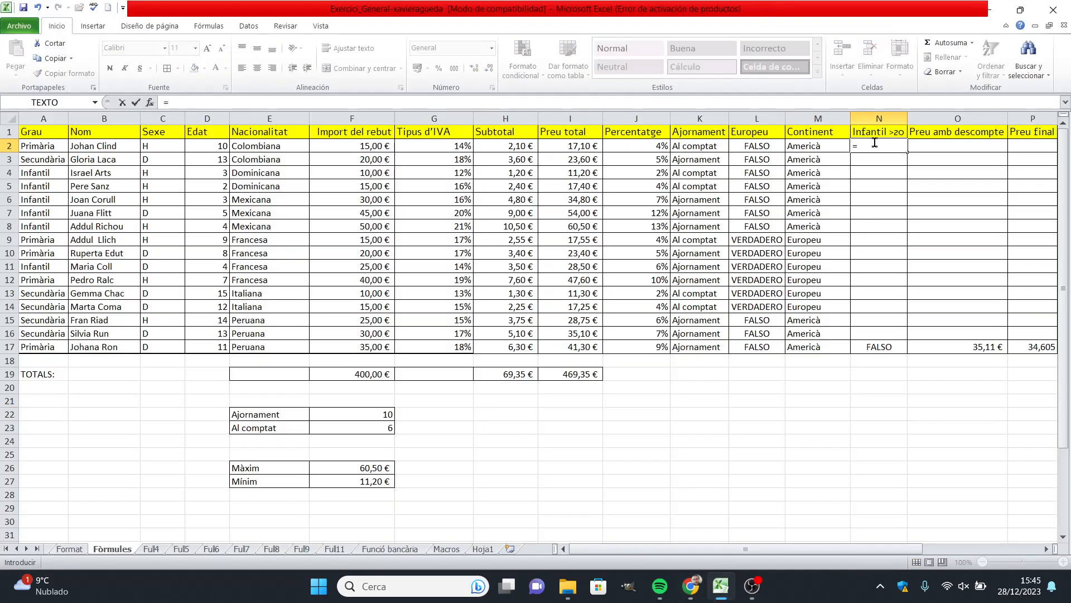
type("i")
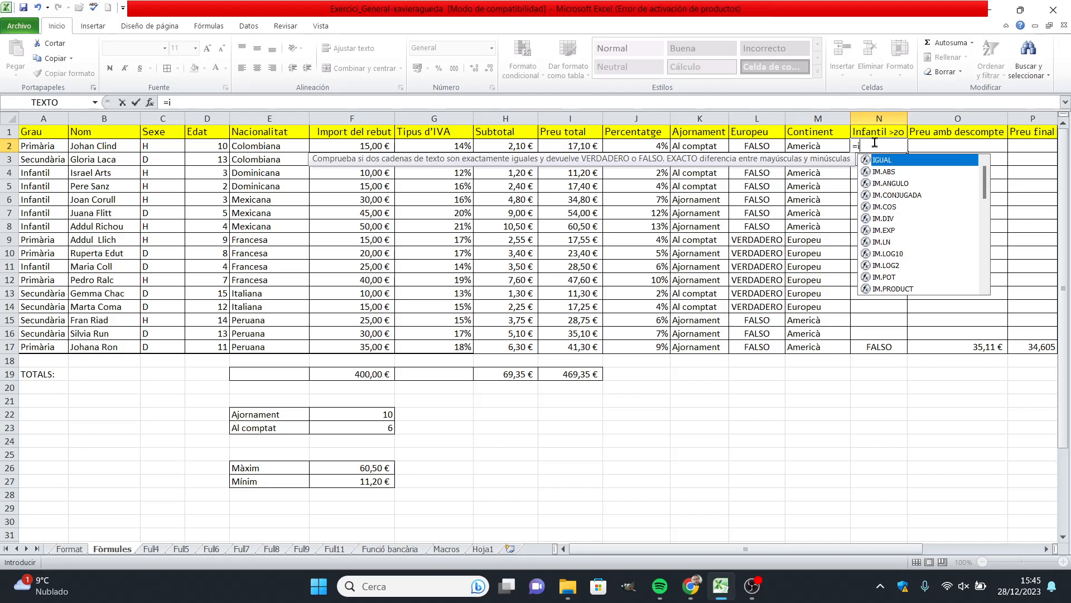
type("(")
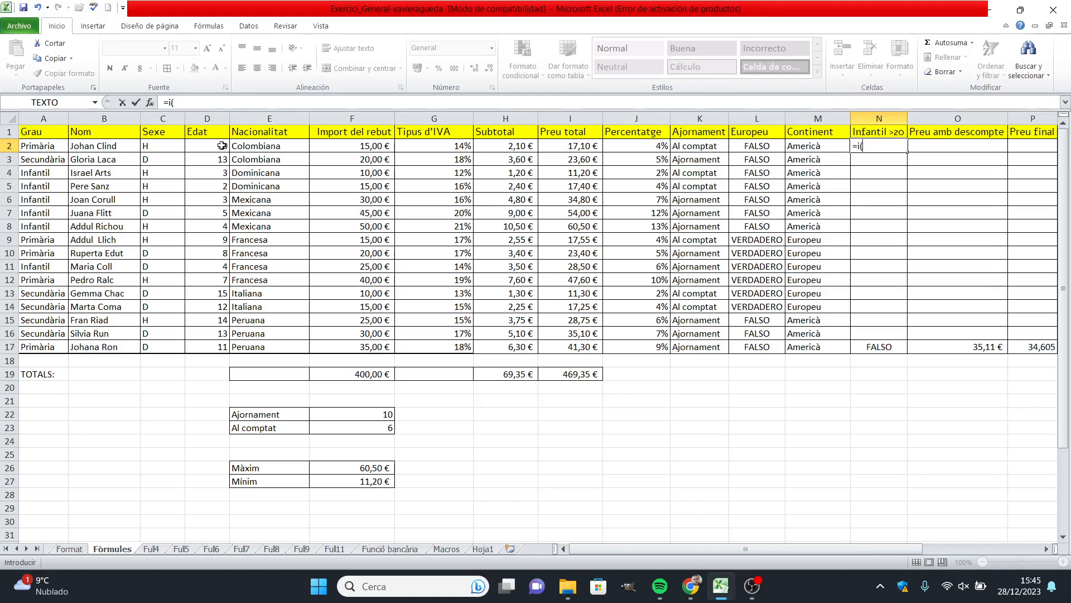
left_click(58, 148)
type("=\"Infantil")
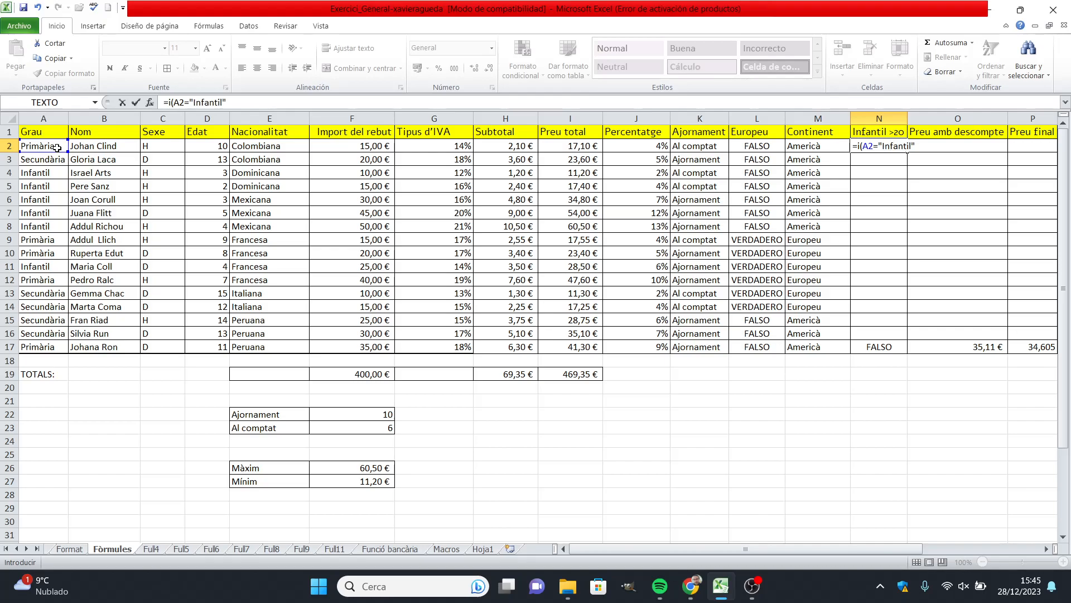
type("\";")
left_click(567, 148)
type(">20")
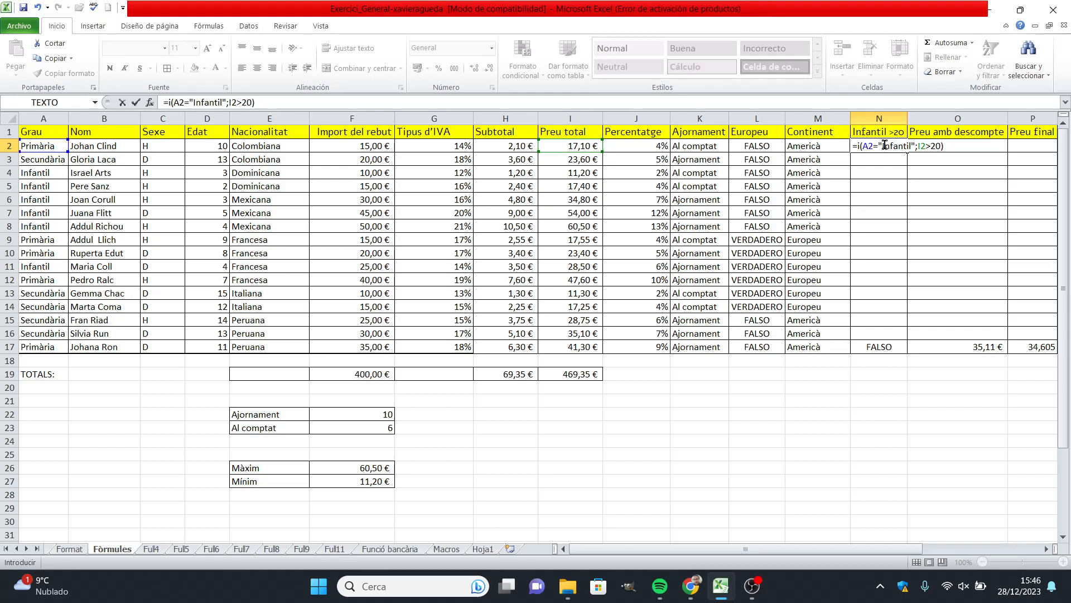
key("ctrl+Return")
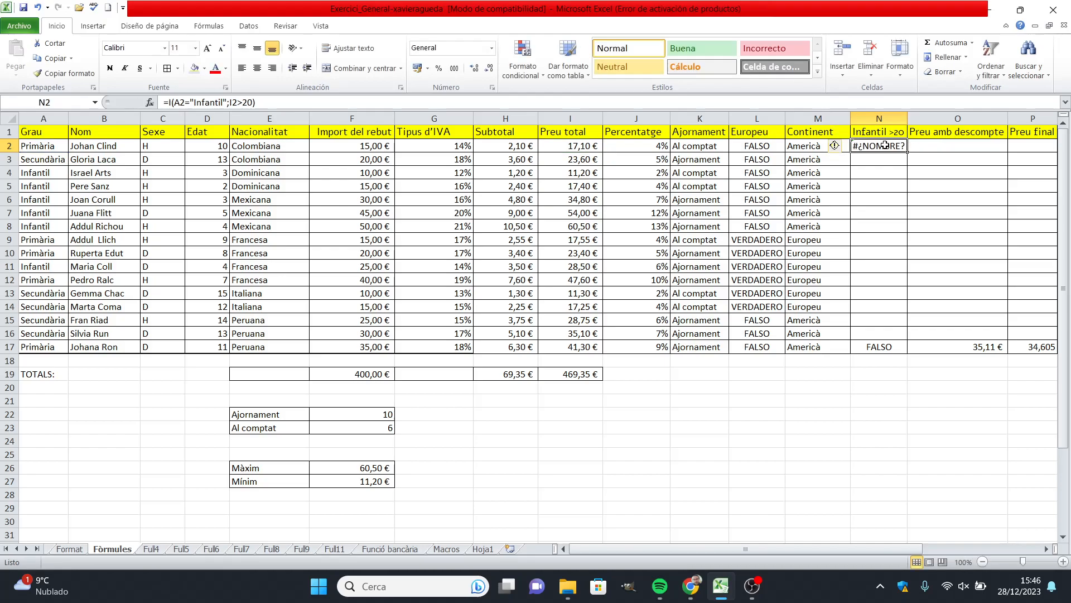
Correct the function name in the N2 formula so it reads =Y(A2="Infantil";I2>20)
left_click(257, 99)
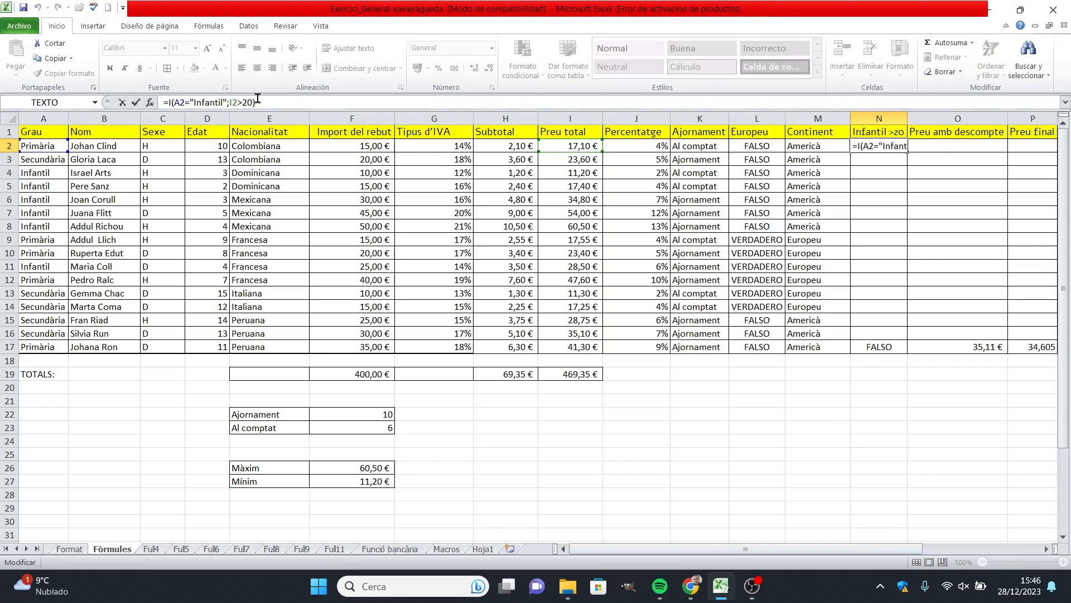
left_click(169, 102)
key("BackSpace")
type("Y")
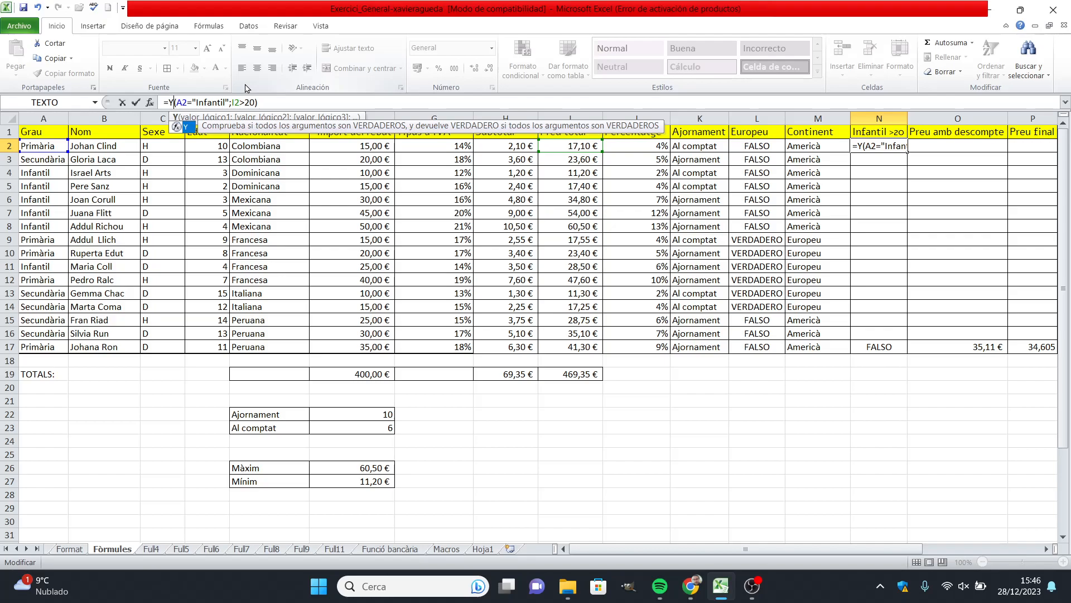
key("Return")
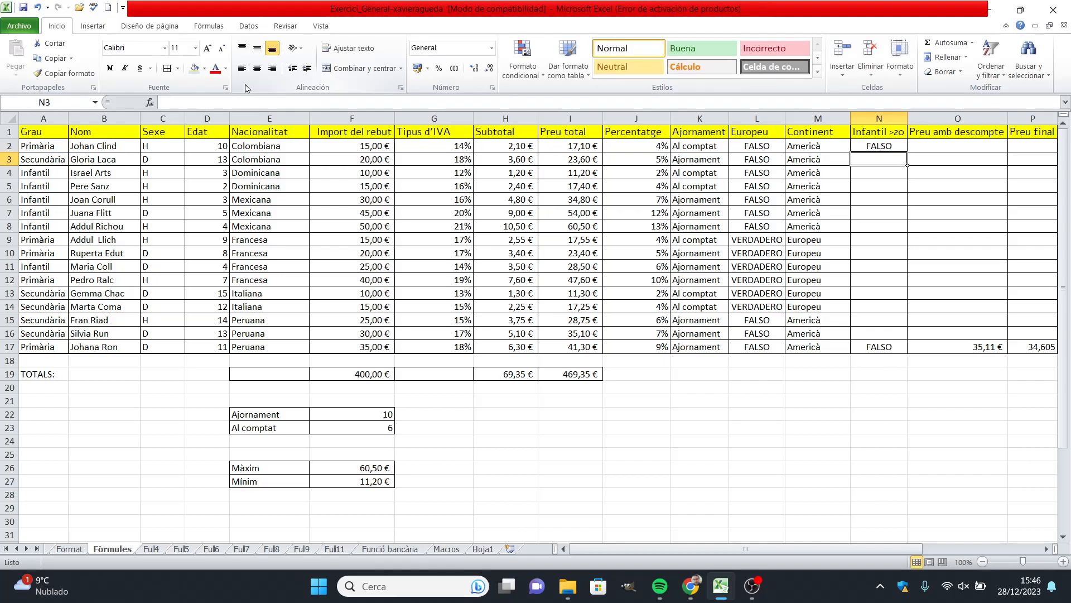
Copy the N2 formula down the Infantil >20 column through row 16
left_click(871, 146)
double_click(907, 152)
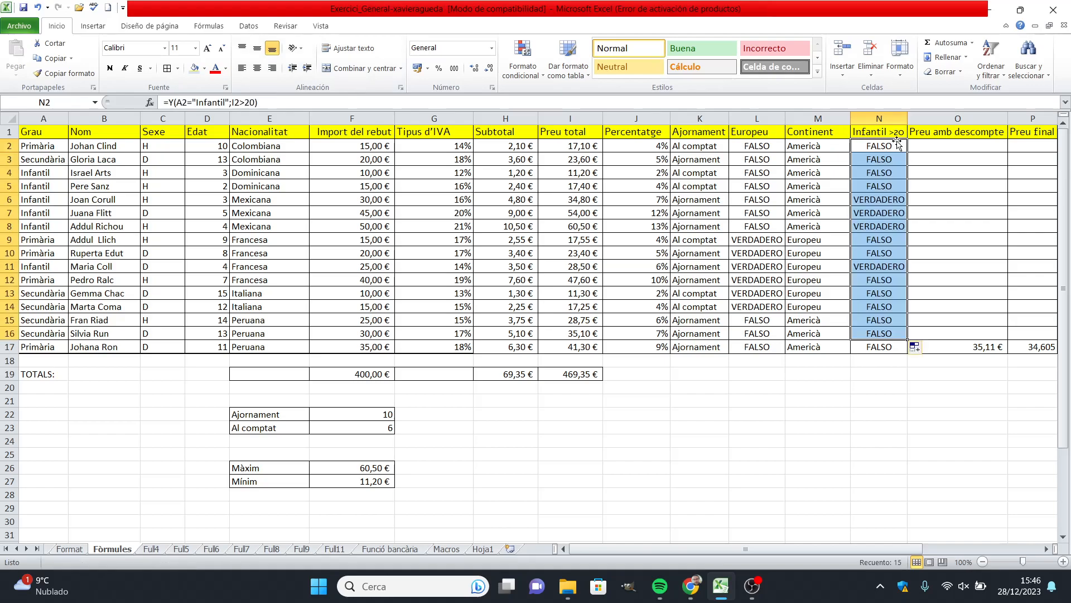
left_click(875, 462)
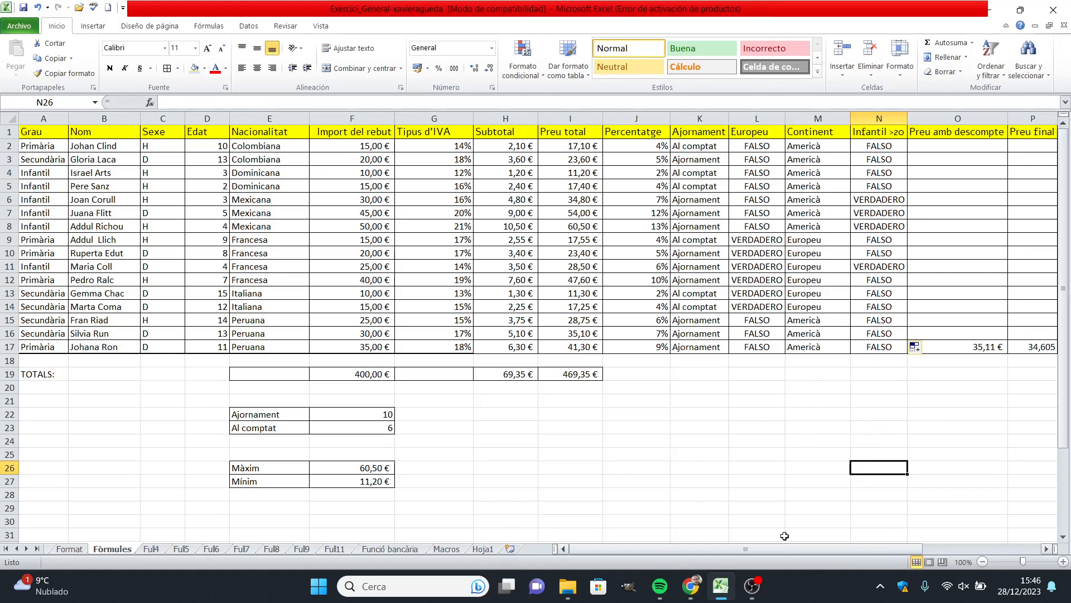
Read the instructions for extracting unique nationalities in the Chrome PDF and return to the Excel sheet
left_click(692, 592)
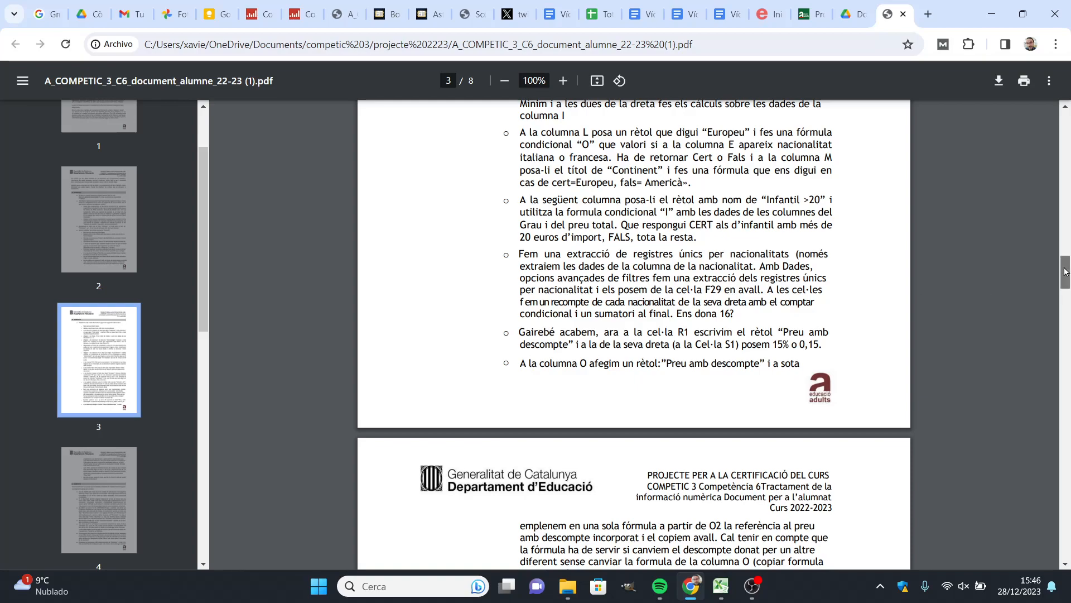
left_click_drag(1066, 273, 1066, 278)
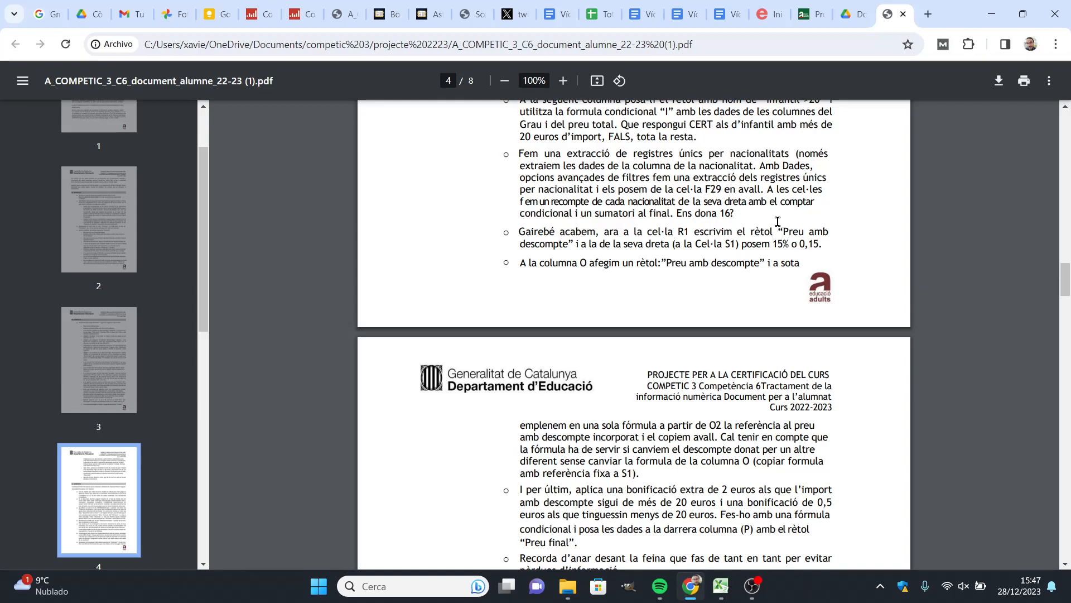
left_click(725, 593)
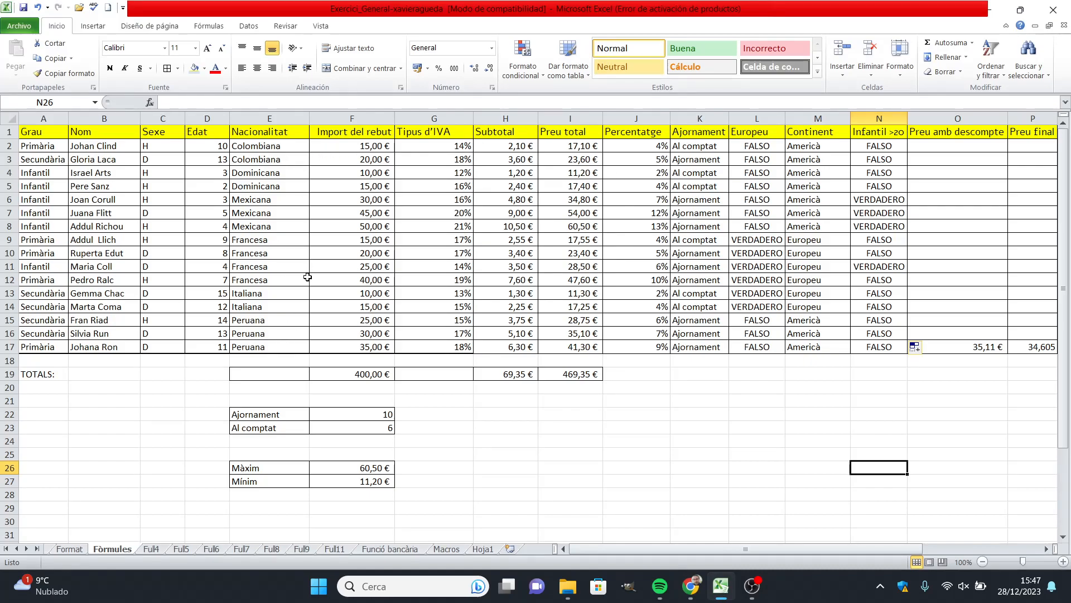
left_click(515, 416)
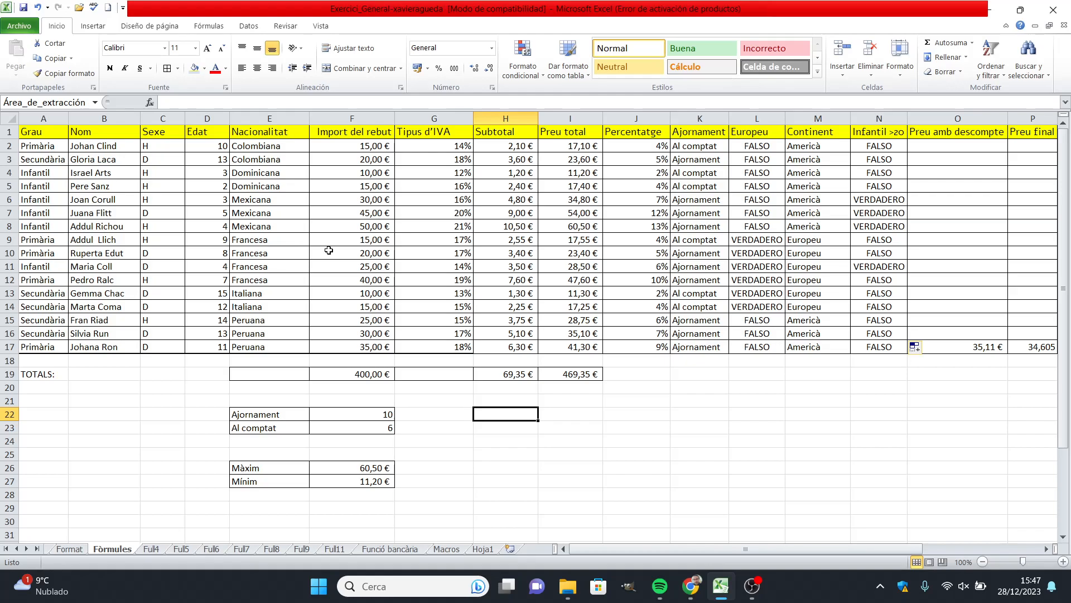
left_click(695, 587)
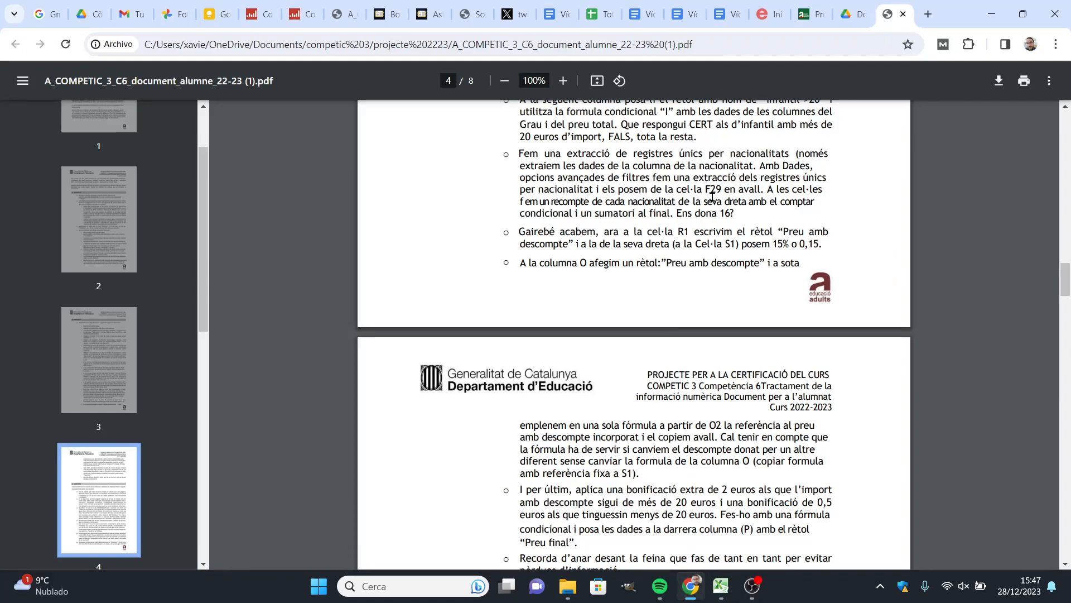
left_click(721, 591)
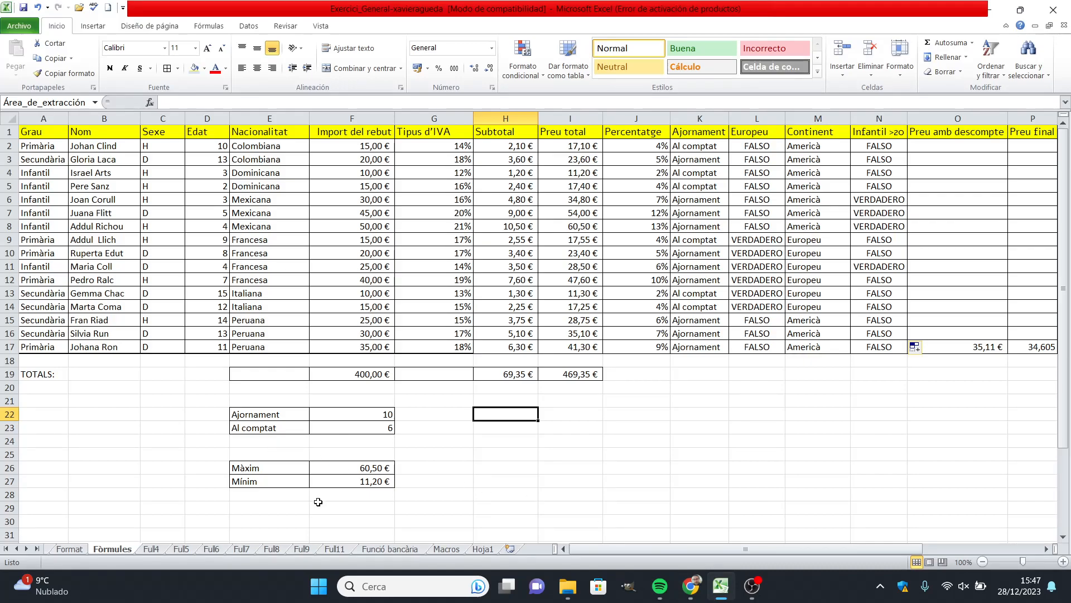
Set up an advanced filter that copies to another location, with E2:E17 as the list range
left_click(353, 511)
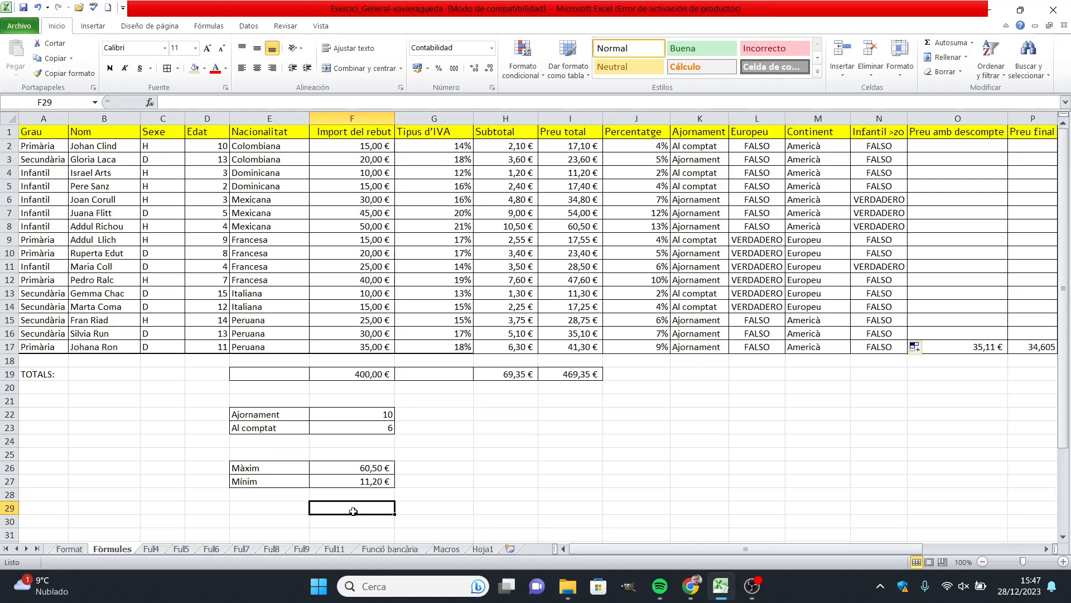
left_click(248, 27)
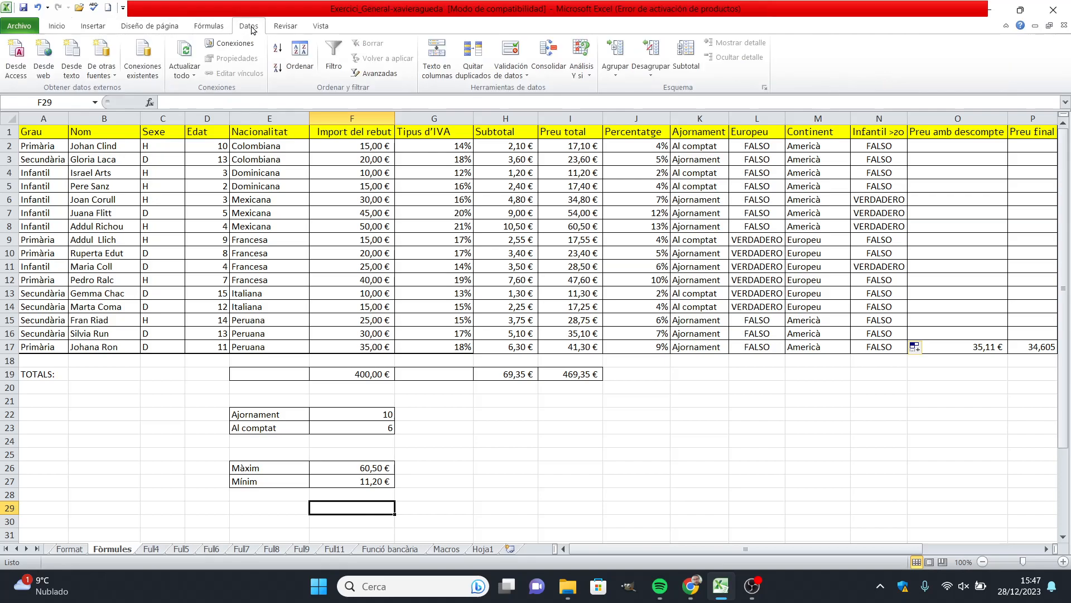
left_click(371, 74)
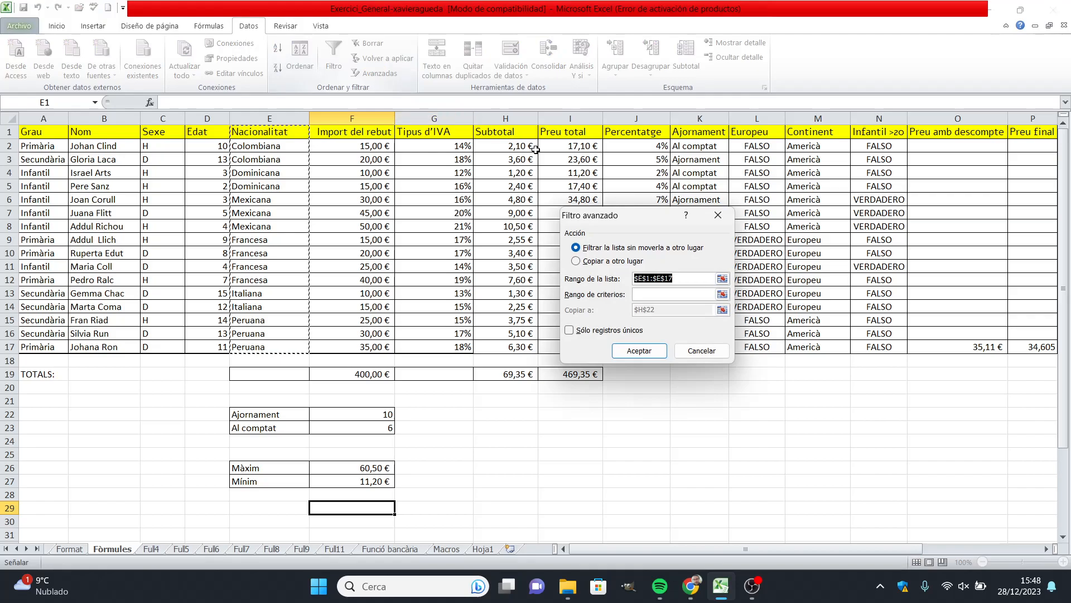
left_click(576, 262)
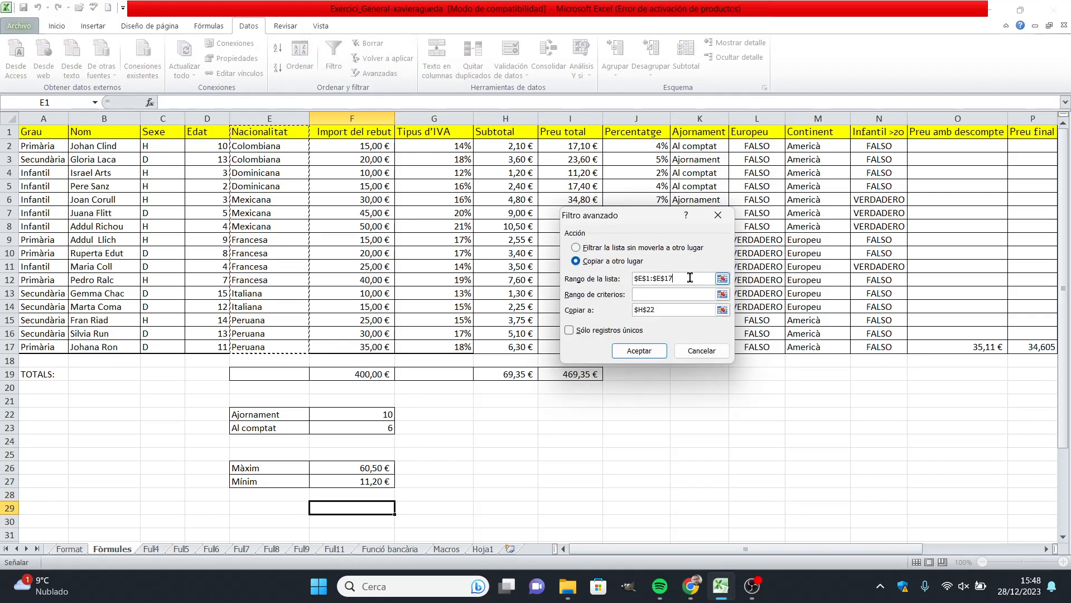
left_click(722, 279)
left_click_drag(255, 145, 255, 346)
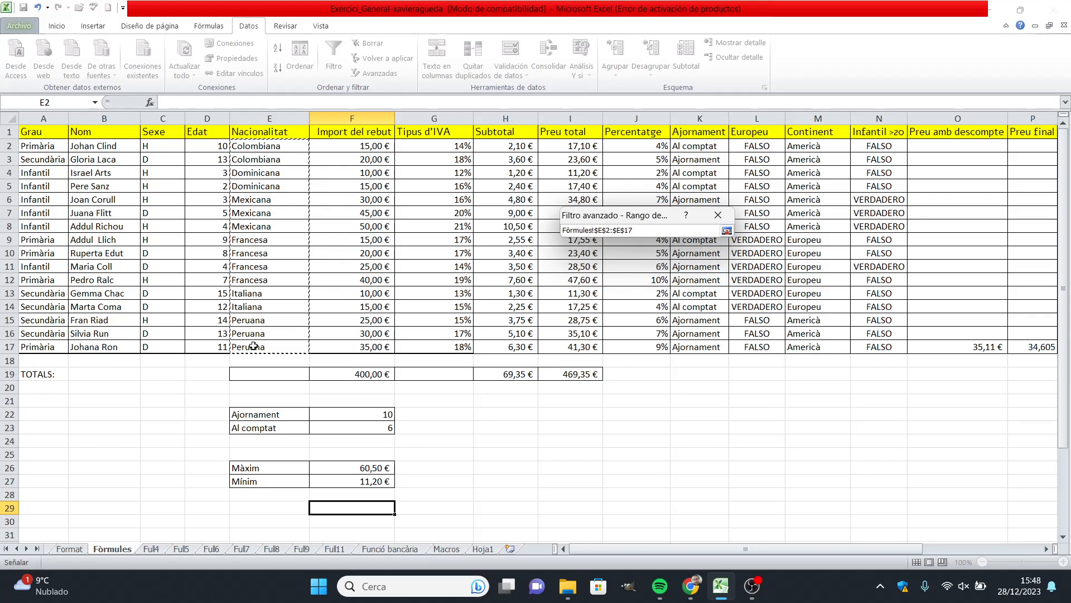
left_click(727, 230)
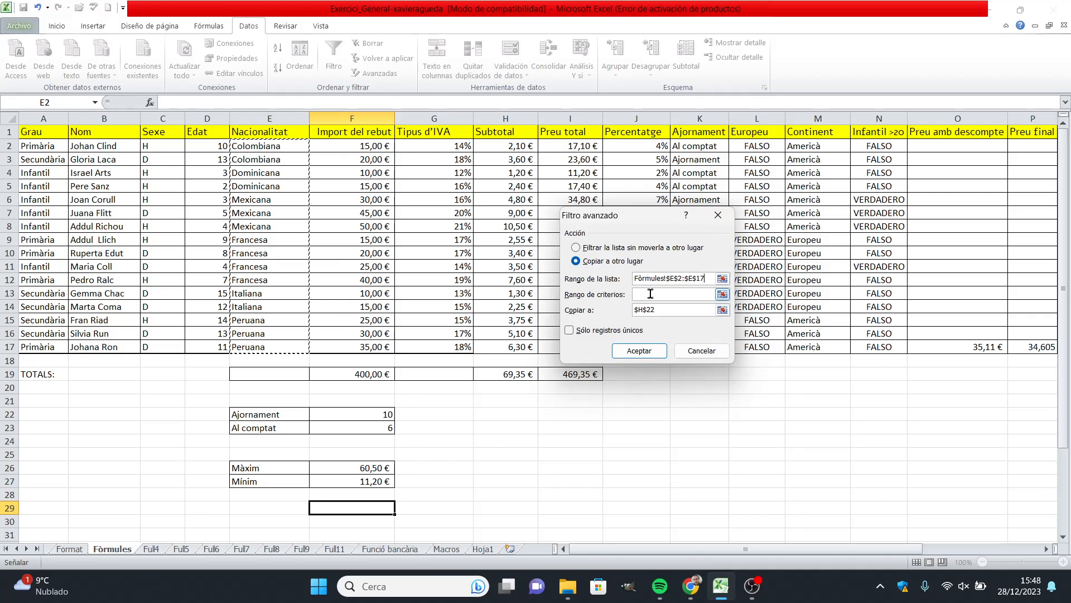
Set the filter's copy destination to F29, restrict it to unique records, and run the extraction
left_click(722, 309)
left_click(368, 508)
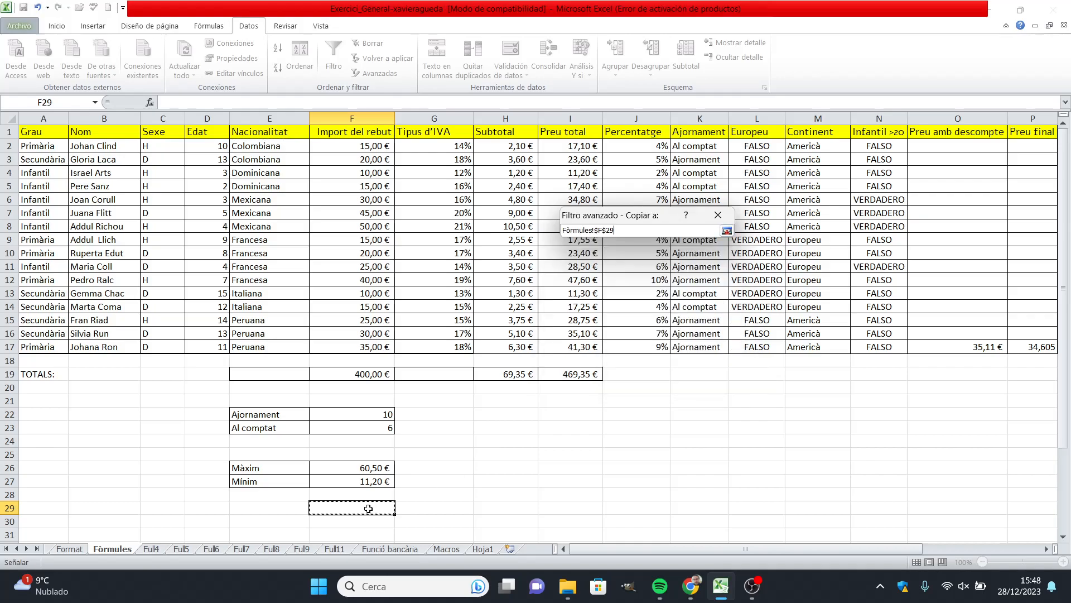
left_click(726, 230)
left_click(569, 330)
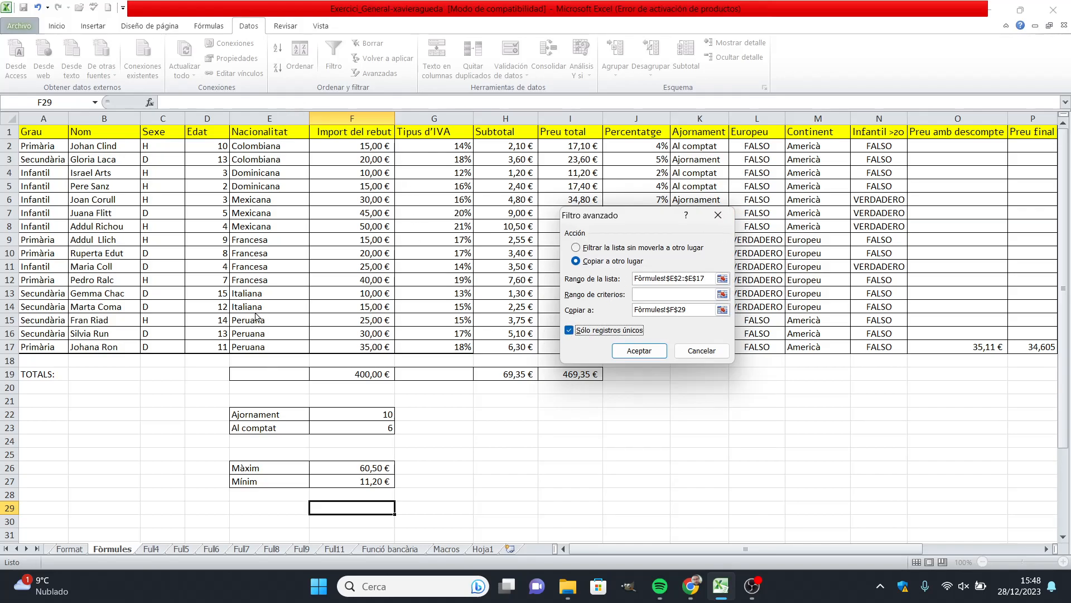
left_click(646, 352)
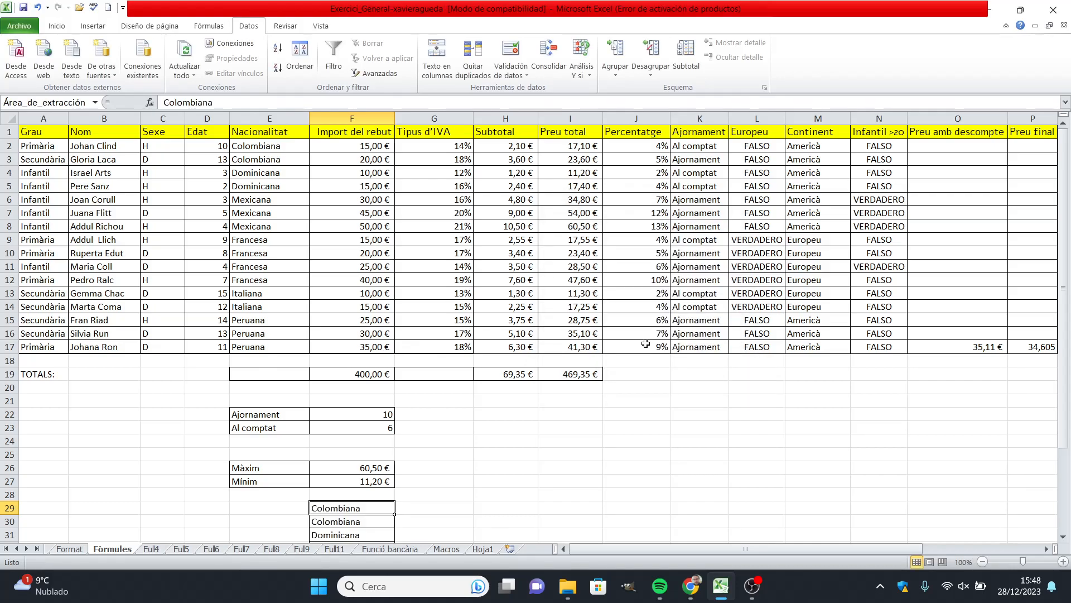
Try to undo the nationality extraction, and return to the Fórmules sheet
left_click_drag(1062, 404, 1067, 452)
key("ctrl+z")
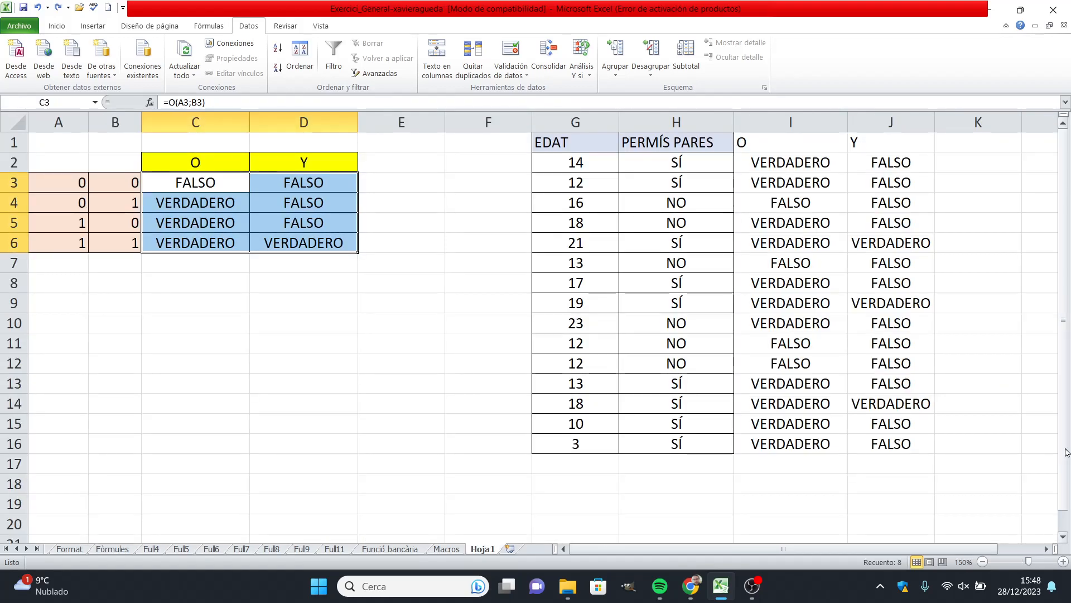
left_click(112, 549)
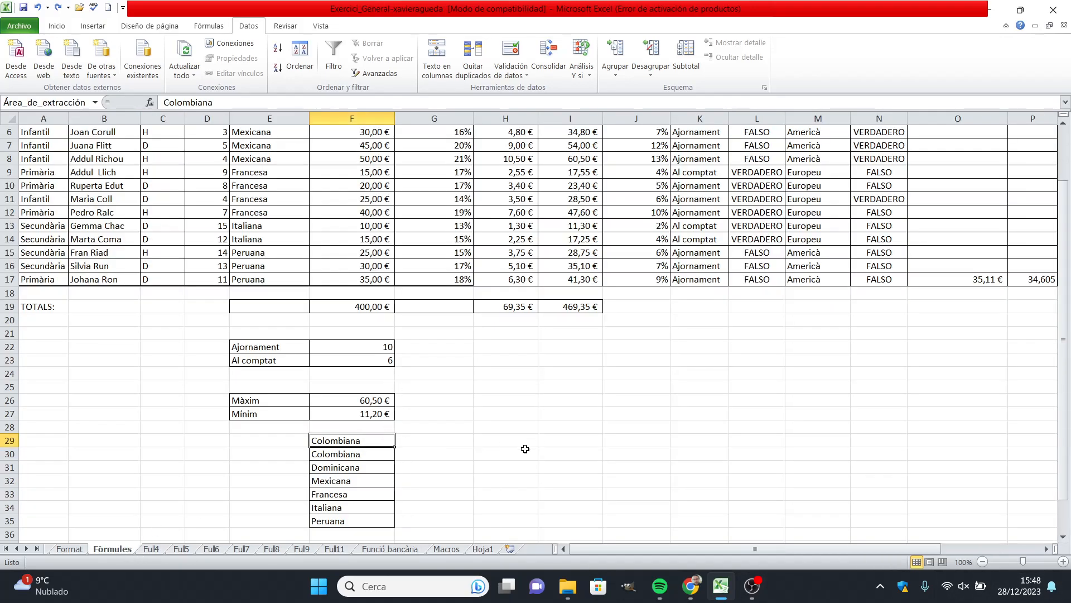
Clear all contents and formatting from the extracted nationality list in F29:F35
left_click(475, 456)
left_click_drag(352, 441, 360, 520)
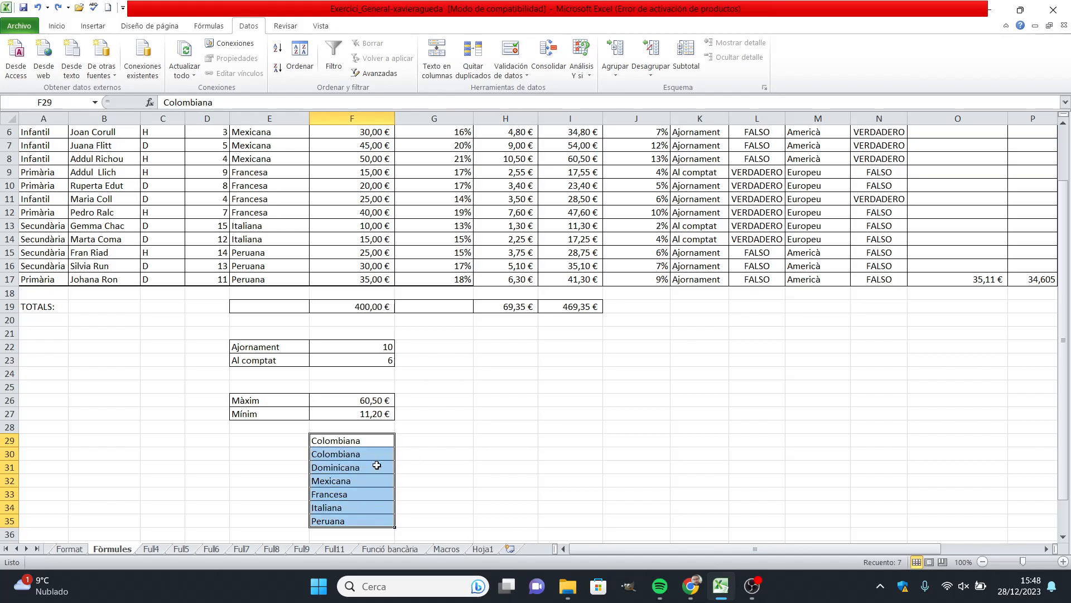
left_click(56, 25)
left_click(943, 72)
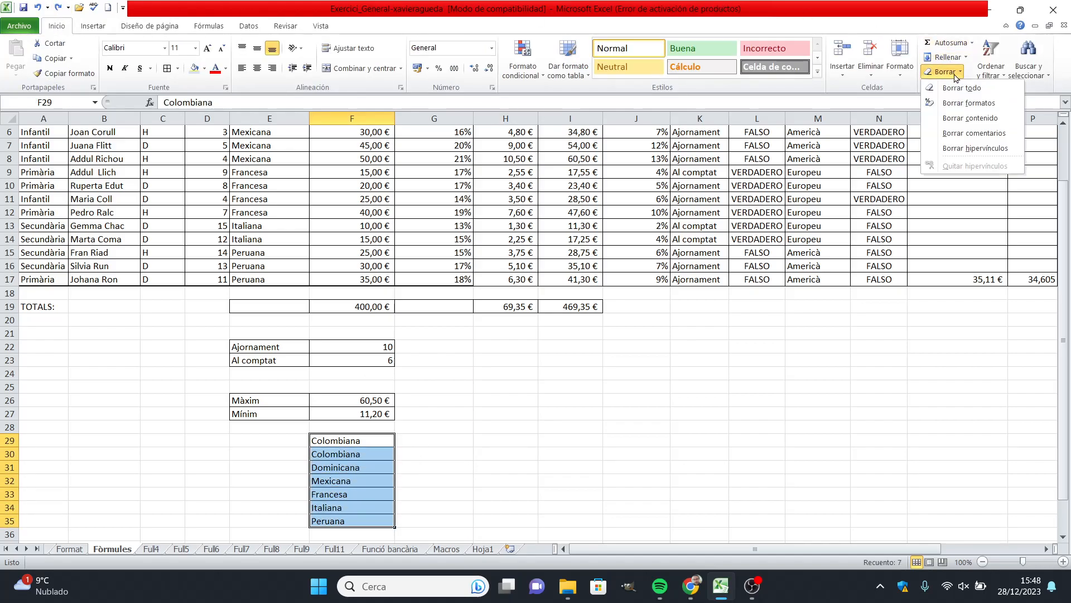
left_click(951, 88)
left_click_drag(1066, 243, 1065, 183)
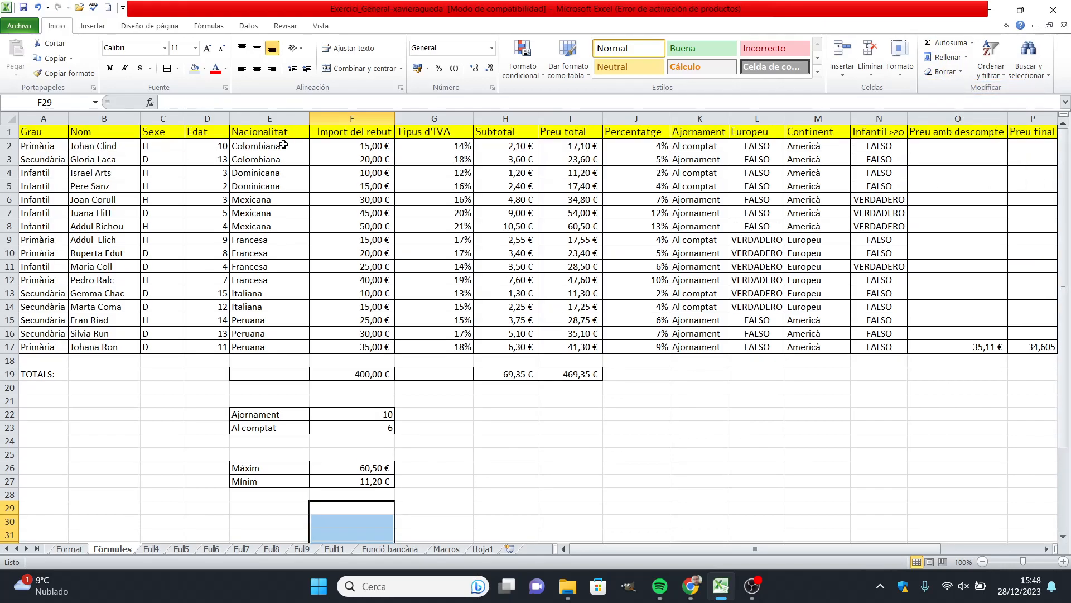
Set up an advanced filter from cell F29 with E1:E17, including the Nacionalitat heading, as the list range
left_click(485, 502)
left_click(347, 508)
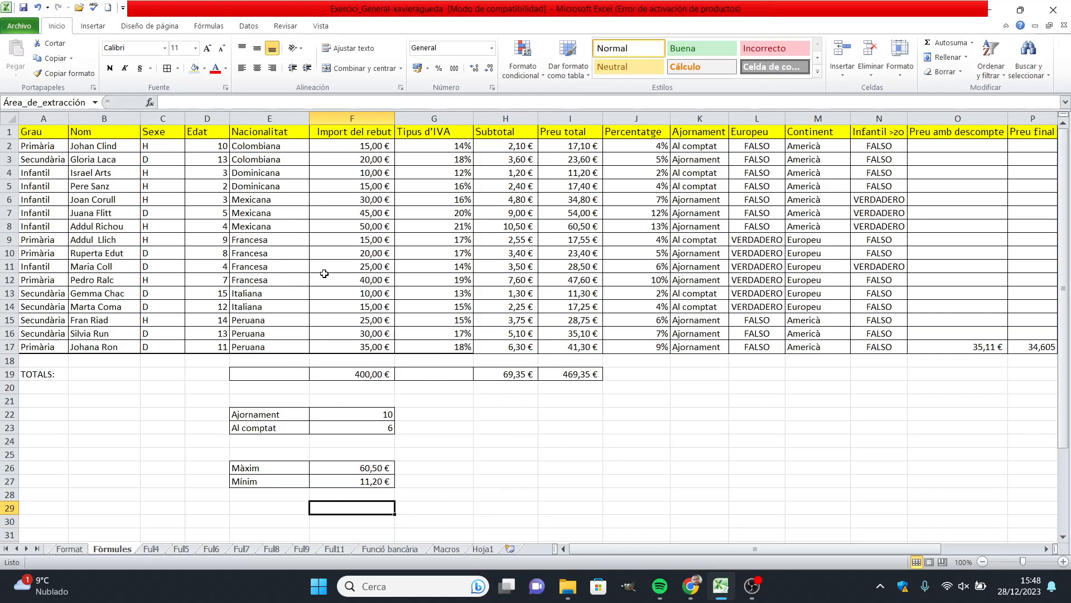
left_click(253, 26)
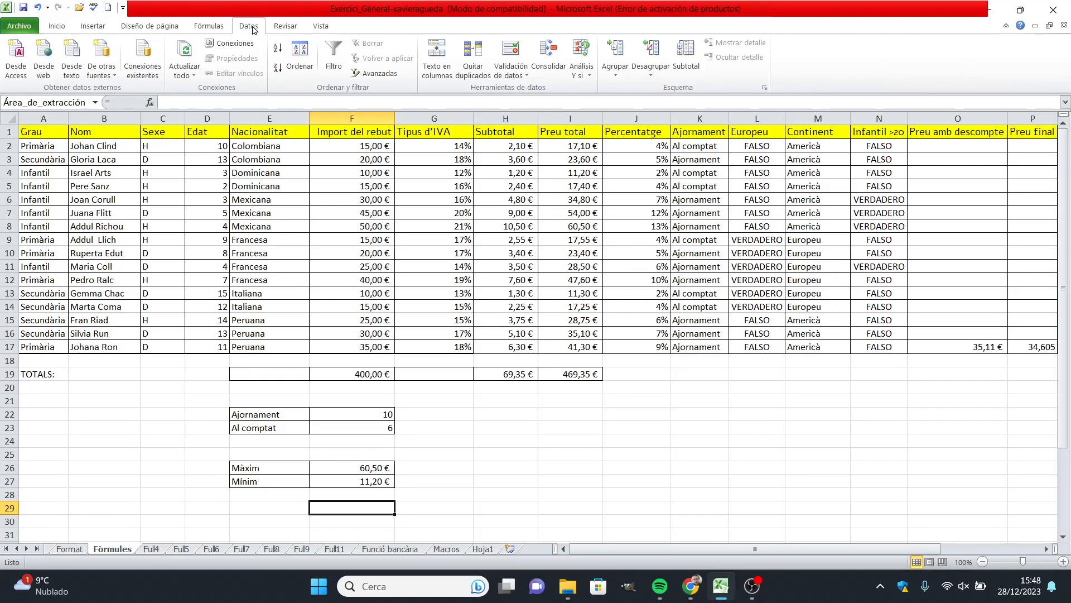
left_click(379, 74)
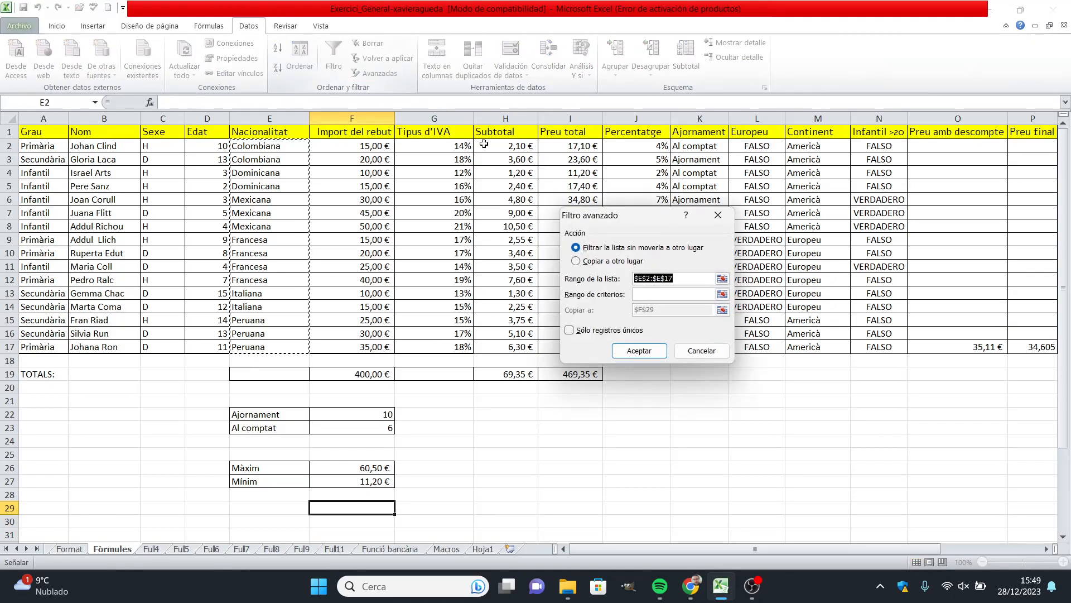
left_click(722, 278)
left_click_drag(257, 130, 276, 347)
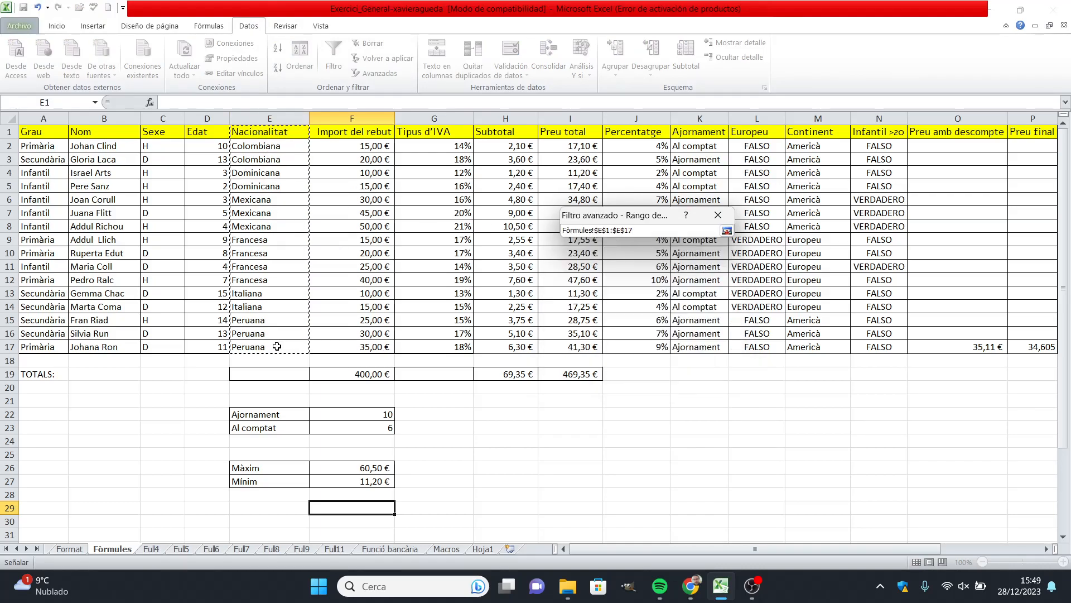
left_click(726, 230)
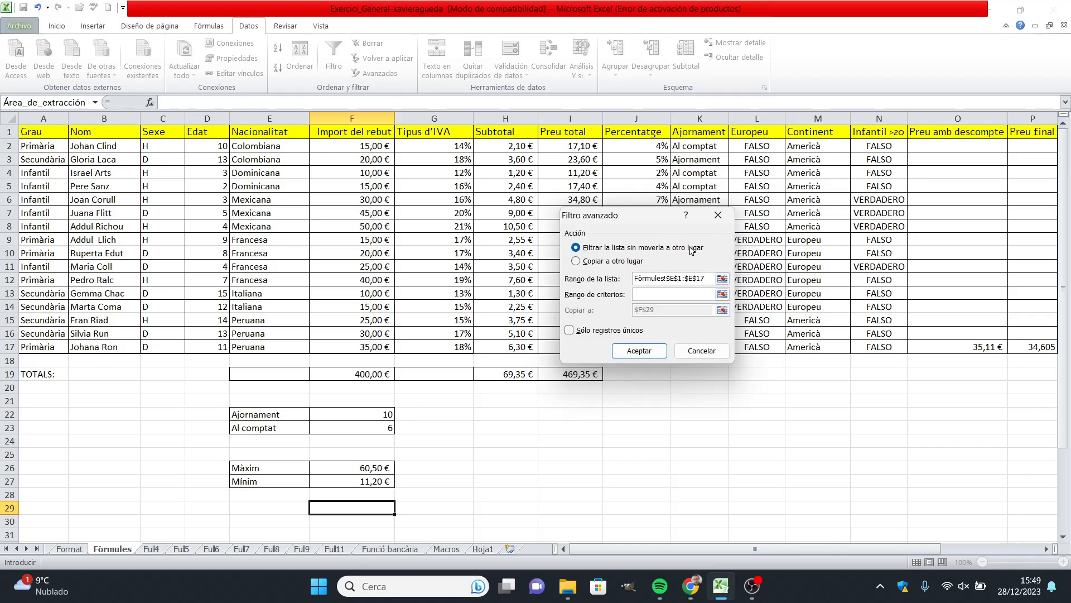
Restrict the filter to unique records, copy the results to F29, and run the extraction
left_click(570, 330)
left_click(576, 261)
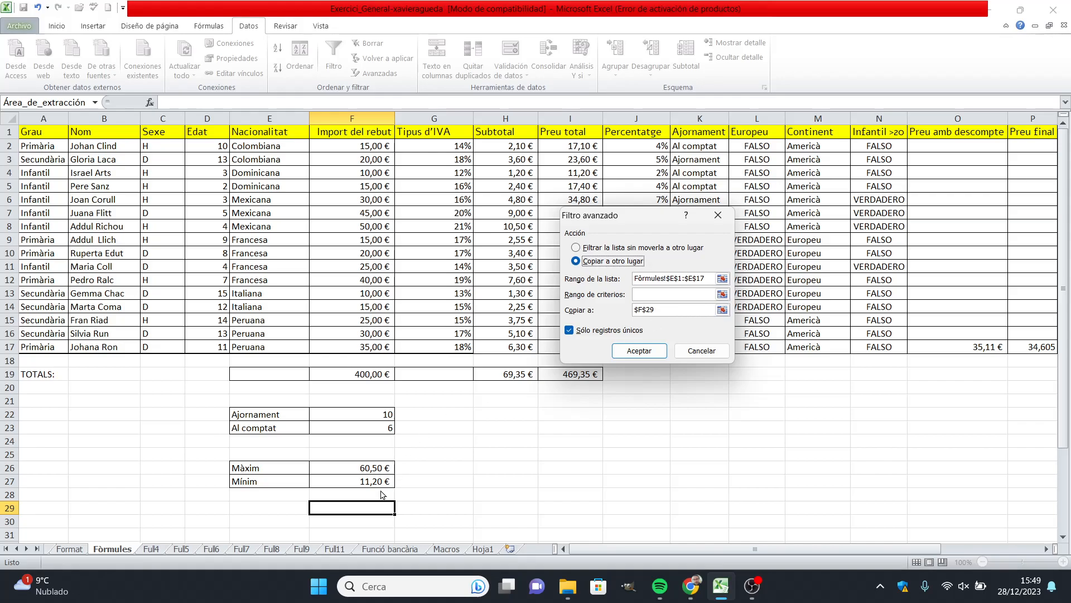
left_click(655, 353)
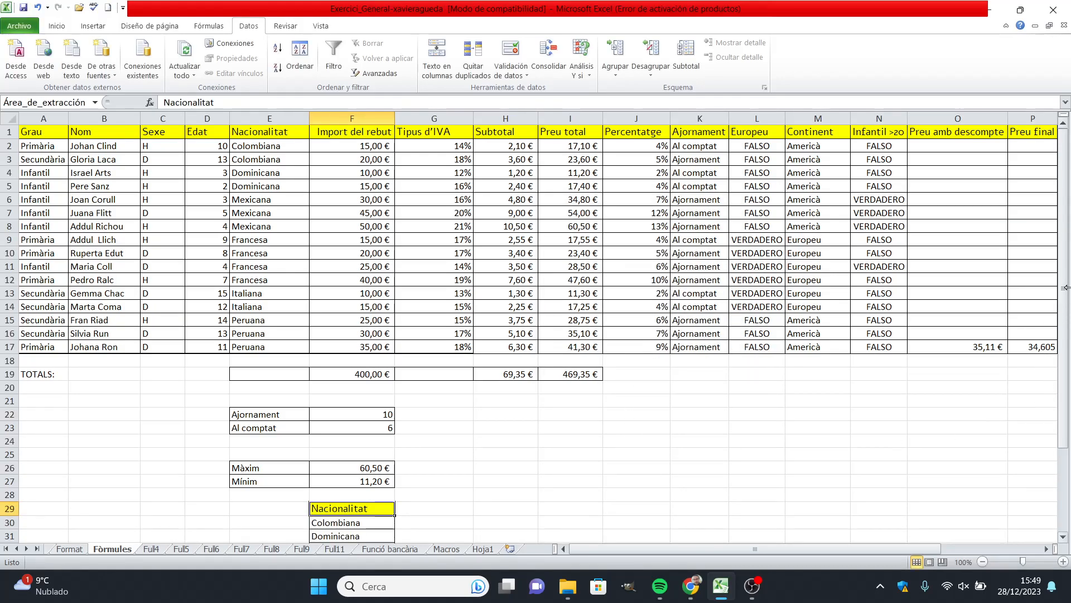
Start a CONTAR.SI formula in G30, beside Colombiana, with the nationality cells E2:E17 as its range
left_click_drag(1064, 285, 1064, 359)
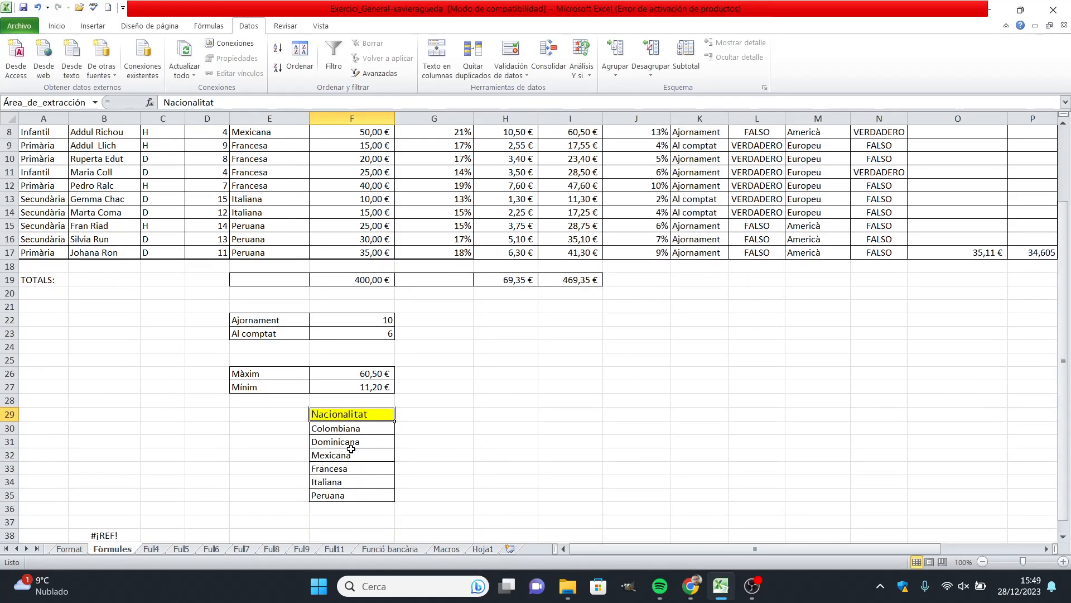
left_click(430, 426)
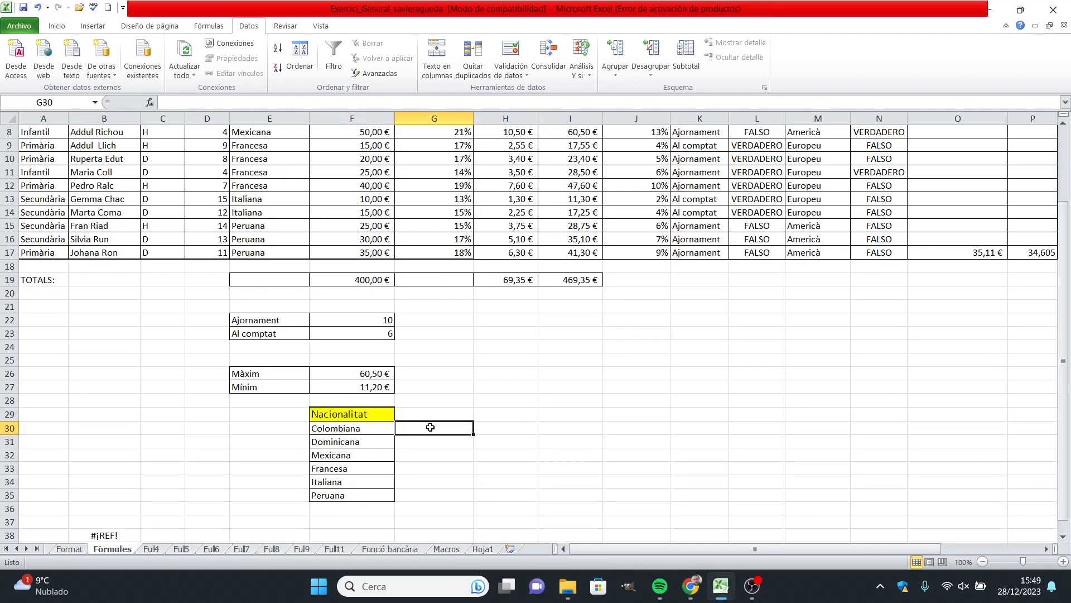
type("=")
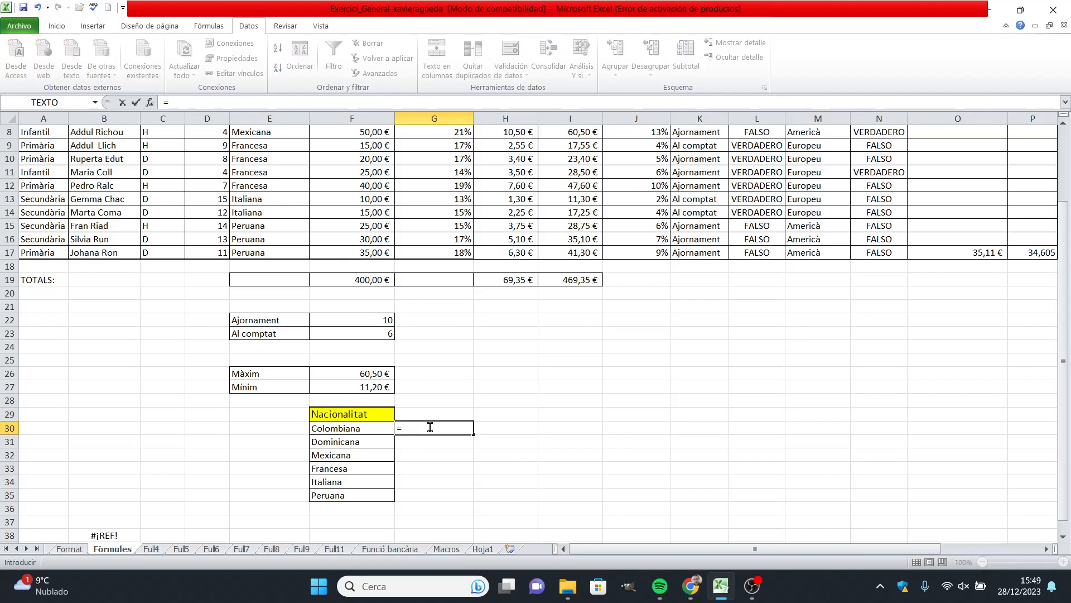
type("cont")
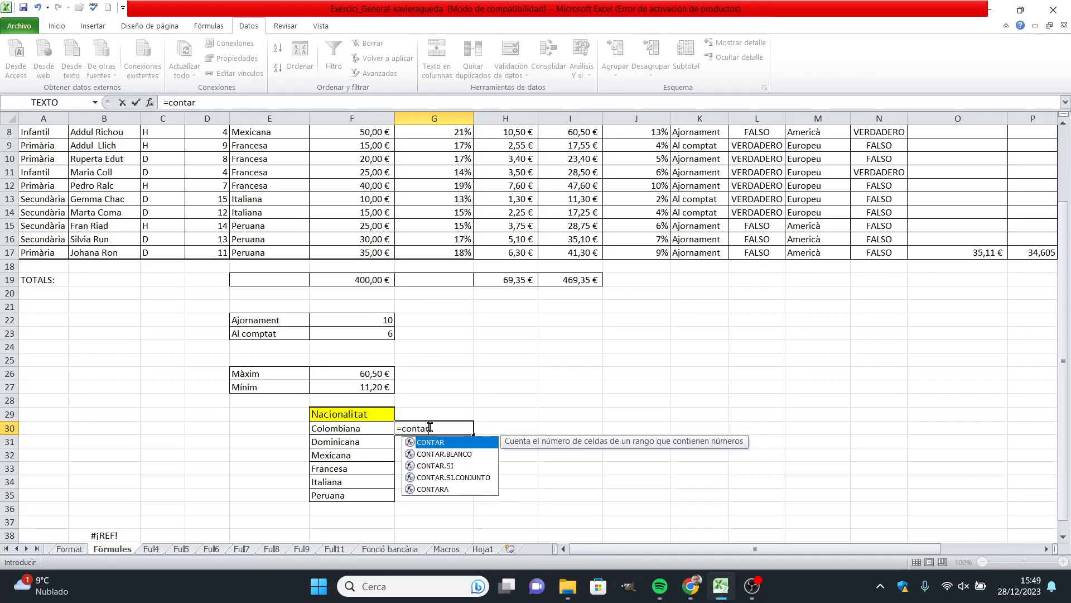
type("ar")
double_click(431, 465)
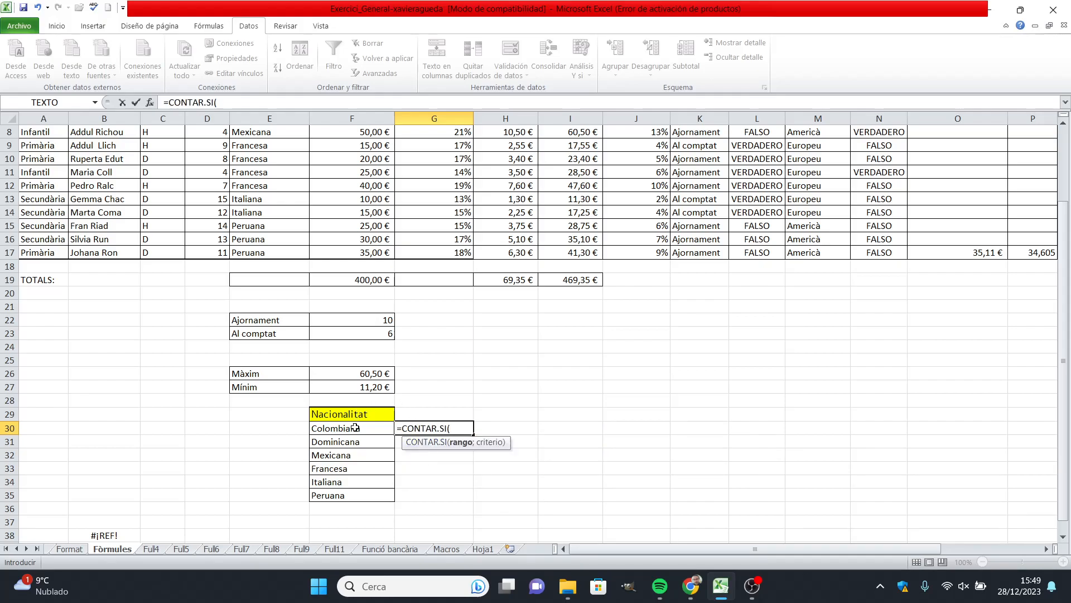
left_click(262, 252)
left_click_drag(263, 225, 275, 151)
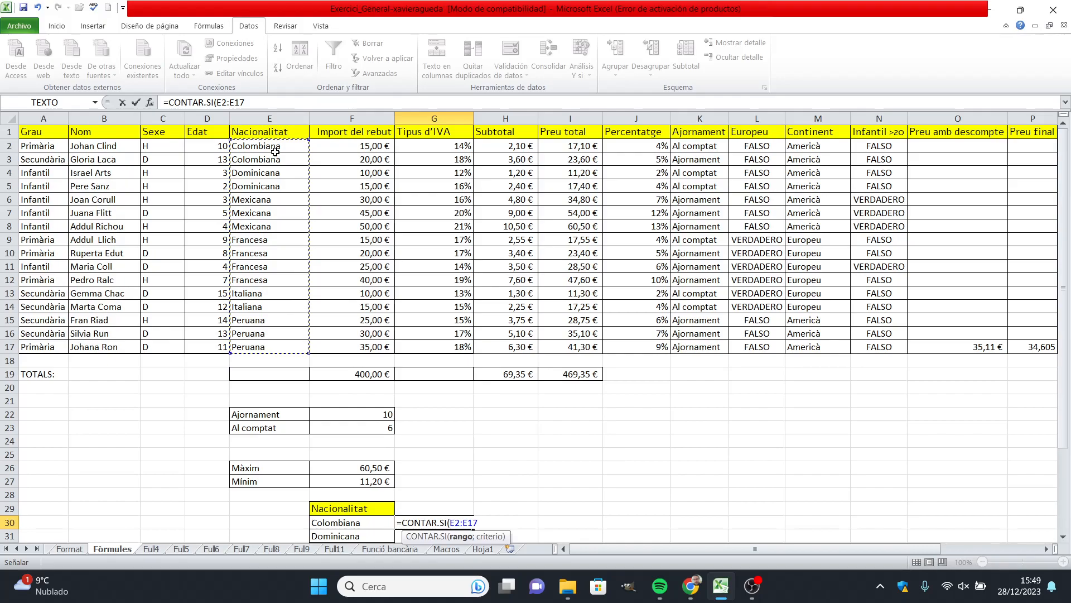
Make the counting range in the G30 formula an absolute reference, $E$2:$E$17
type(";")
left_click(454, 523)
type("4")
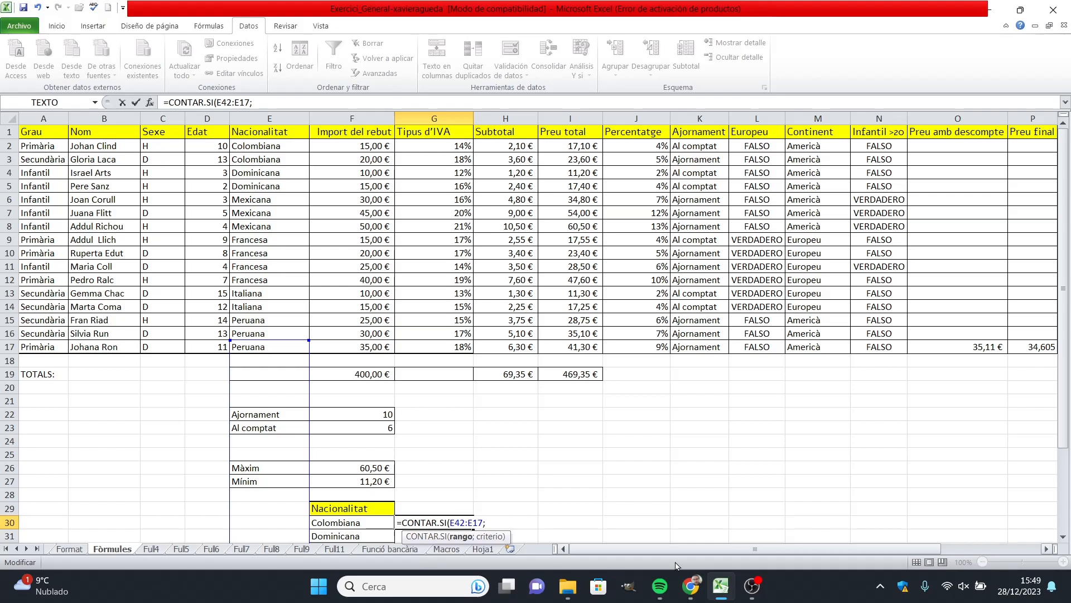
key("F4")
left_click(490, 522)
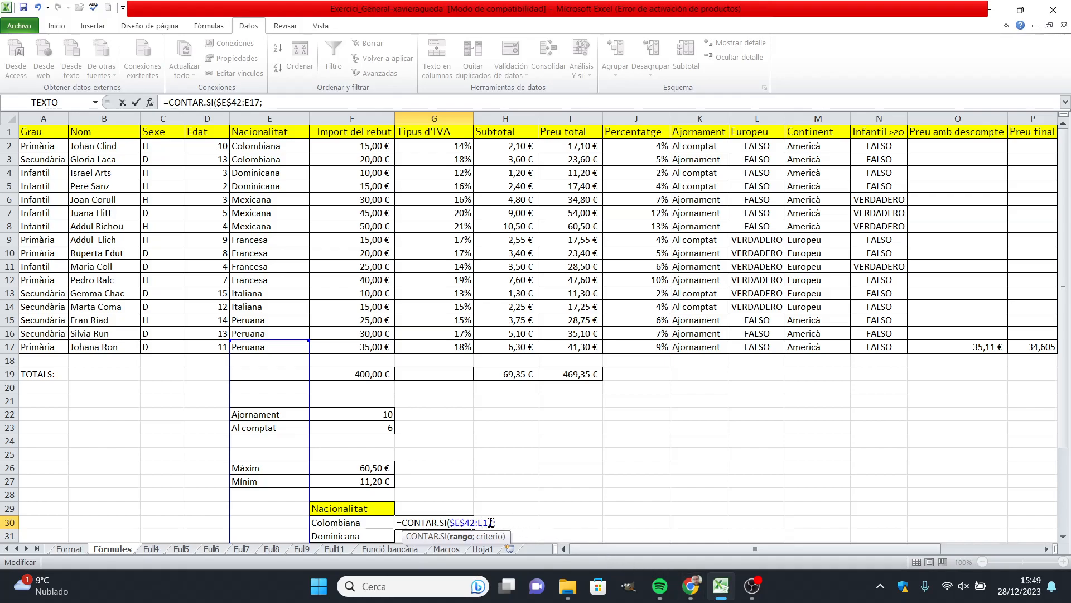
key("F4")
left_click(511, 520)
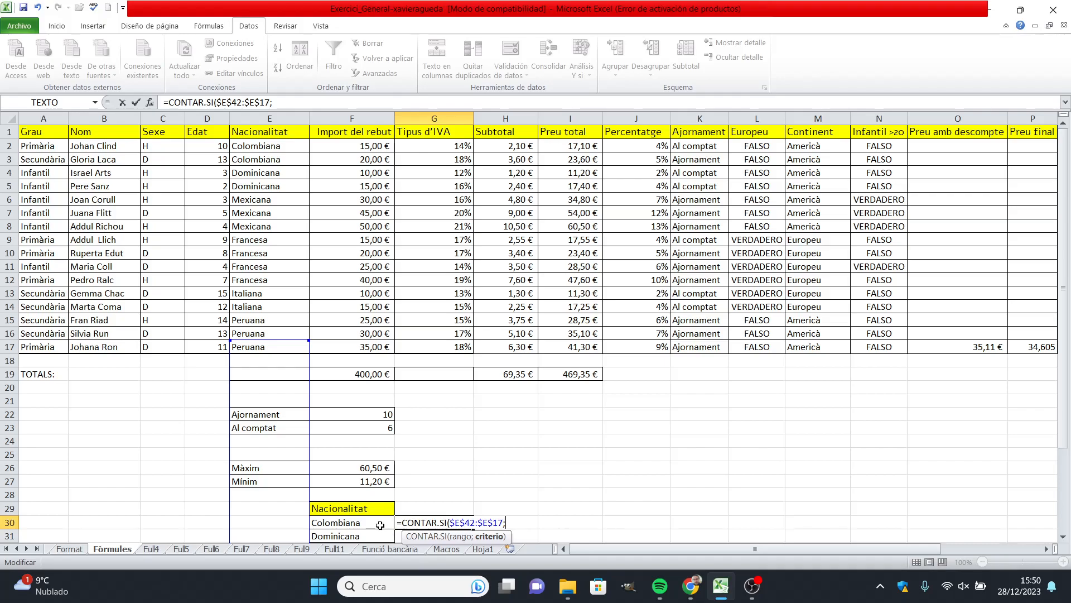
left_click(470, 521)
key("BackSpace")
key("BackSpace")
type("2")
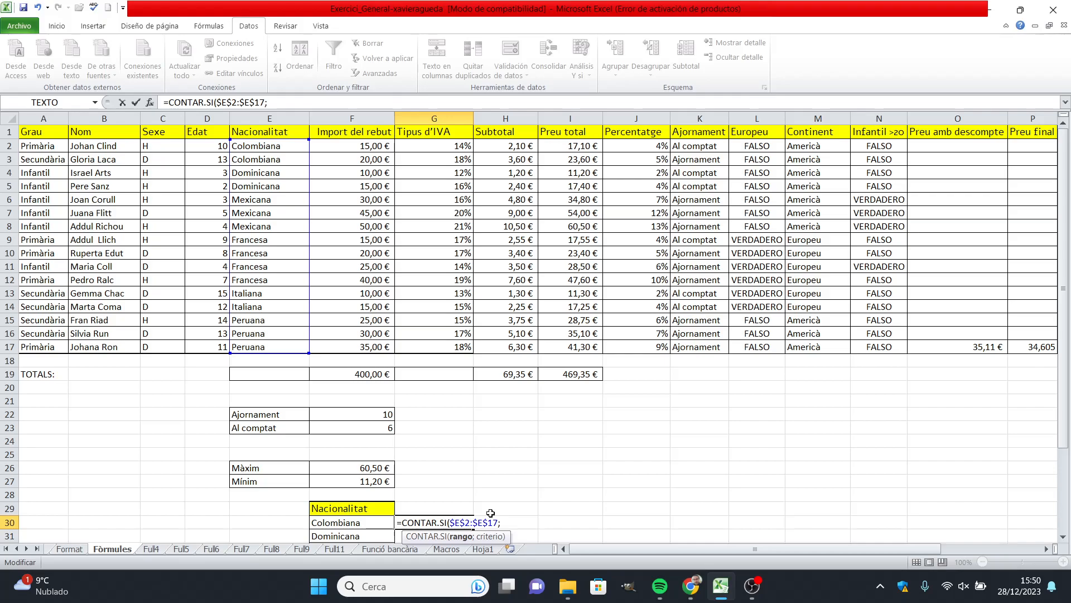
Use F30 as the counting criterion and complete the formula as =CONTAR.SI($E$2:$E$17;F30)
left_click(514, 523)
left_click(369, 521)
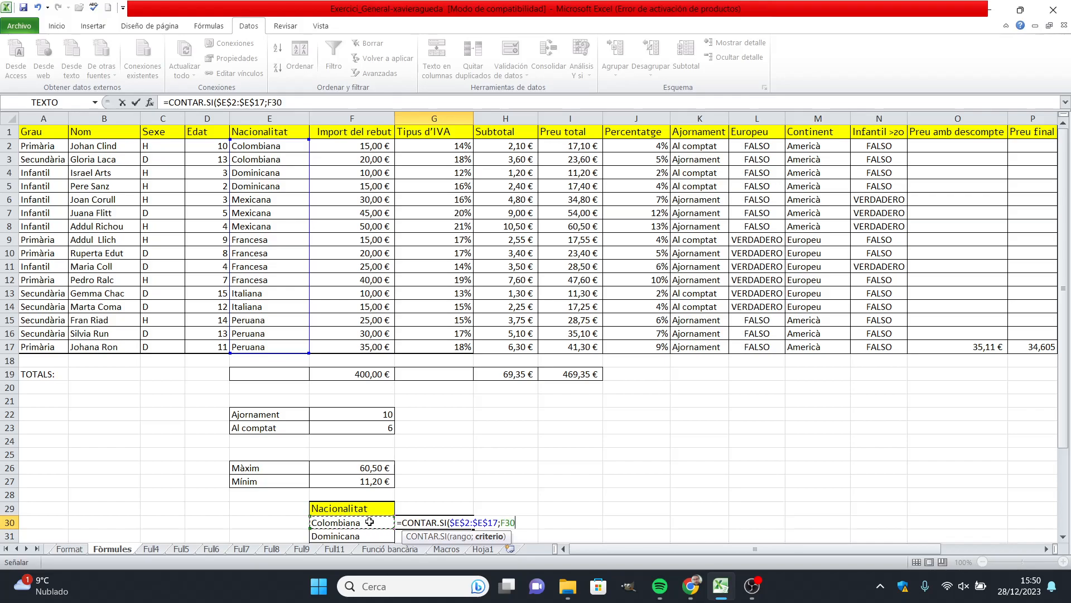
type(")")
key("Return")
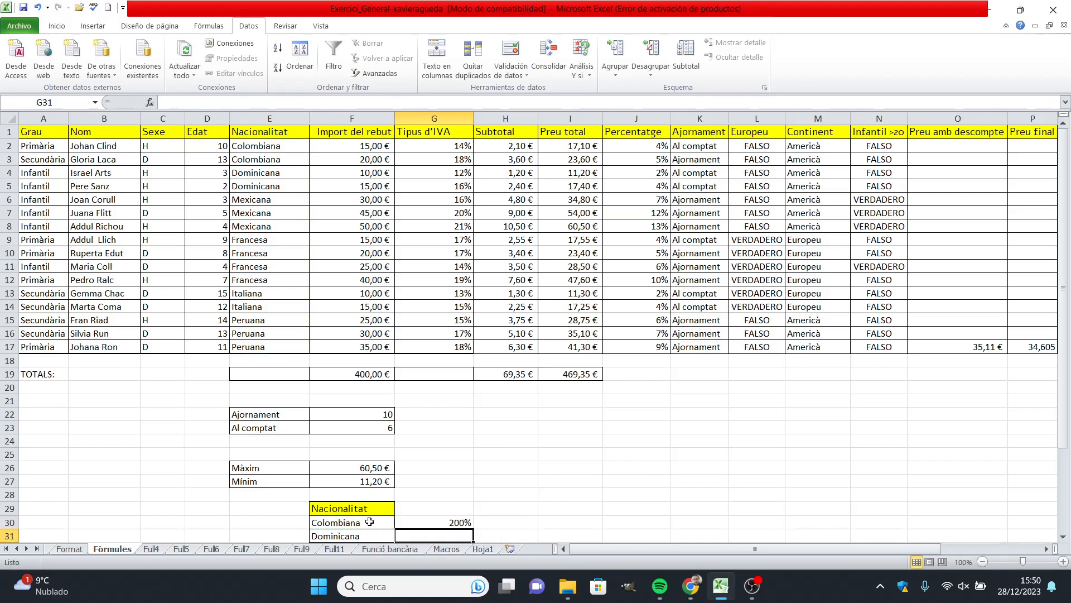
Change the number format of cells G28:G36 to General
left_click_drag(1066, 244, 1067, 328)
left_click(461, 415)
left_click(595, 369)
left_click_drag(457, 386, 457, 498)
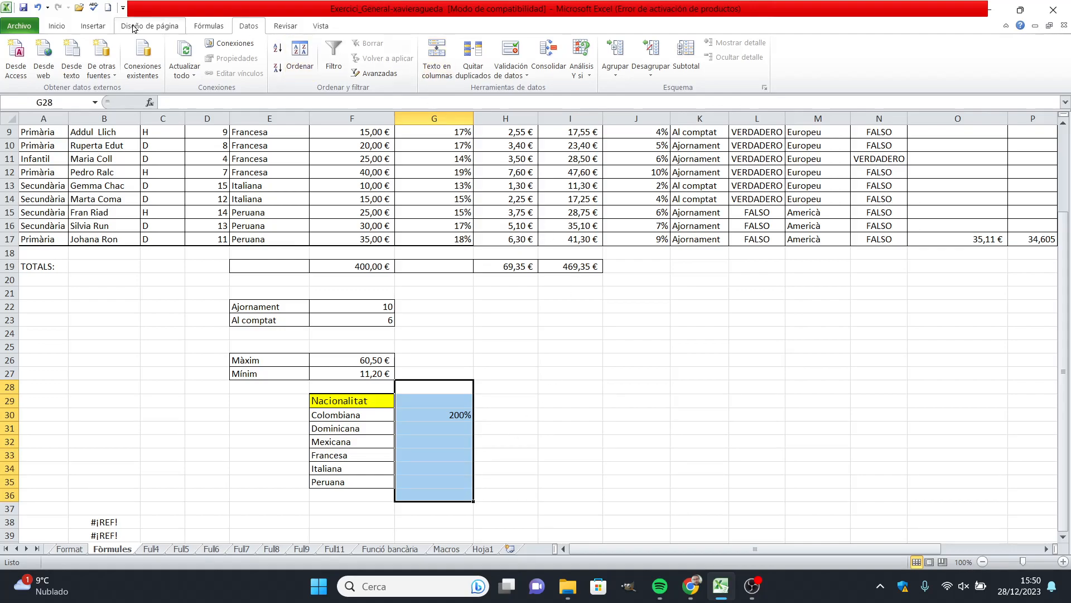
left_click(58, 26)
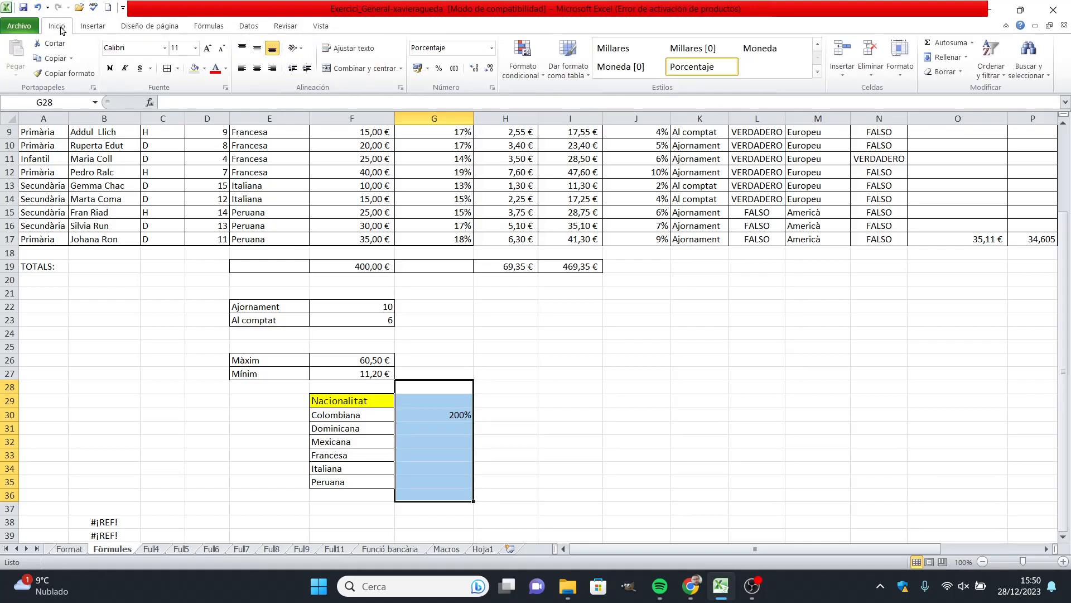
left_click(494, 51)
left_click(472, 69)
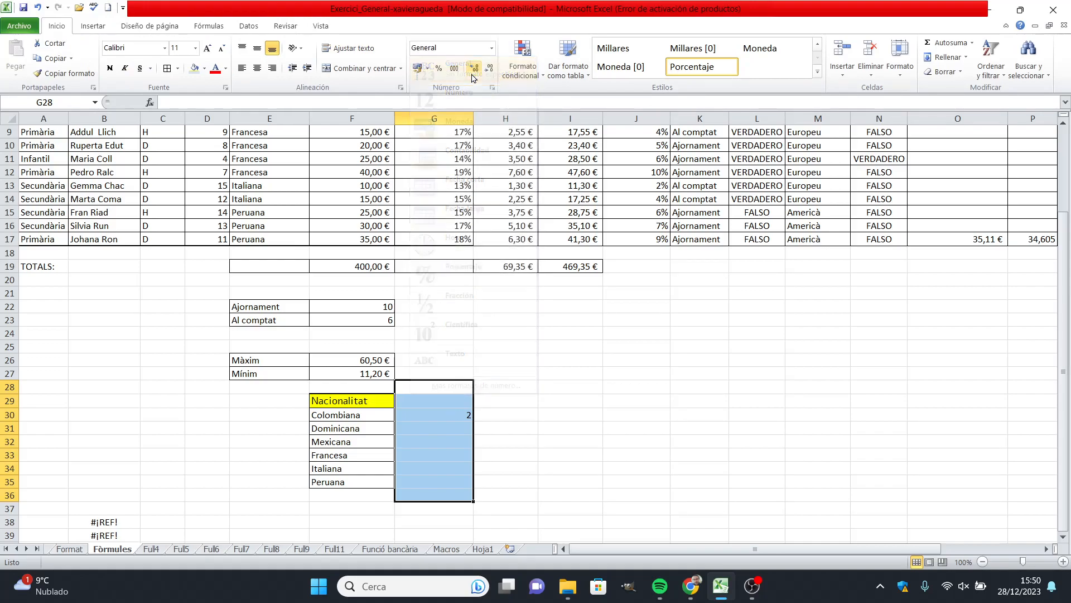
left_click(617, 379)
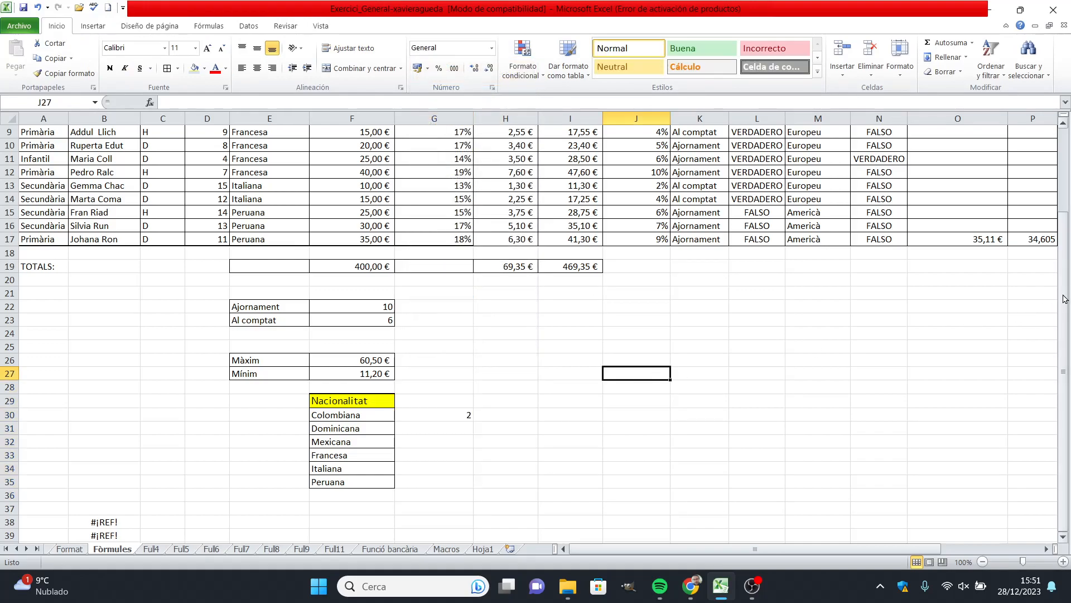
Fill the counting formula in G30 down to G35 for the remaining nationalities
mouse_move(1063, 294)
left_mouse_down()
mouse_move(1054, 206)
mouse_move(1054, 287)
left_mouse_up()
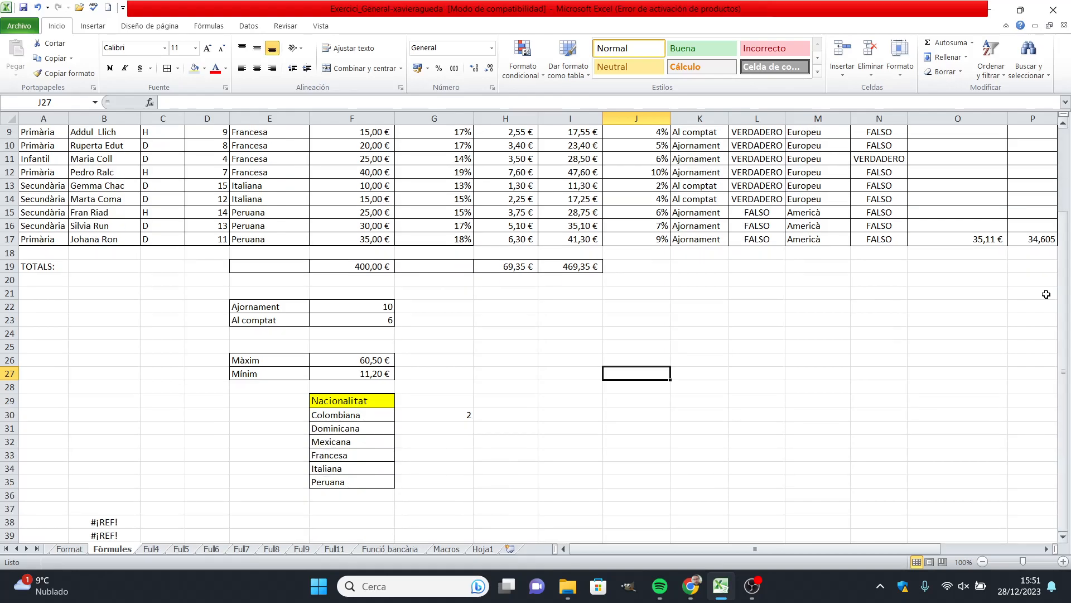
left_click(448, 414)
double_click(472, 420)
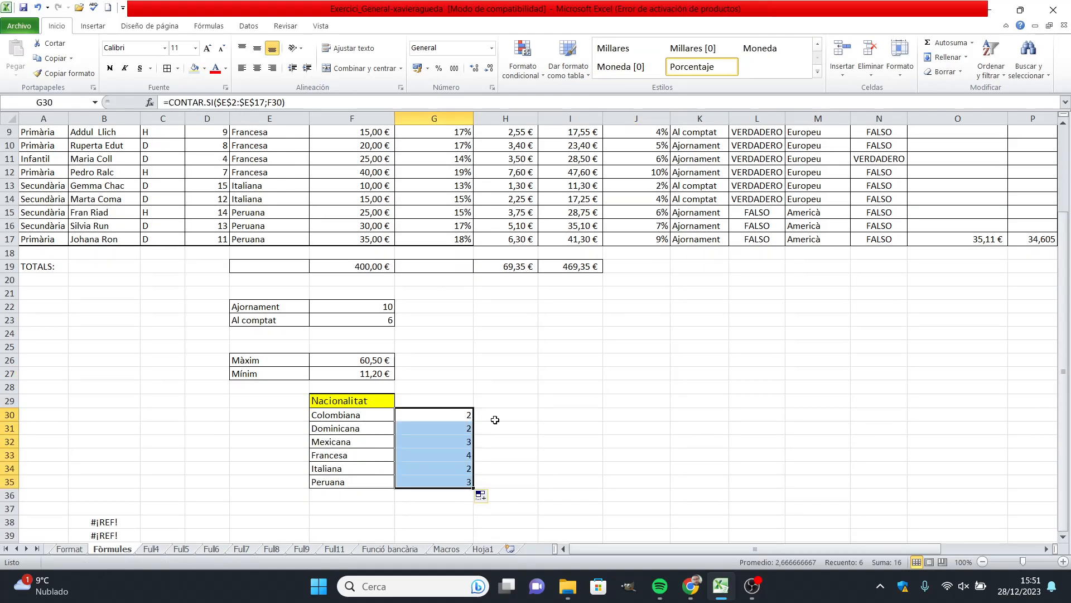
left_click(567, 425)
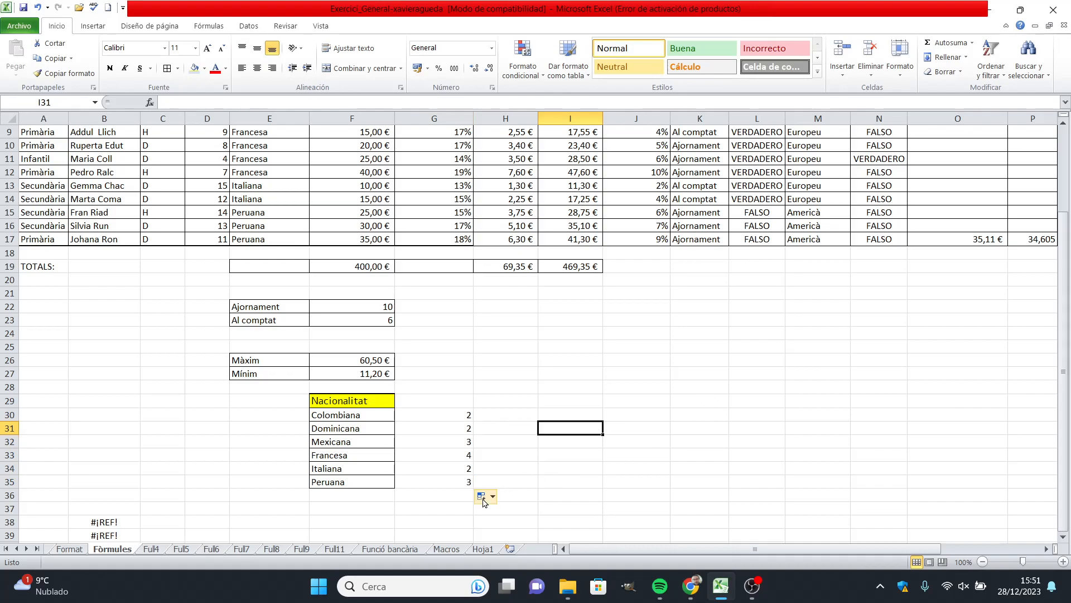
Add the nationality counts in G37 with the formula =SUMA(G30:G35)
left_click(438, 510)
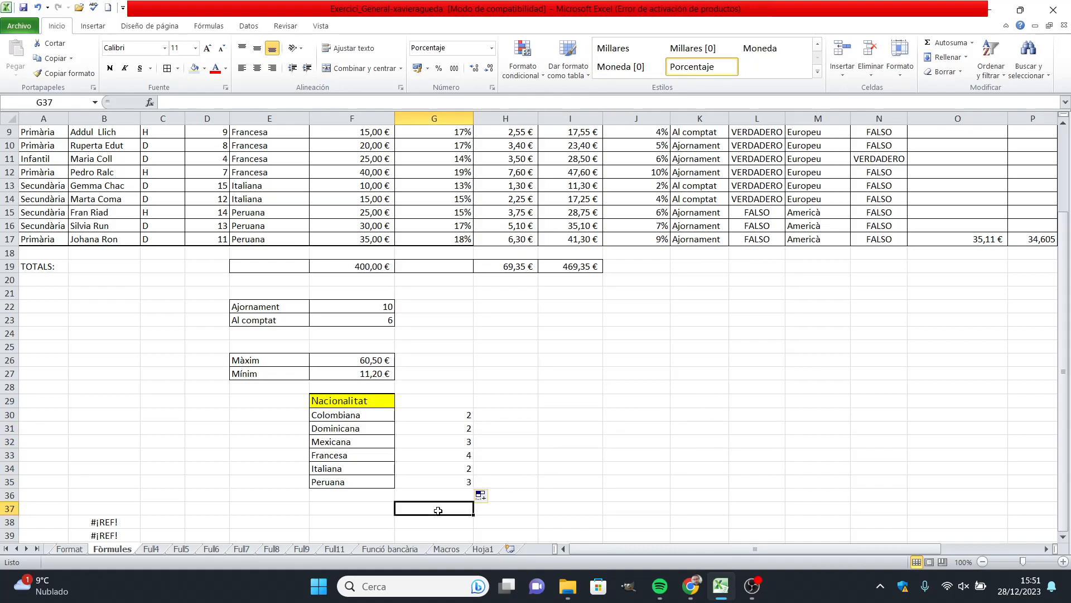
type("=")
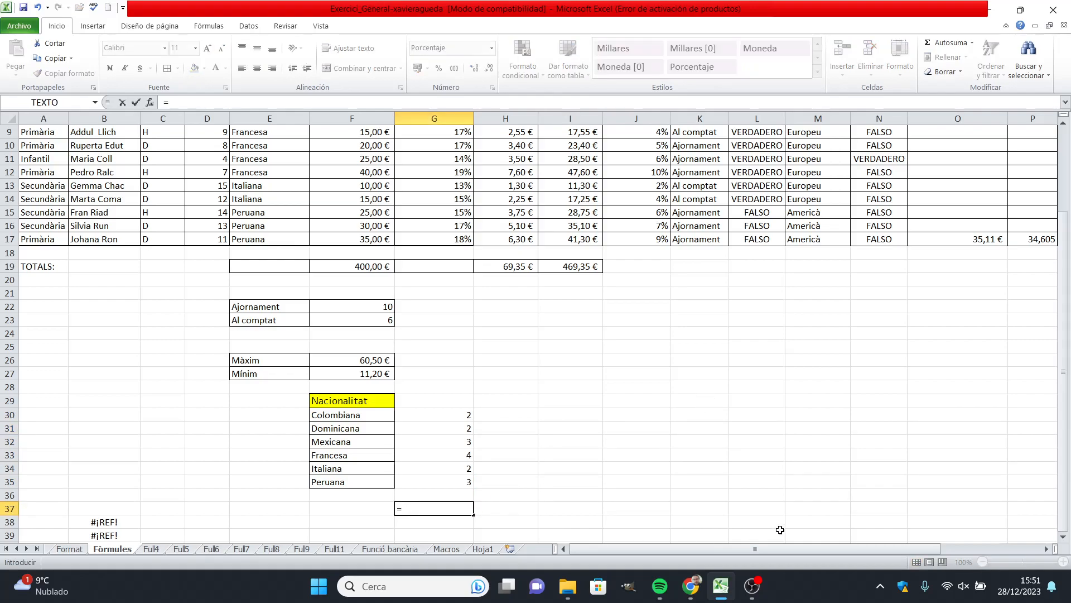
type("sum")
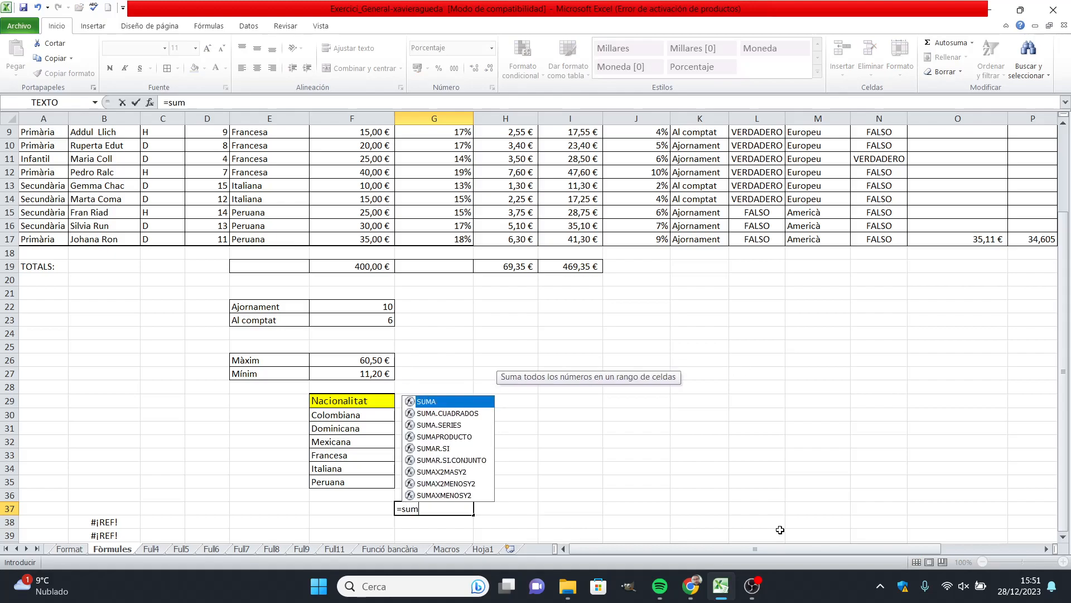
type("a(")
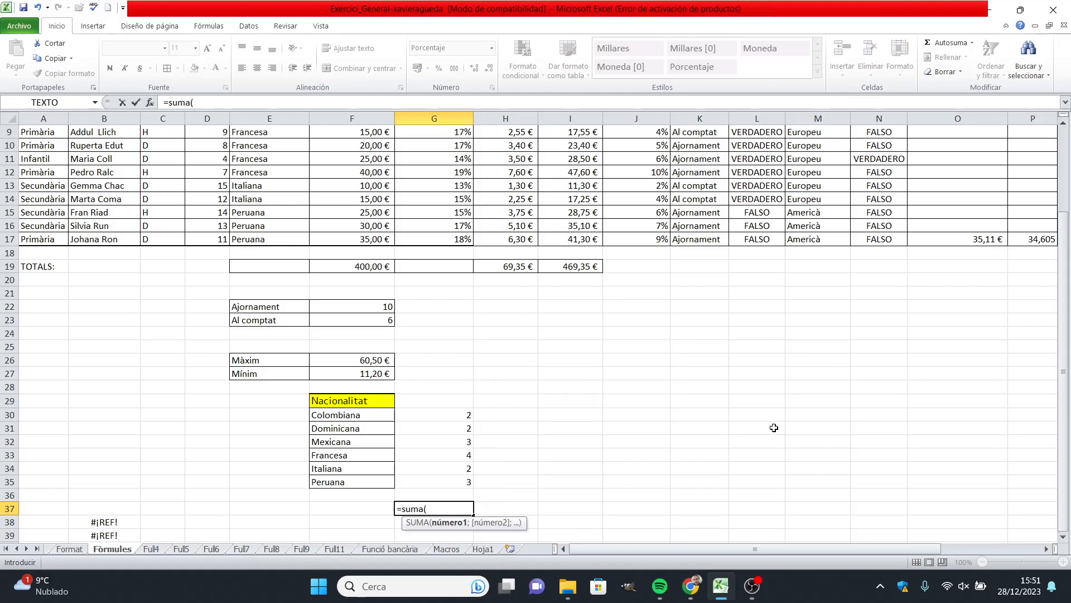
left_click_drag(438, 411, 449, 490)
type(")")
key("Return")
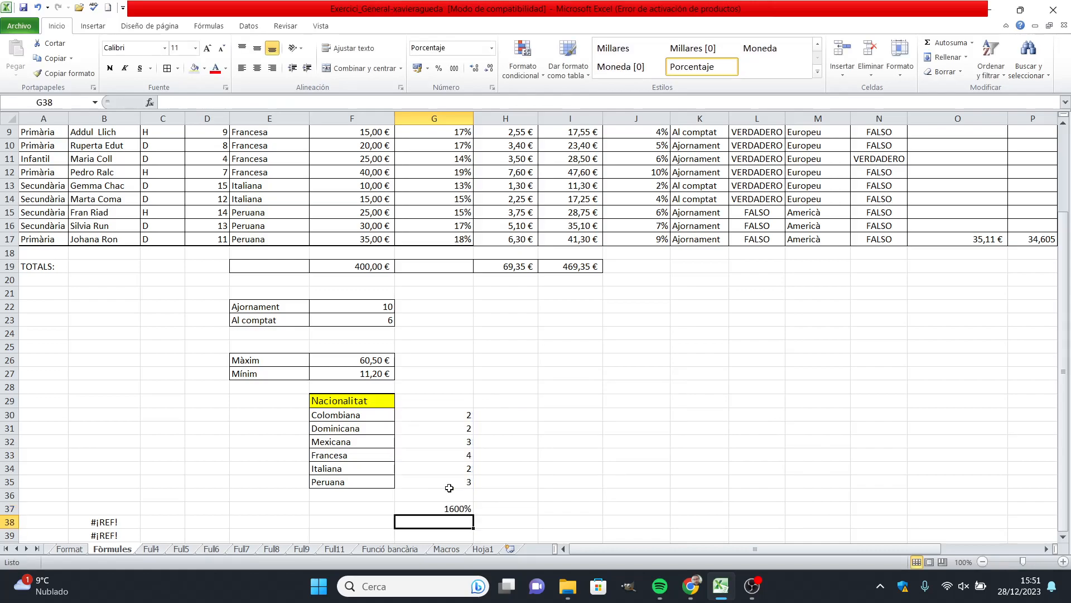
Set the number format of the G37 sum to General, and switch to the exercise PDF in Chrome
left_click(449, 508)
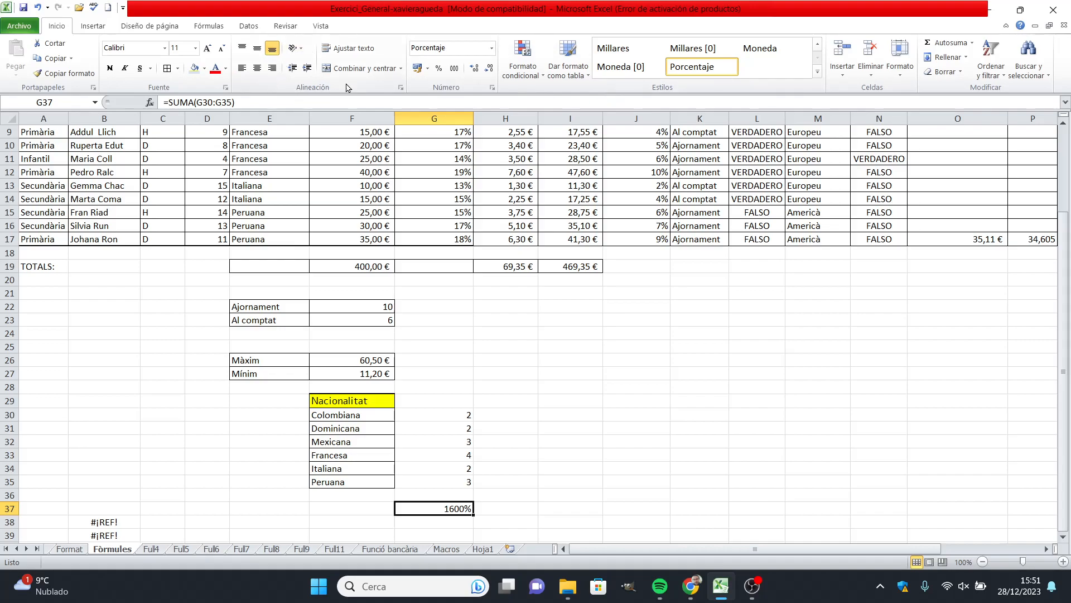
left_click(491, 47)
left_click(473, 74)
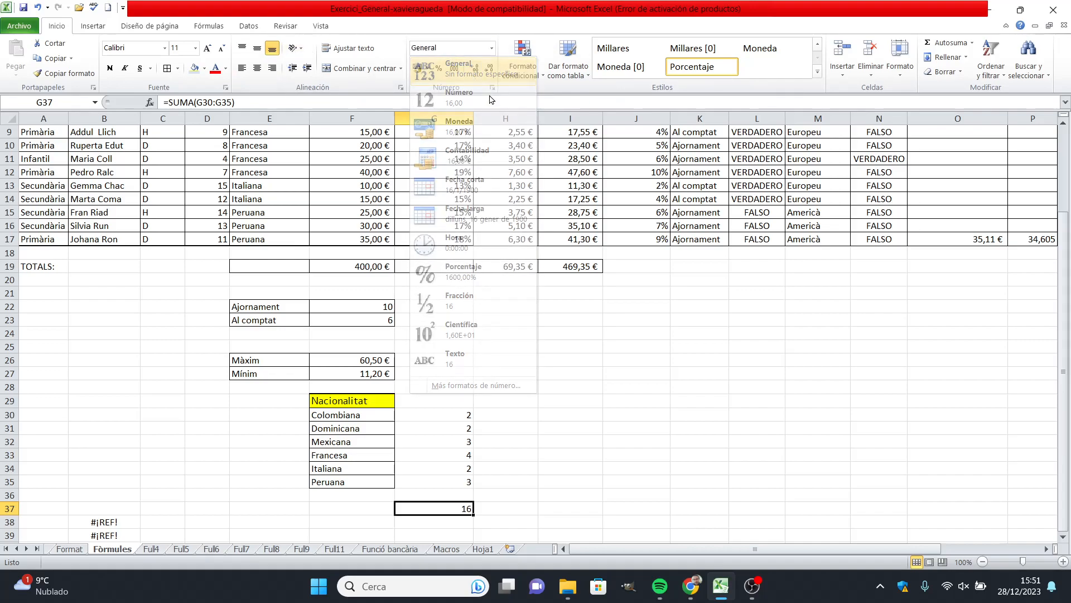
left_click(669, 400)
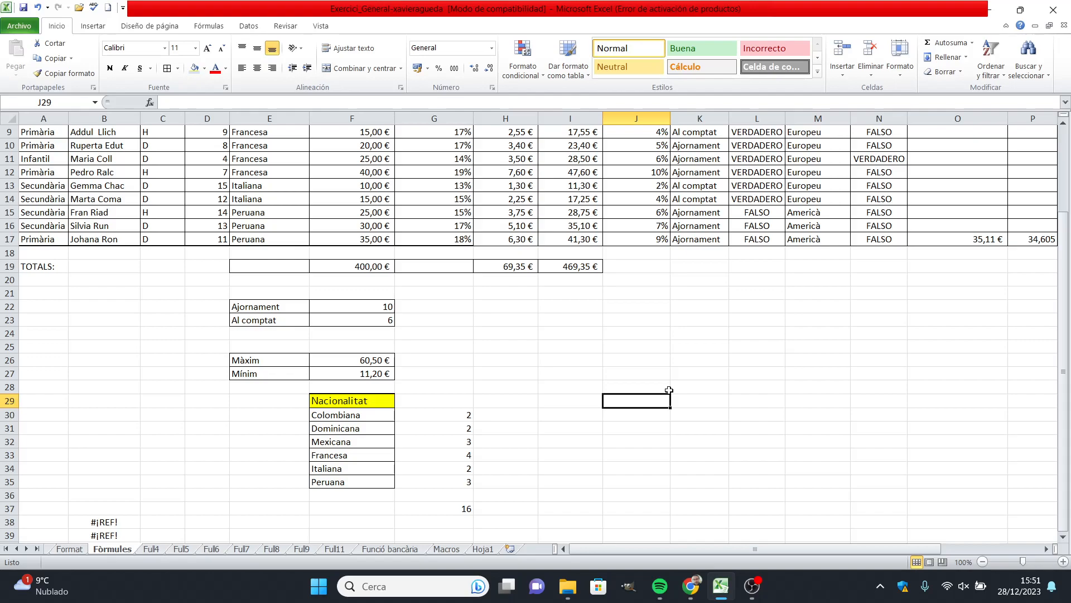
left_click(696, 589)
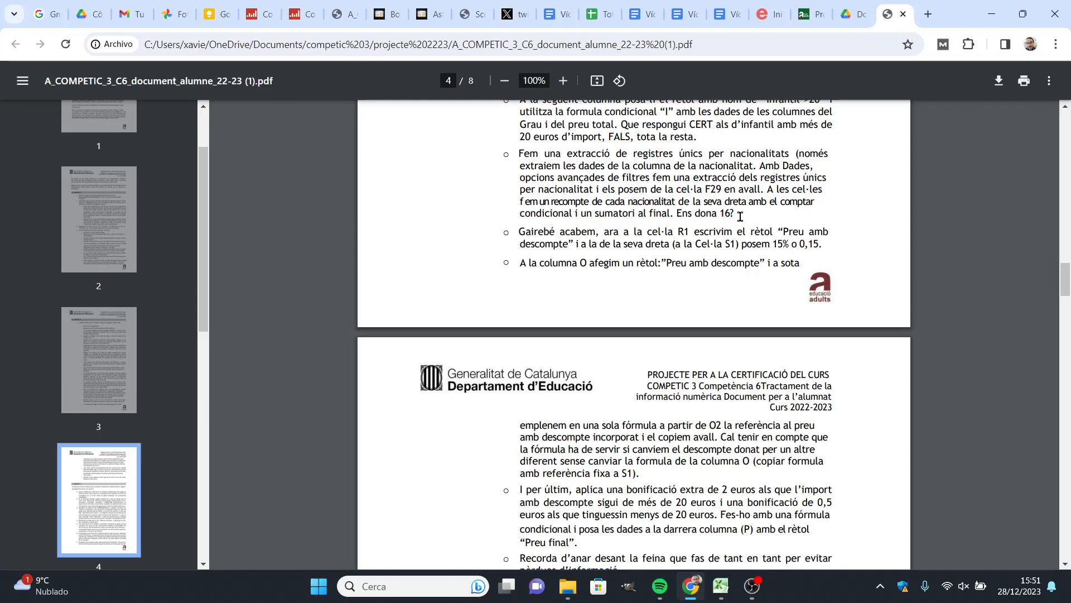
Switch back to the Excel workbook and enter the discounted price formula =I2-S1*I2 in cell O2
left_click_drag(1064, 273, 1064, 284)
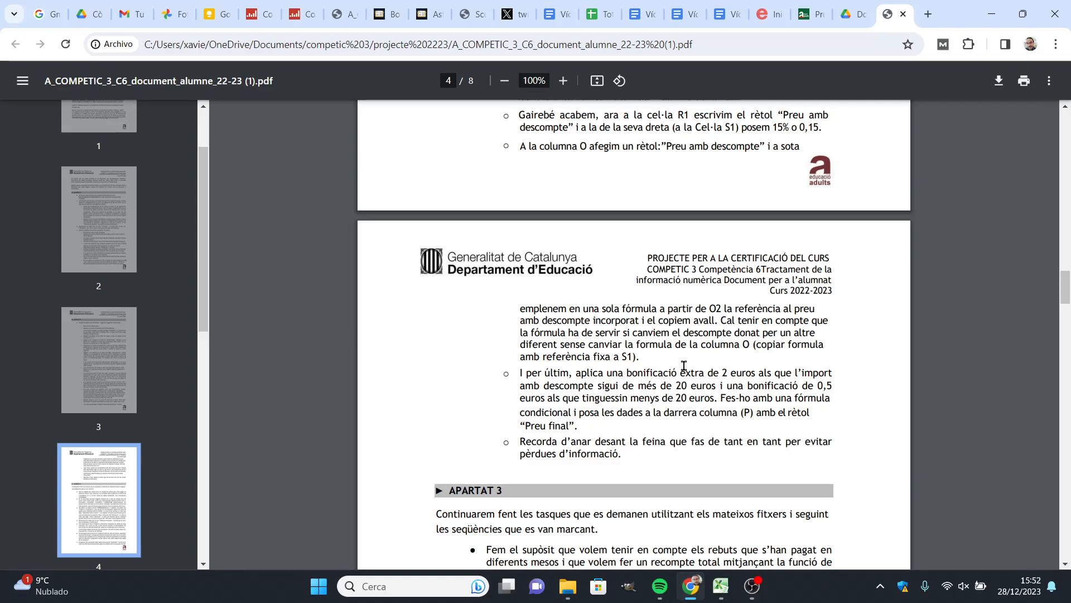
left_click(720, 586)
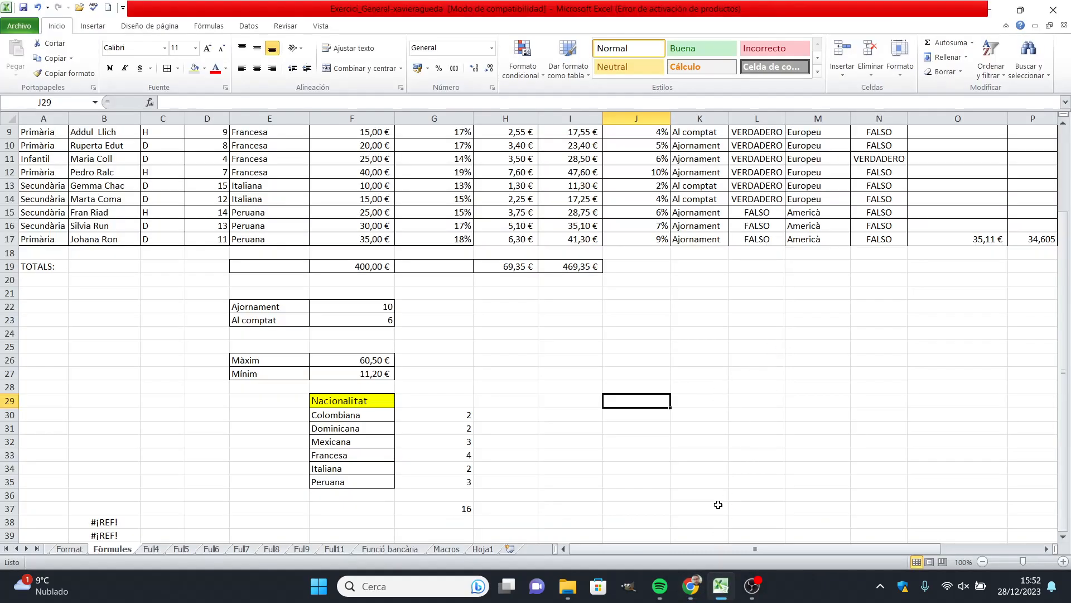
left_click_drag(712, 549, 813, 552)
left_click_drag(1064, 343, 1065, 256)
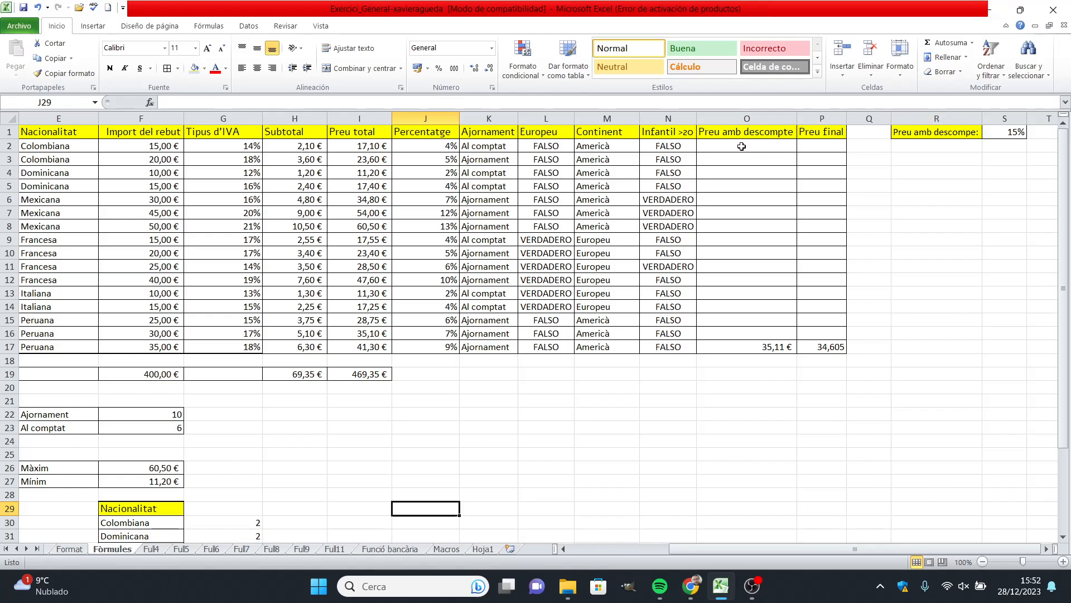
left_click(767, 148)
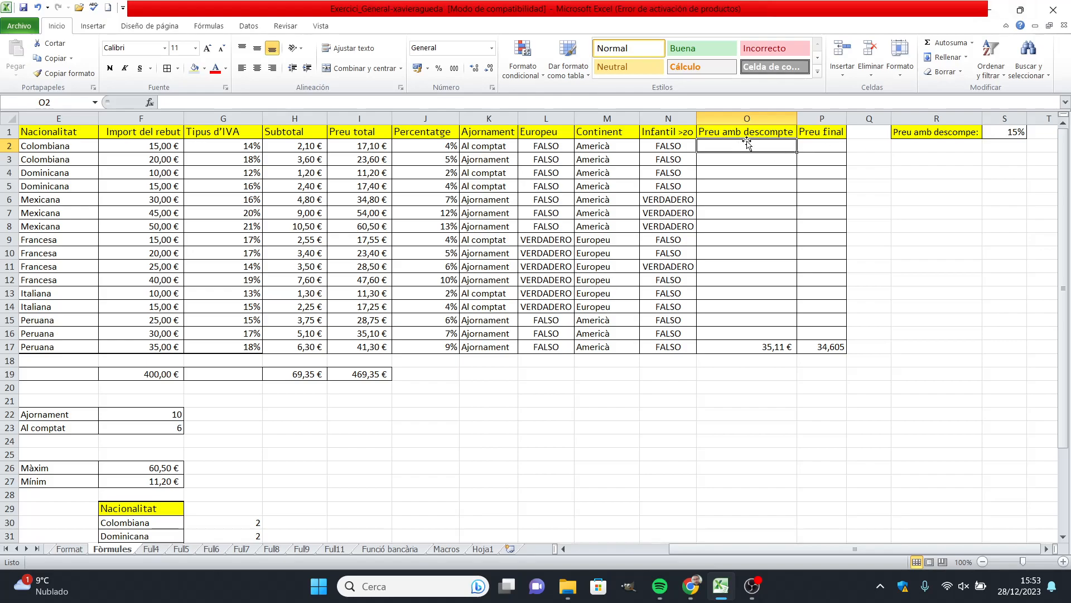
type("=")
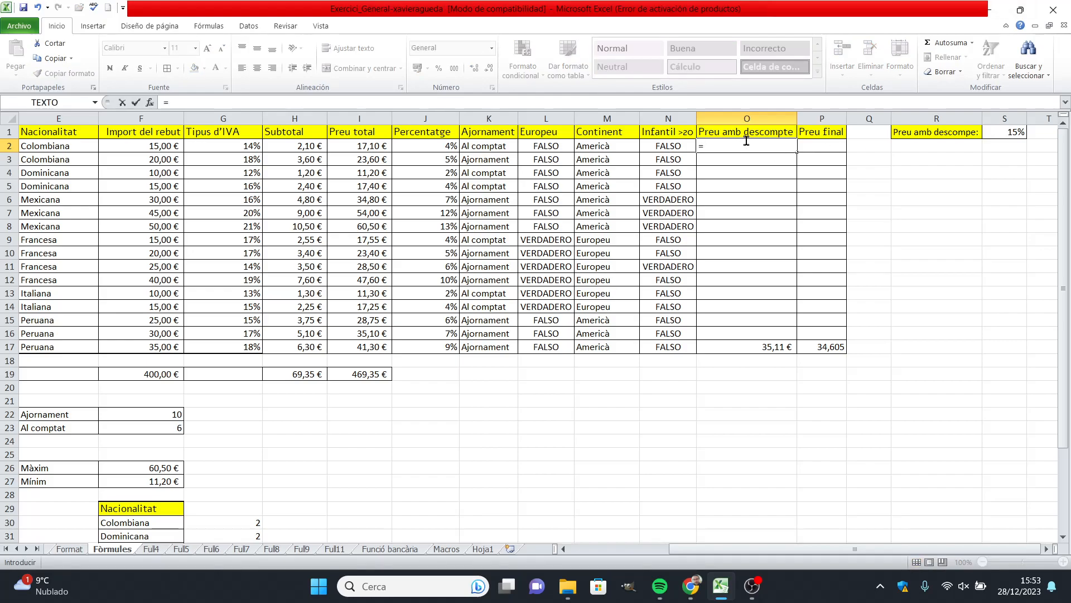
left_click(358, 149)
type("-")
left_click(1010, 132)
type("*")
left_click(374, 146)
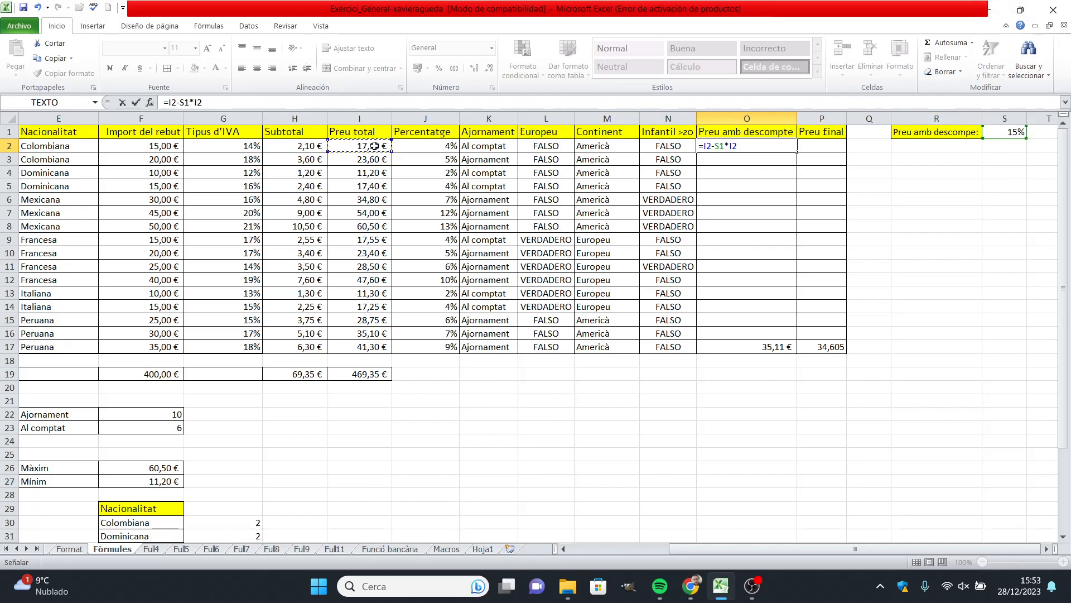
key("Return")
Fill the O2 formula down the Preu amb descompte column to O16
left_click(764, 145)
double_click(797, 152)
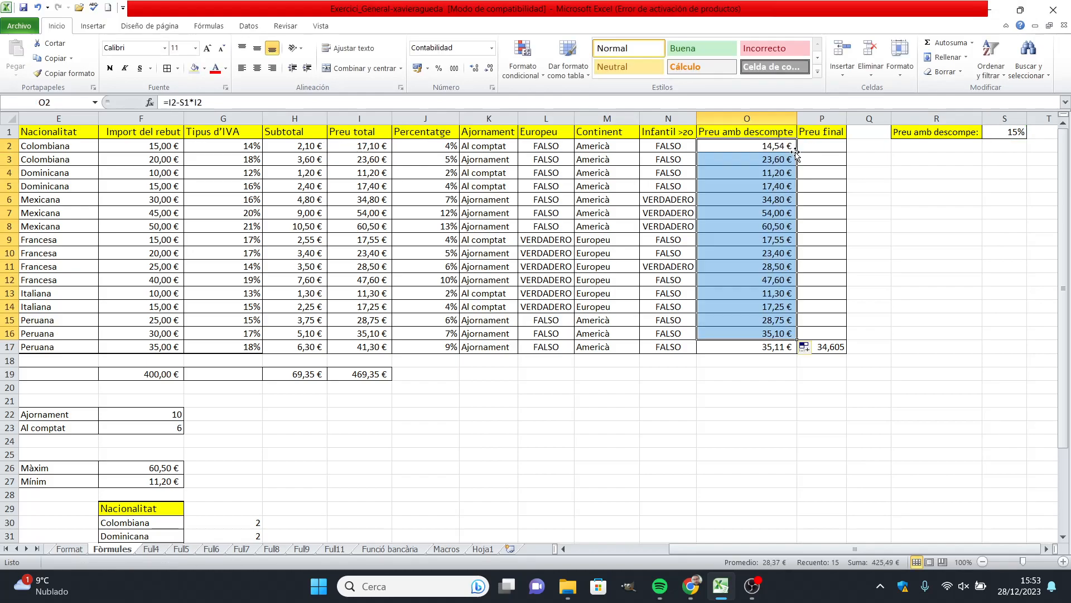
left_click(779, 427)
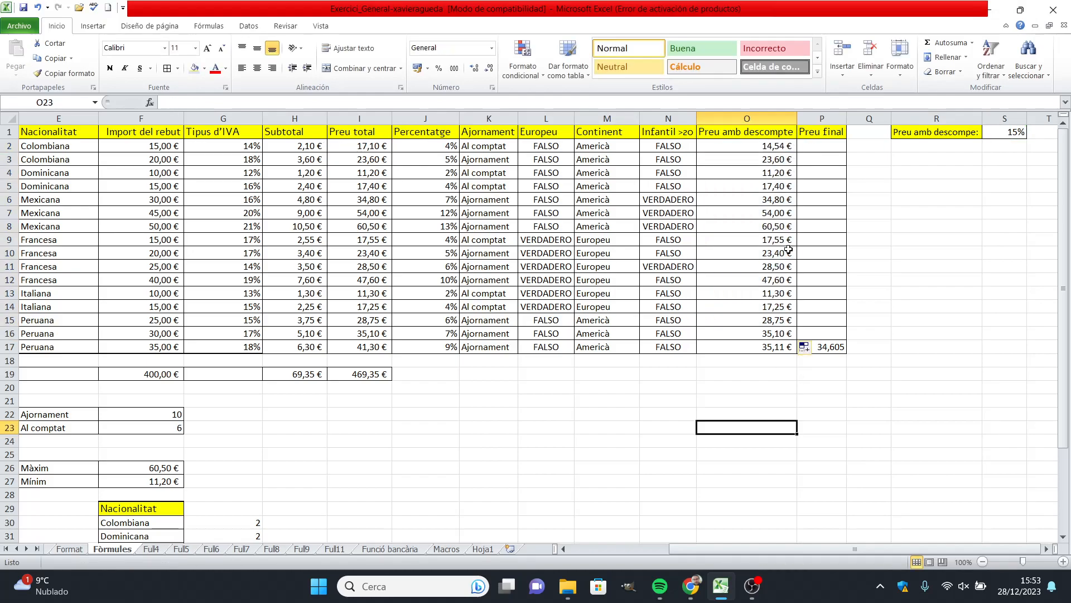
Examine the formulas in several cells of column O to compare how their reference to the discount cell shifts
left_click(759, 160)
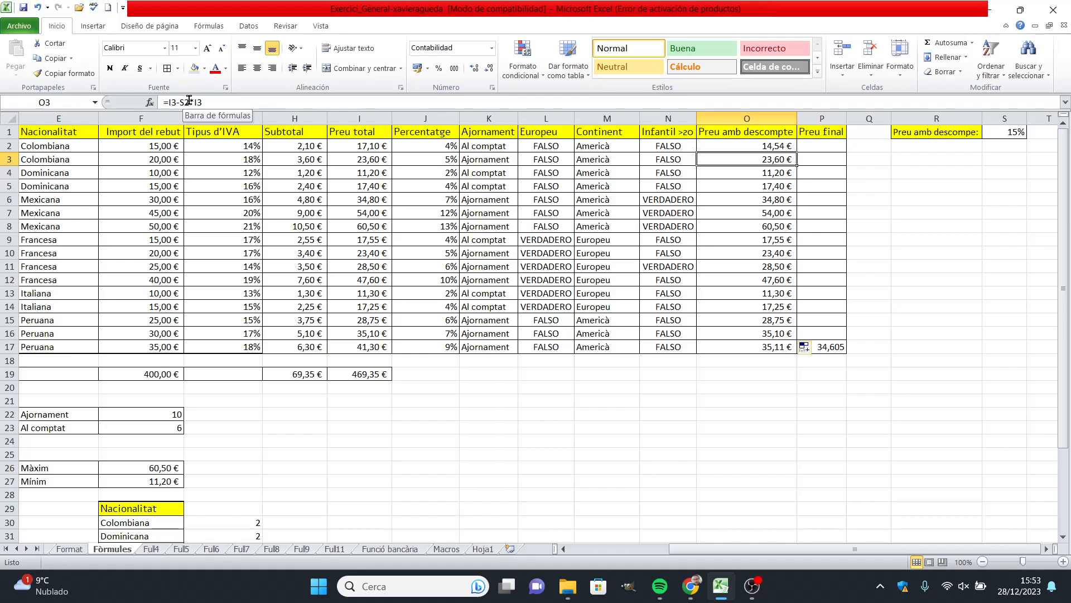
left_click(768, 224)
left_click(778, 267)
left_click(770, 149)
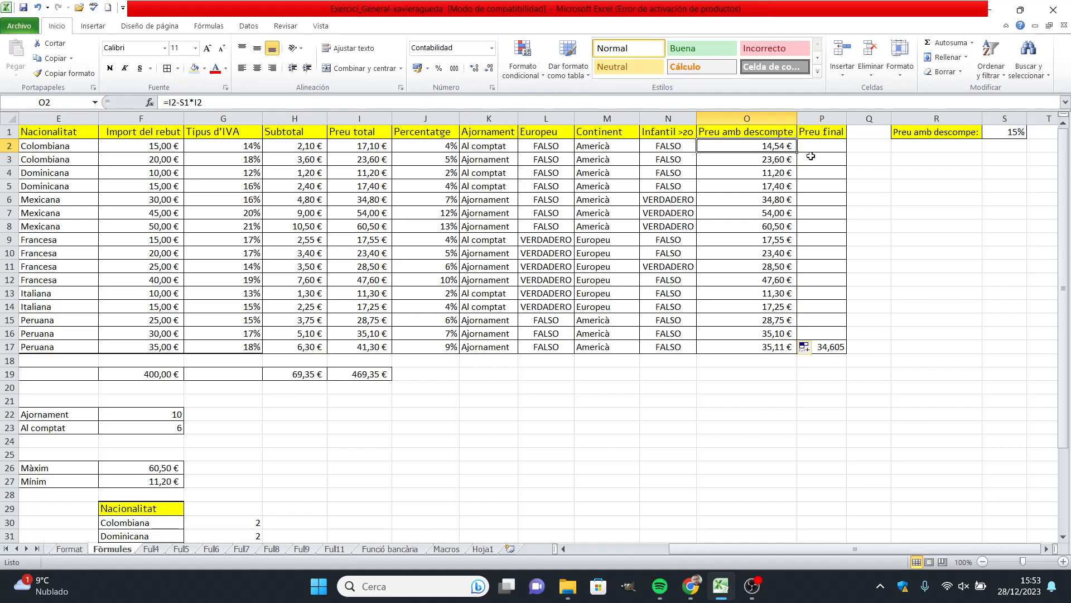
left_click(768, 164)
left_click(759, 210)
left_click(765, 262)
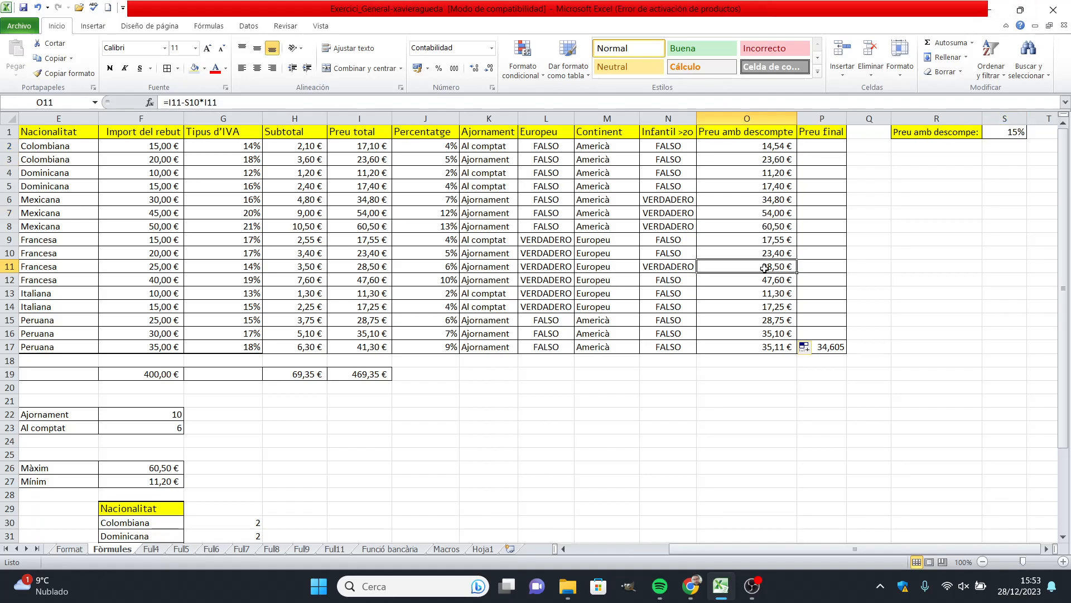
left_click(769, 318)
left_click(770, 346)
left_click(767, 292)
left_click(758, 223)
left_click(765, 162)
left_click(764, 146)
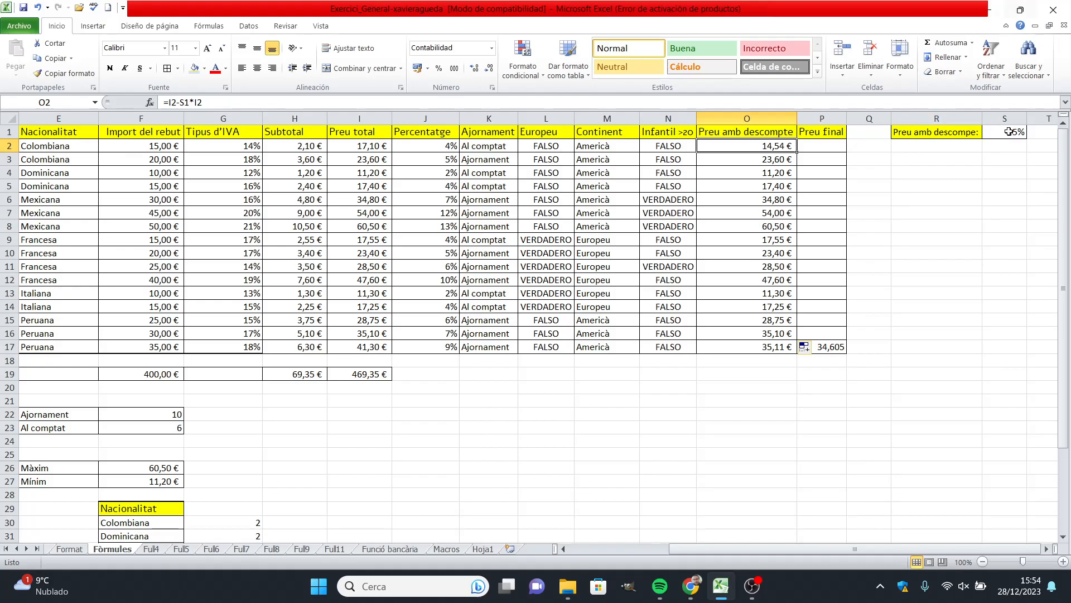
Make the discount reference in O2 absolute as =I2-$S$1*I2 and fill the formula down to O17
left_click(190, 99)
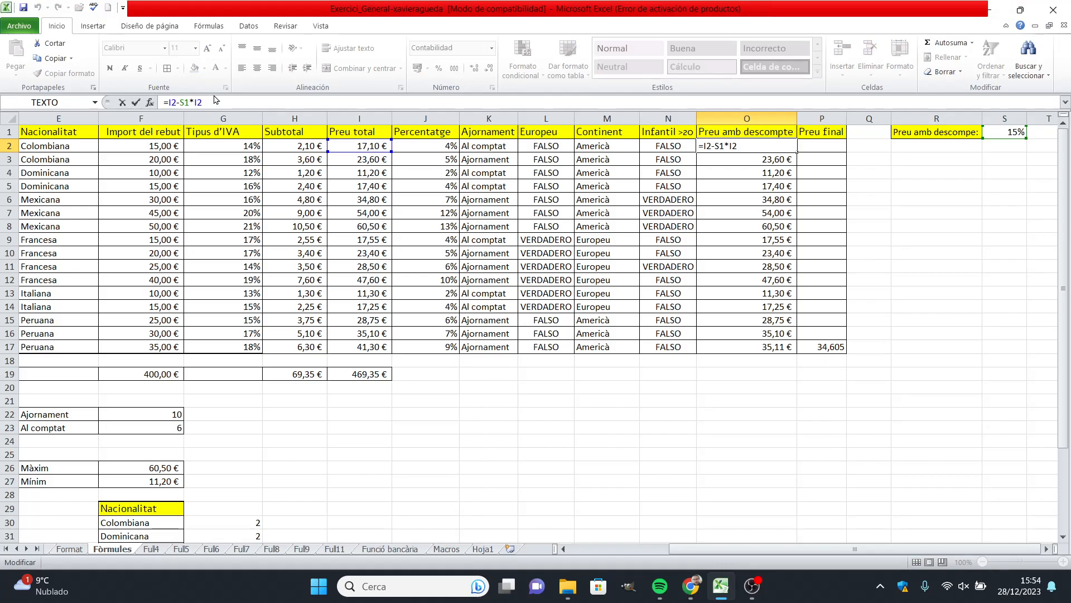
key("F4")
key("Return")
left_click(761, 145)
left_click_drag(796, 152, 797, 346)
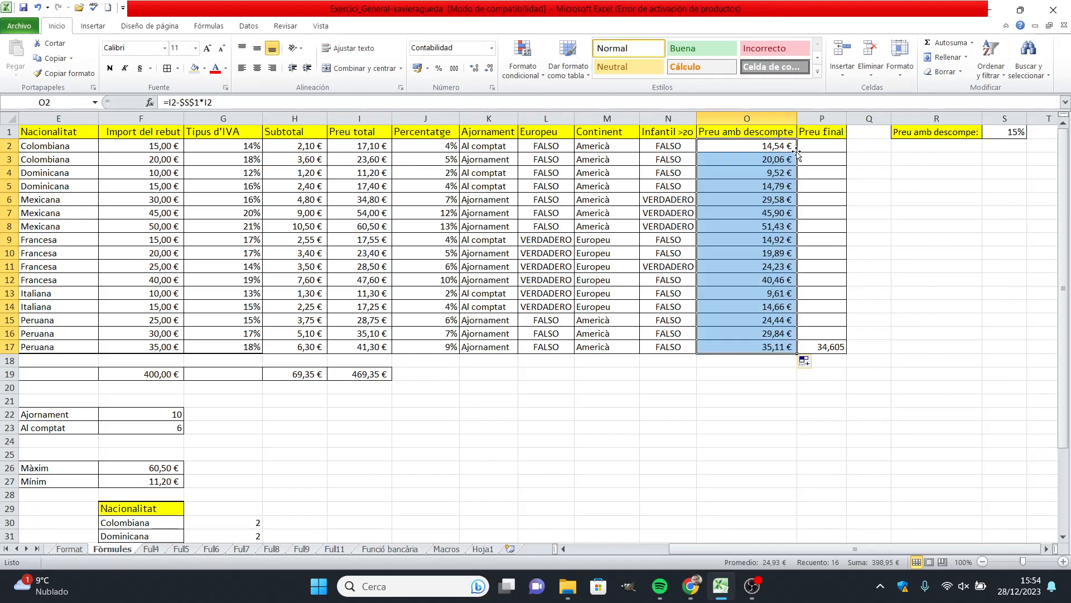
left_click(806, 404)
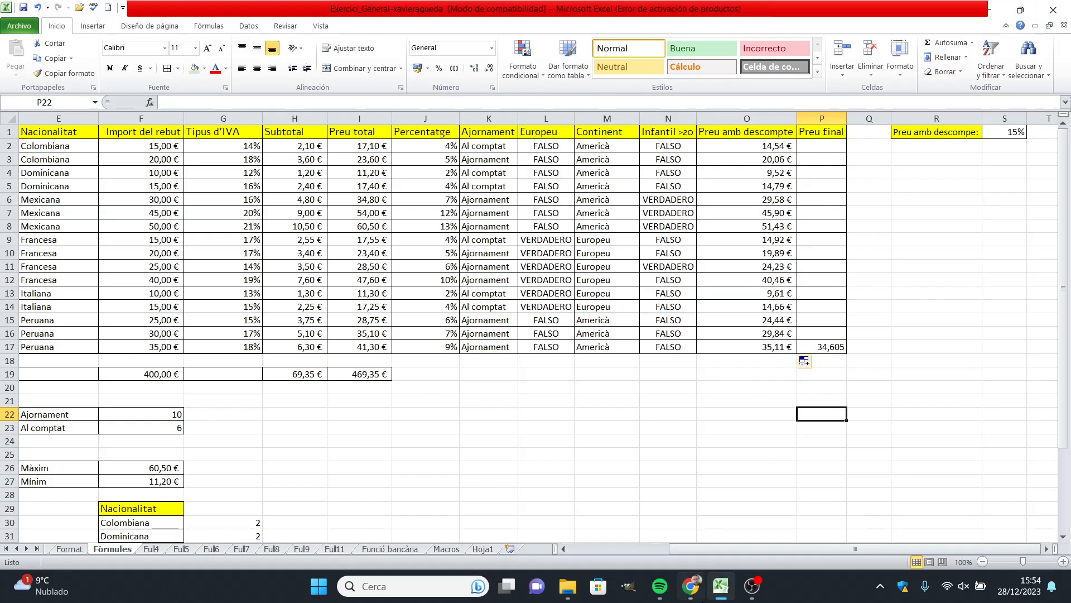
Switch to the exercise PDF in Chrome and review the bonus conditions for amounts above and below 20 euros
left_click(690, 585)
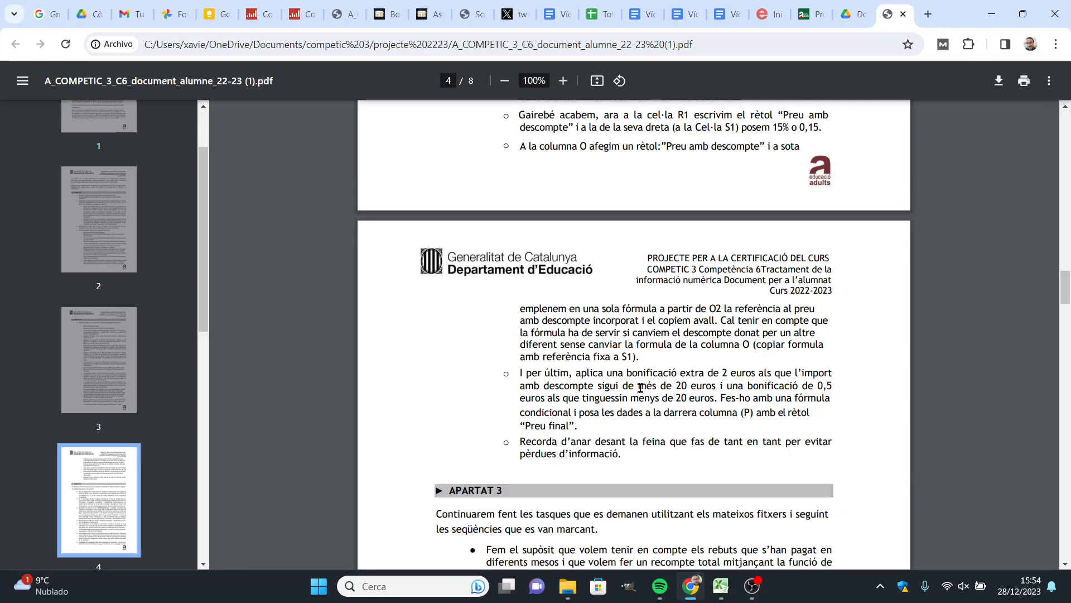
left_click_drag(639, 388, 716, 386)
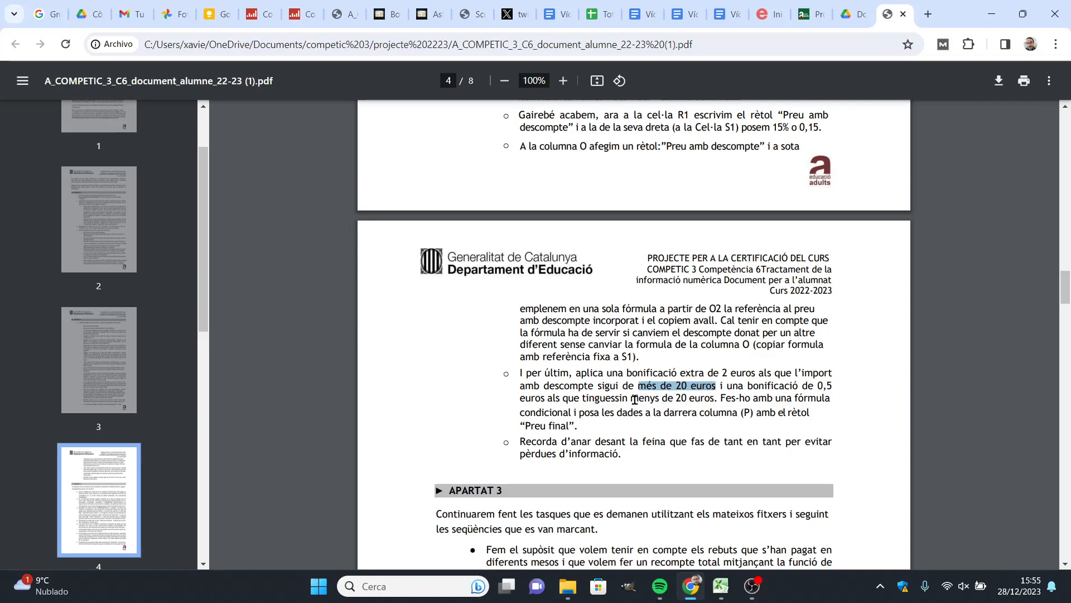
left_click_drag(638, 399, 718, 400)
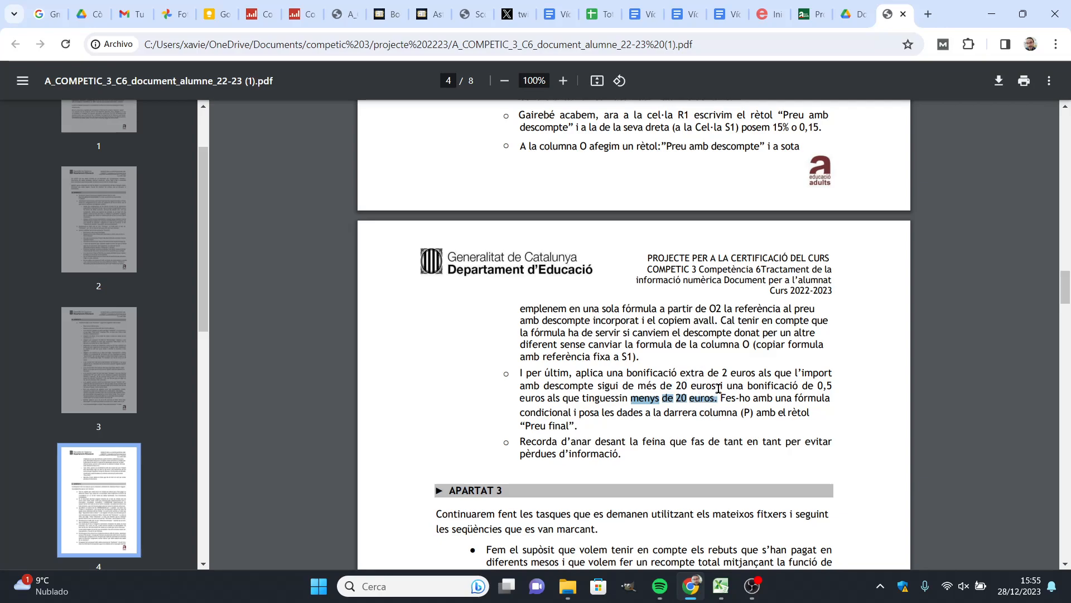
left_click_drag(639, 385, 718, 386)
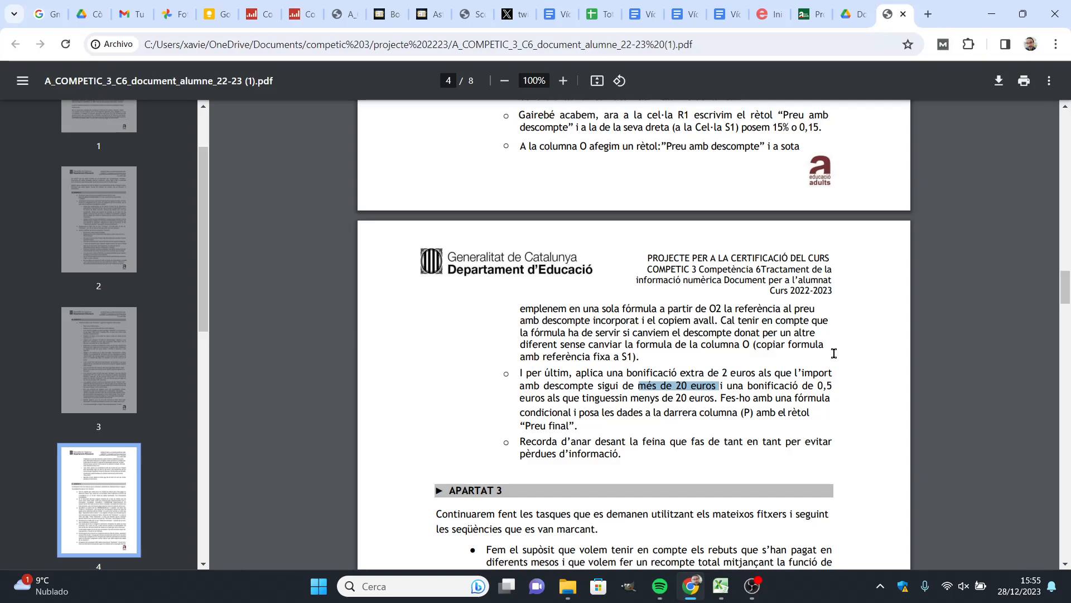
left_click(722, 407)
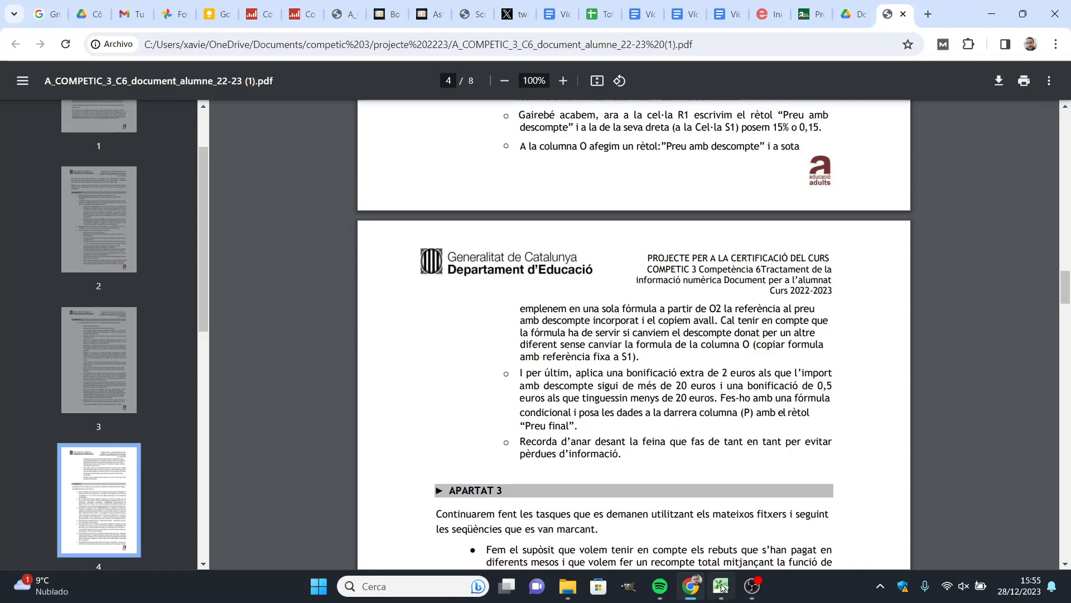
Return to Excel and enter the conditional formula =SI(O2>20;O2-2;O2-0,5) in cell P2
left_click(722, 585)
left_click(819, 144)
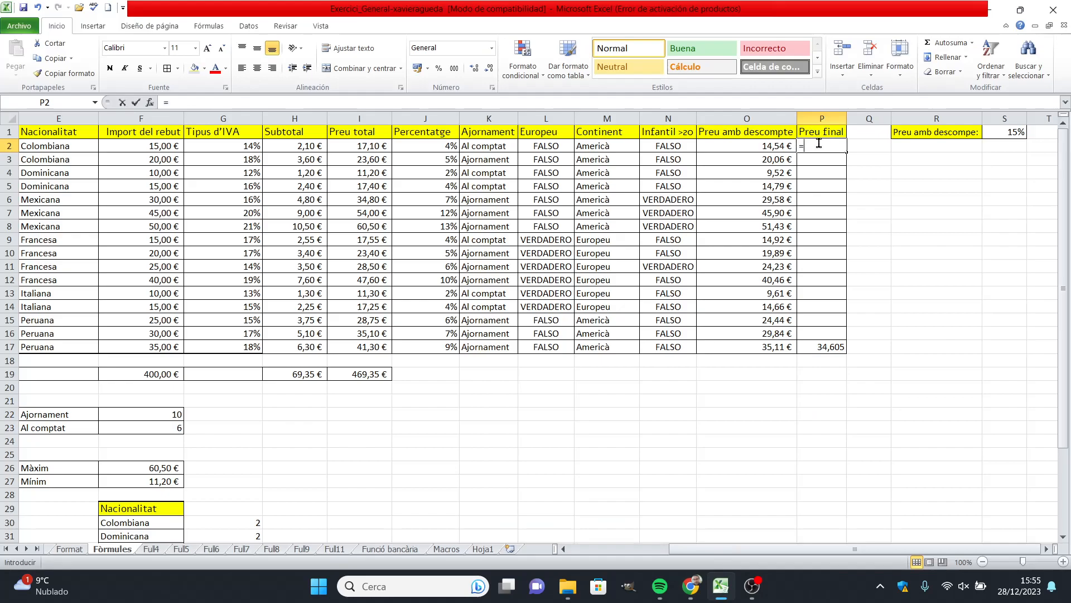
type("=si")
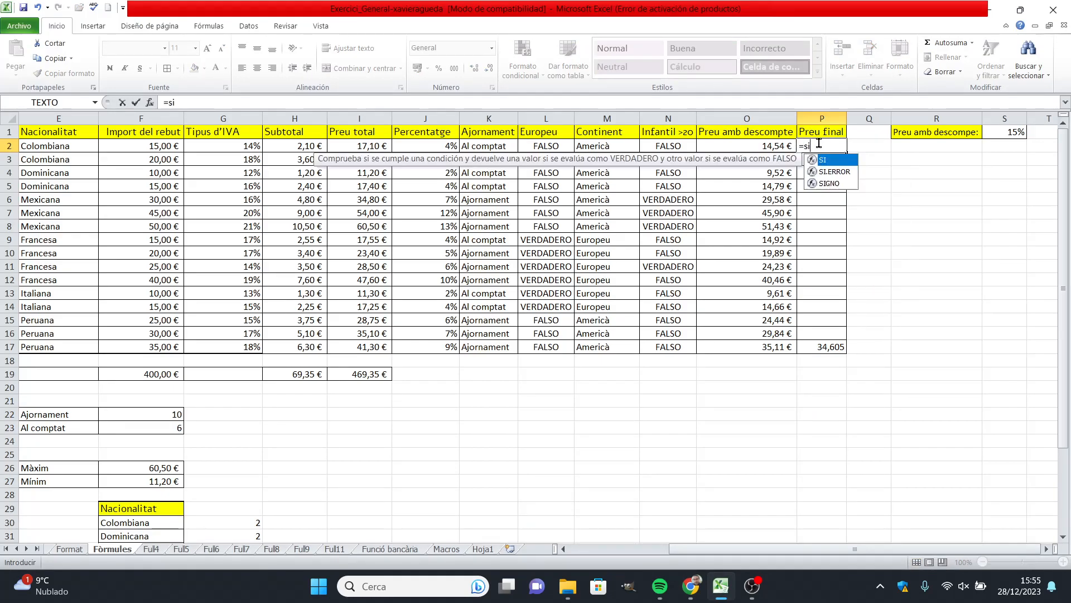
type("(")
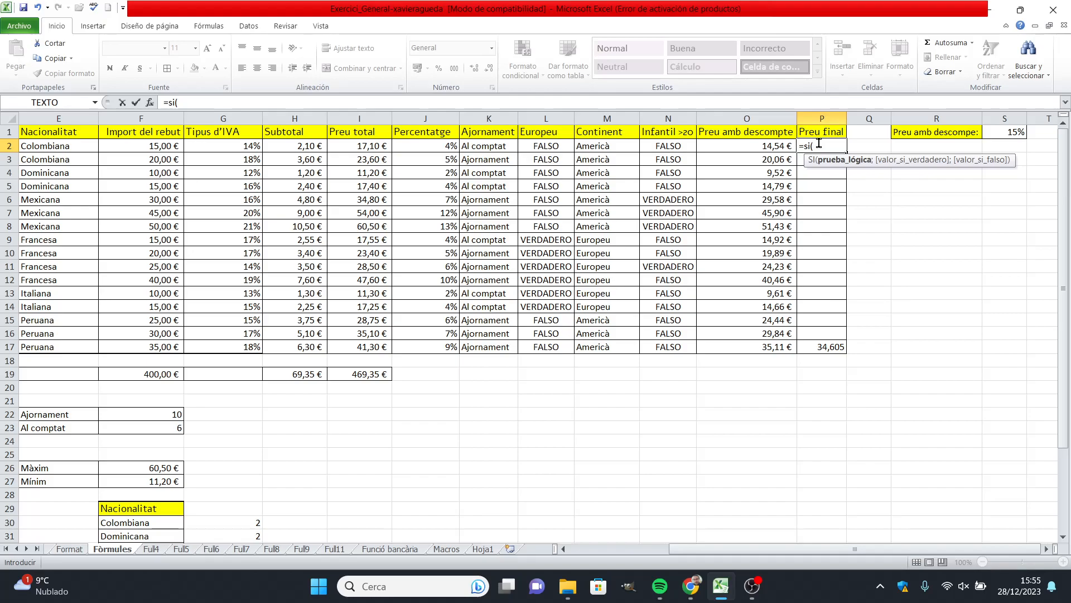
left_click(776, 146)
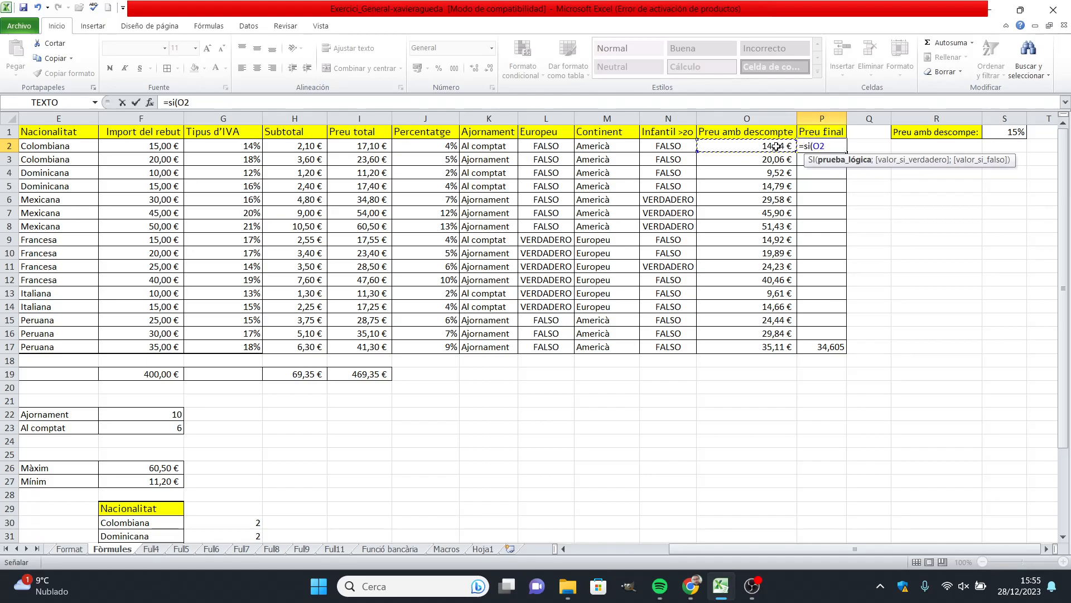
type(">20;")
left_click(778, 147)
type("-")
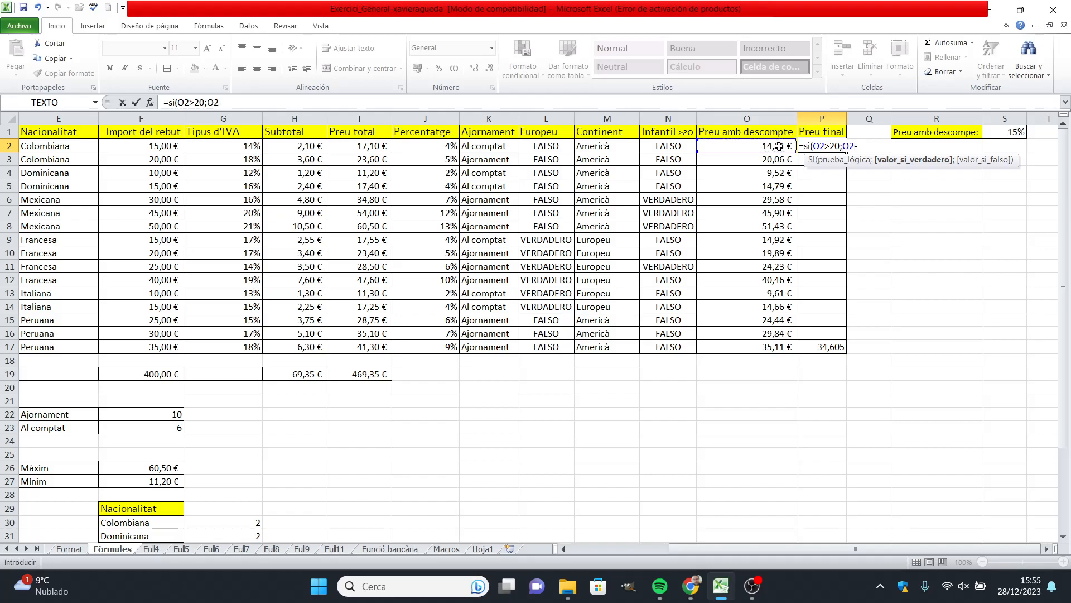
type("2;")
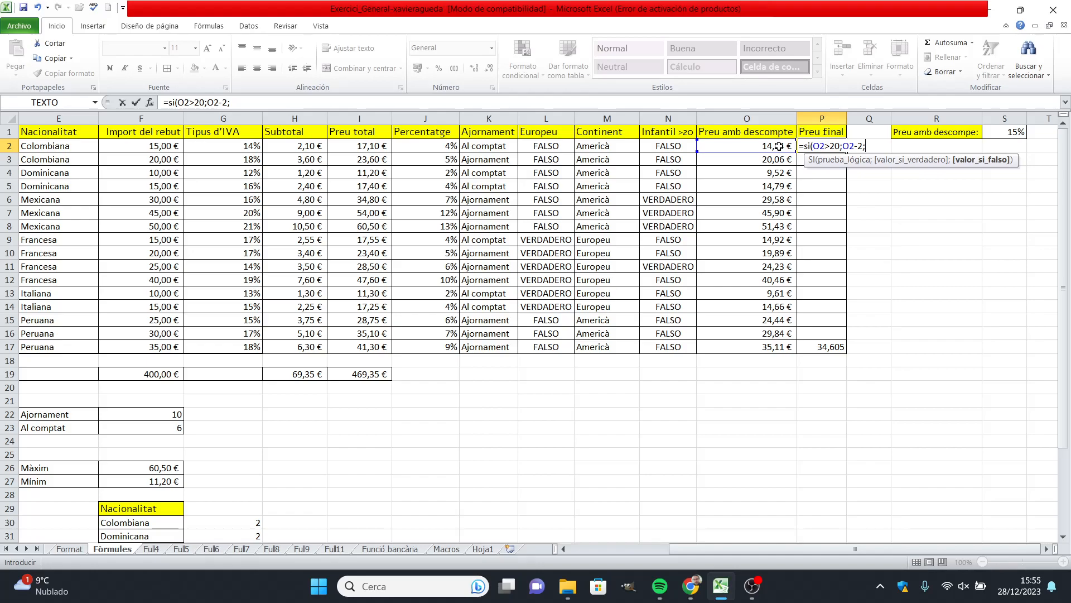
left_click(779, 146)
type("-0,5)")
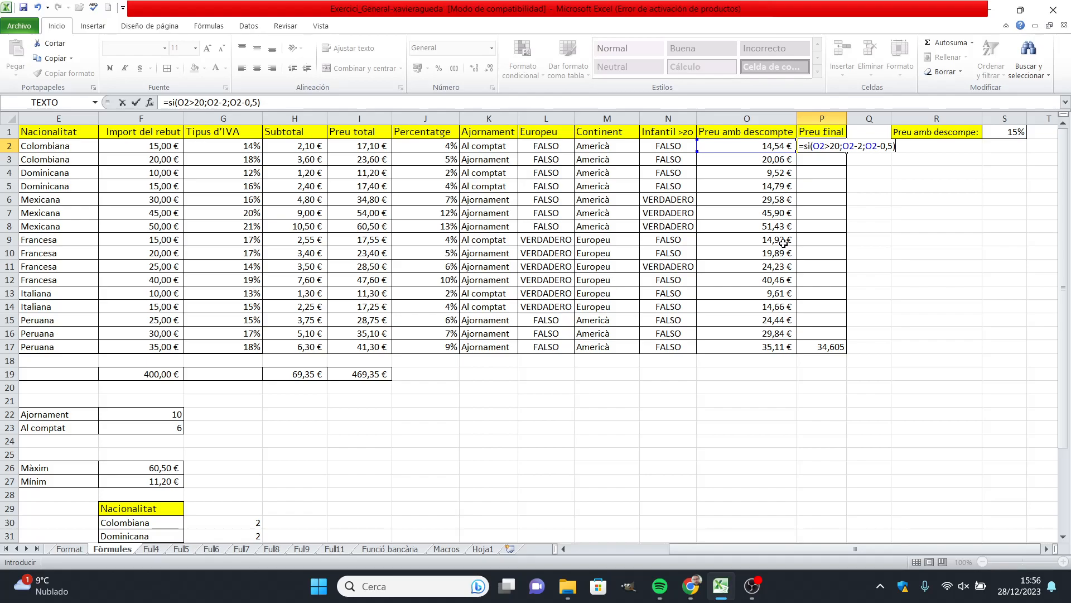
key("Return")
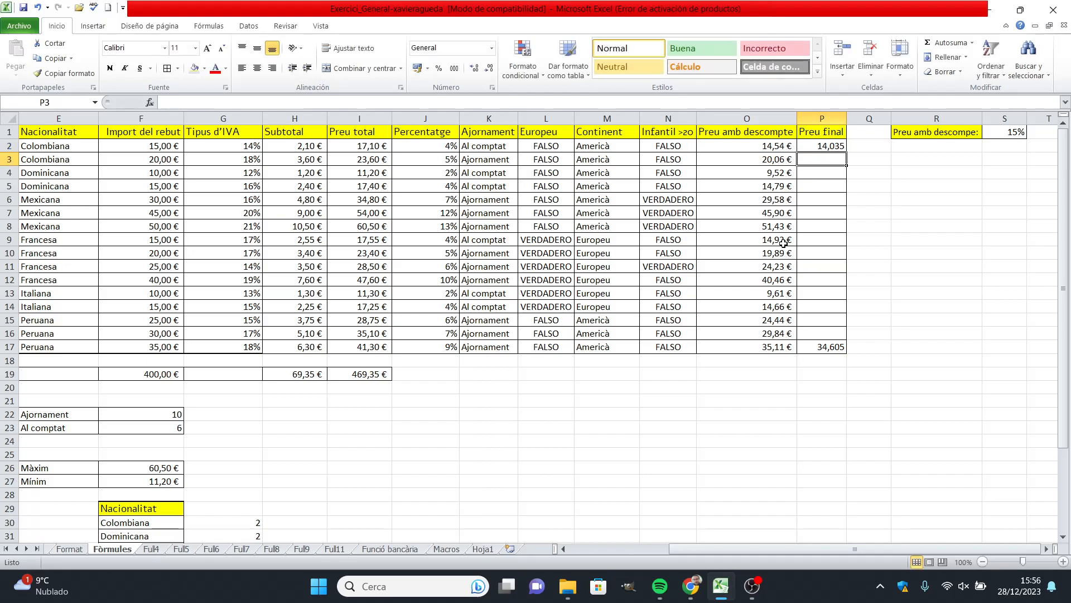
Fill the P2 formula down to P17 and apply the euro accounting format to P2:P17
left_click(835, 148)
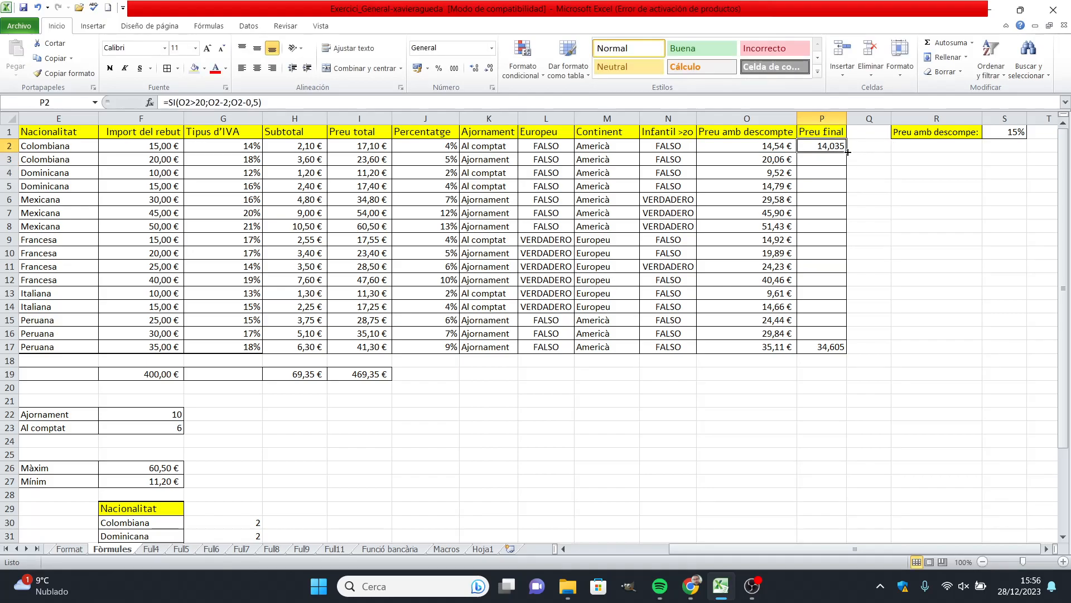
double_click(848, 151)
left_click(864, 449)
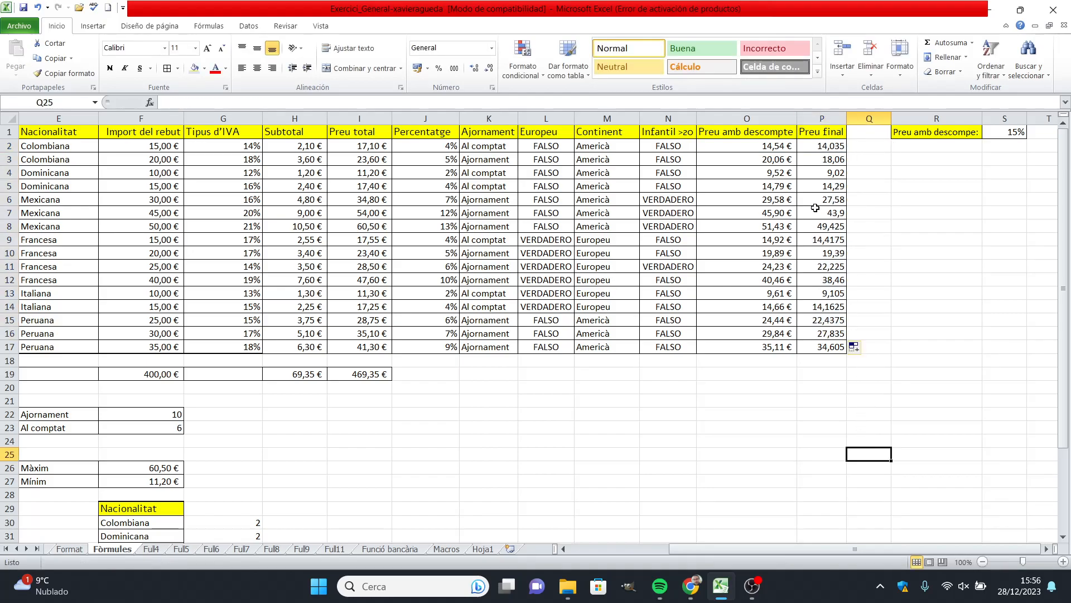
left_click_drag(831, 147, 831, 347)
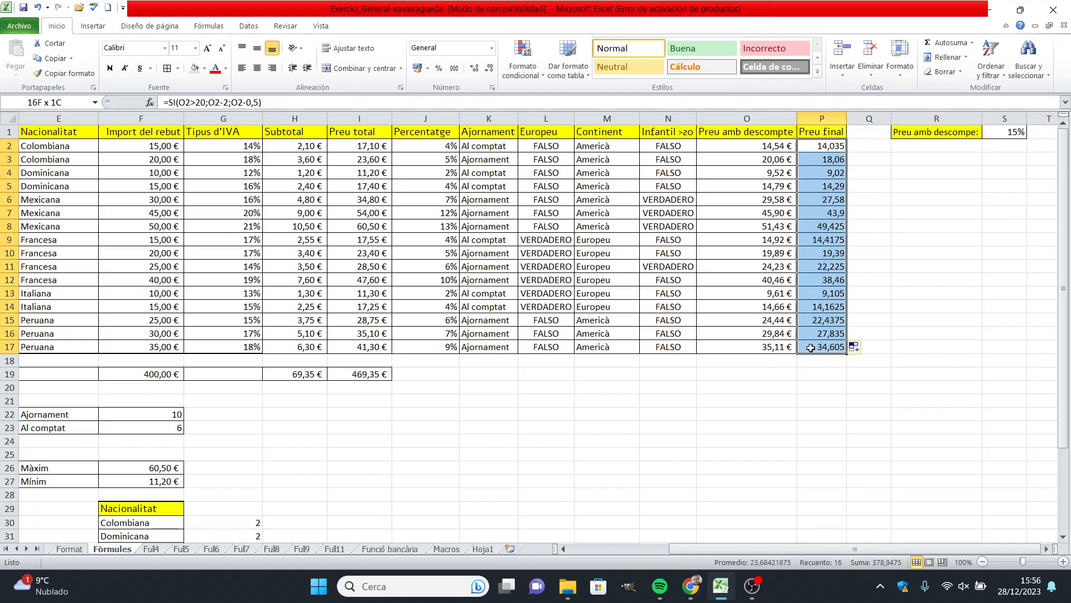
left_click(416, 69)
left_click(952, 325)
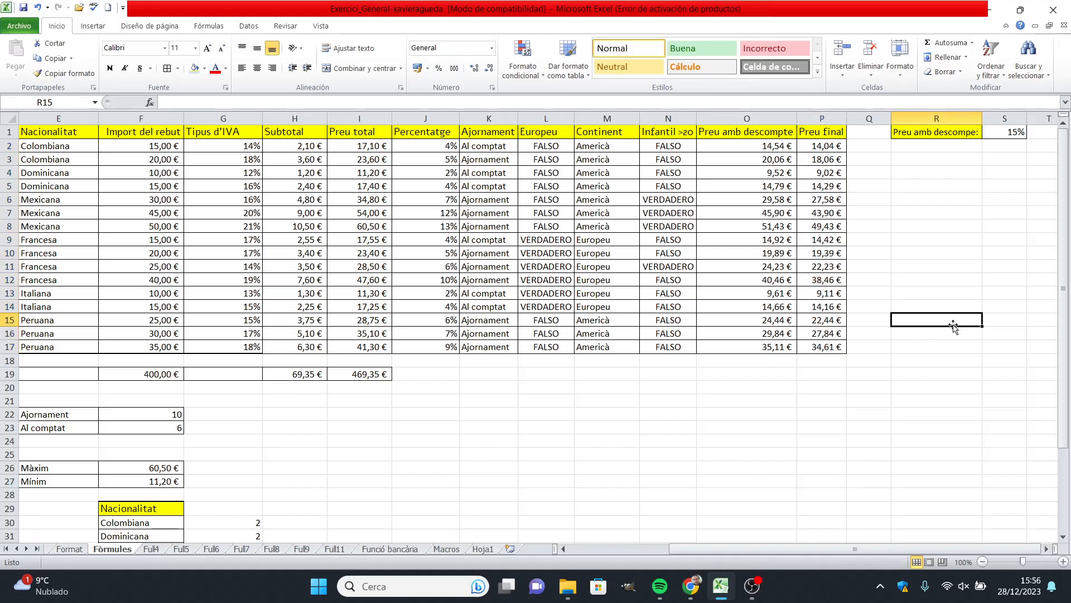
Check the save reminder in the exercise PDF, return to Excel and save the workbook, continuing past the compatibility checker
left_click(720, 587)
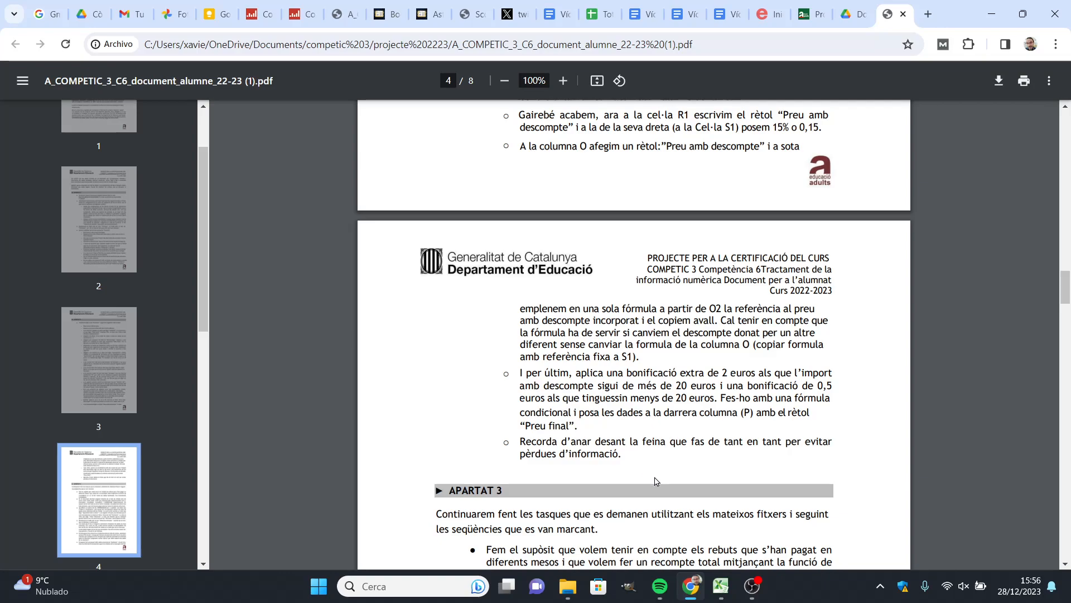
left_click(722, 585)
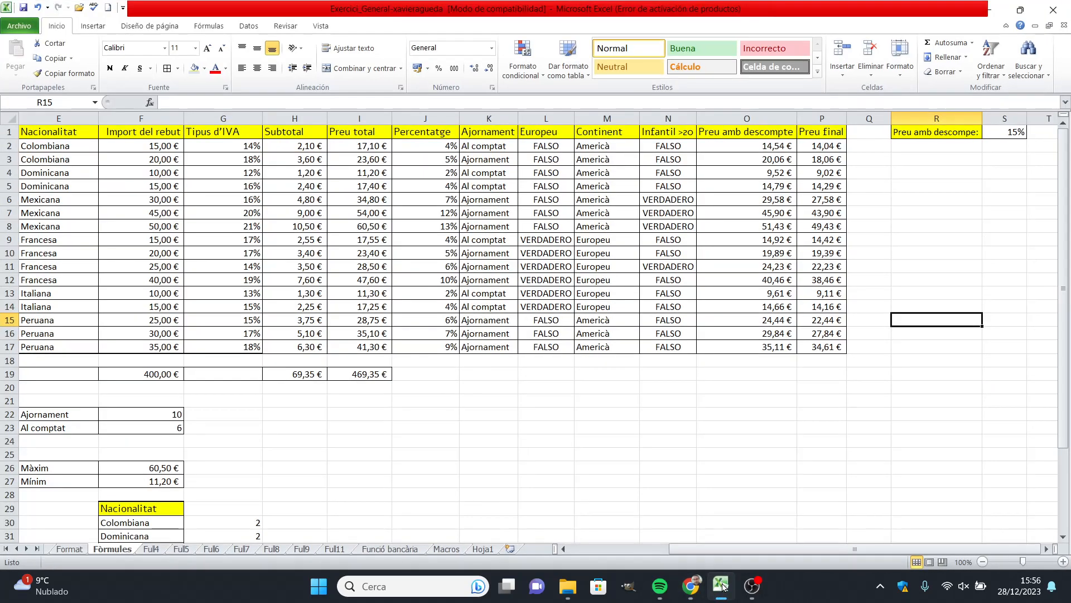
left_click(22, 7)
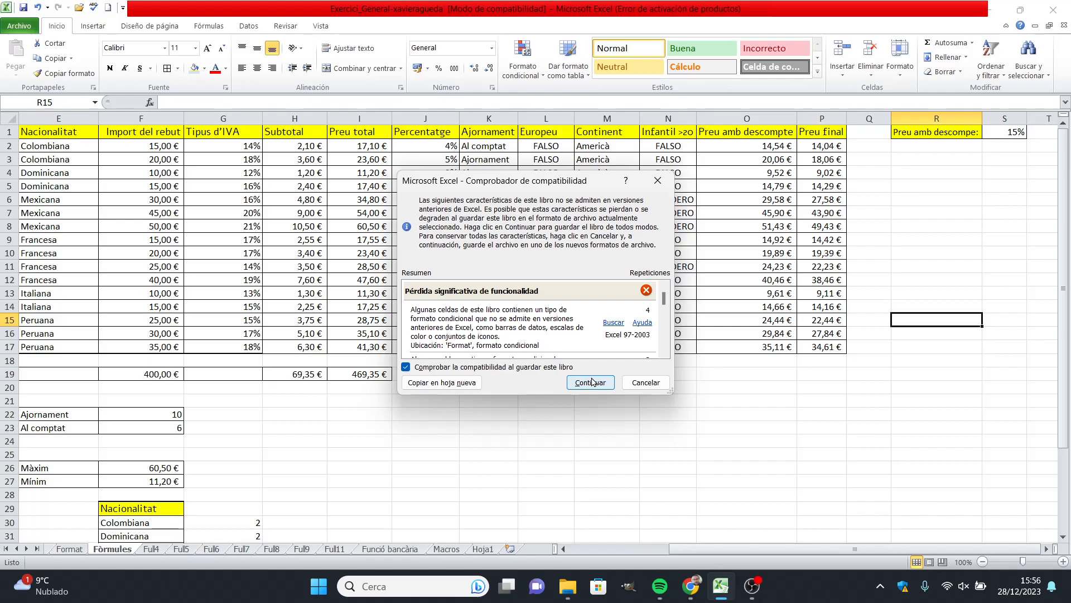
left_click(599, 383)
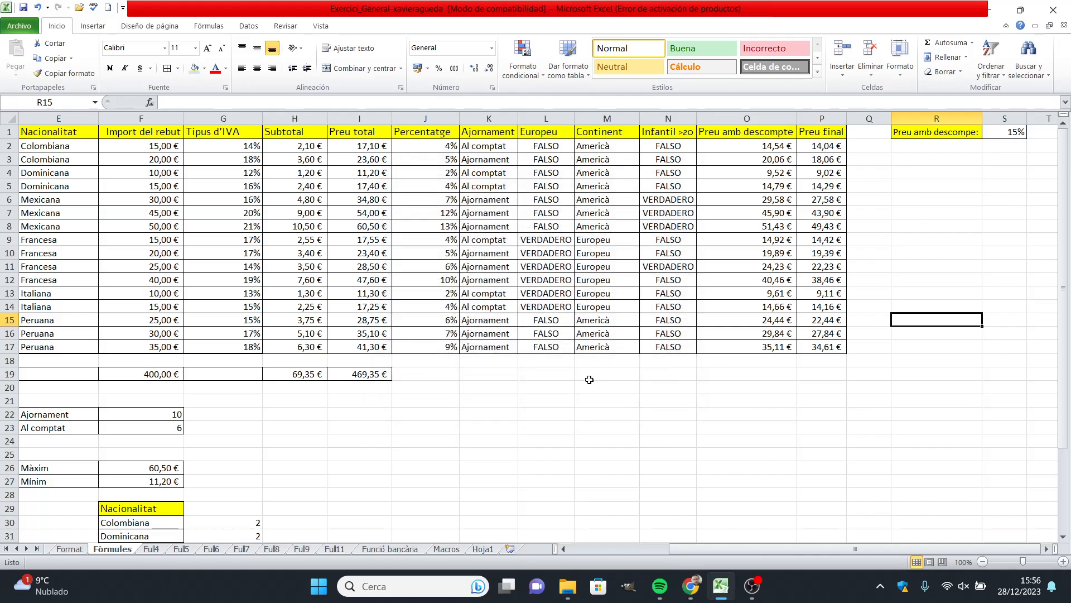
left_click(24, 8)
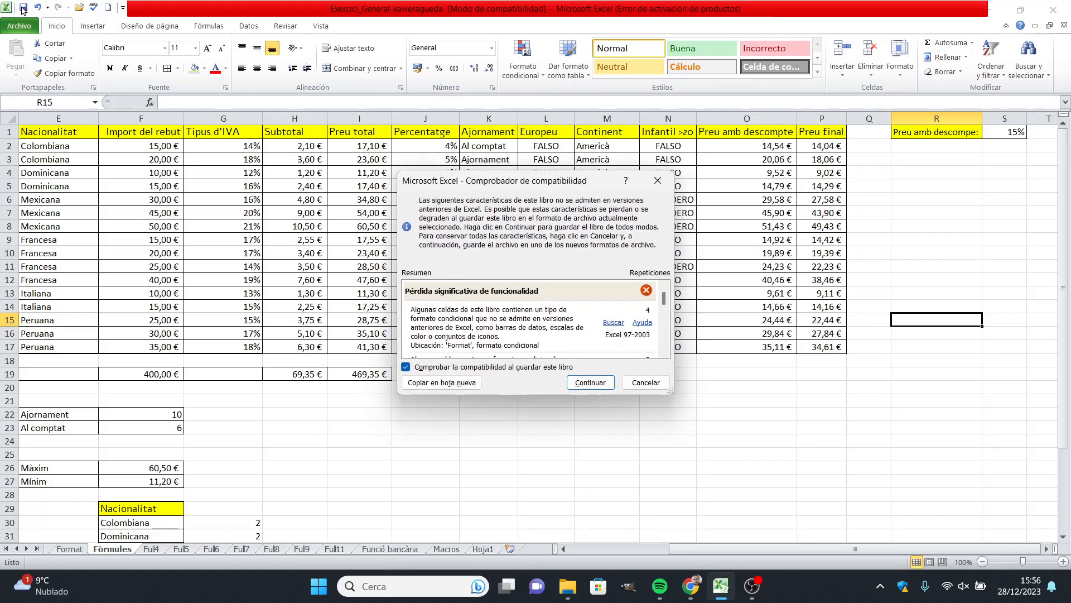
left_click(588, 384)
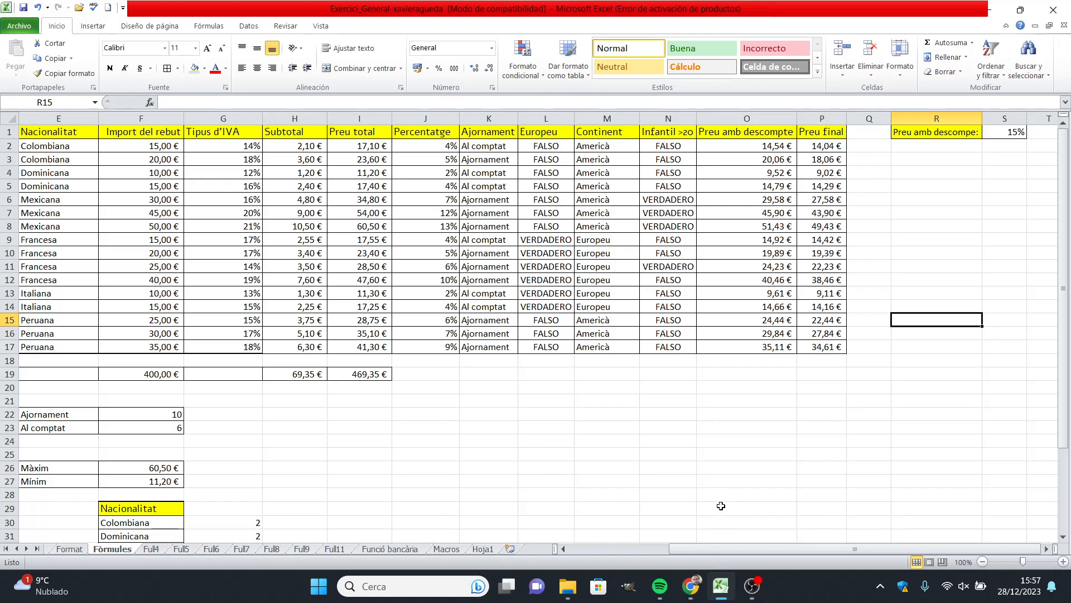
Switch to the exercise PDF in Chrome and look through the Apartat 3 instructions
left_click(720, 586)
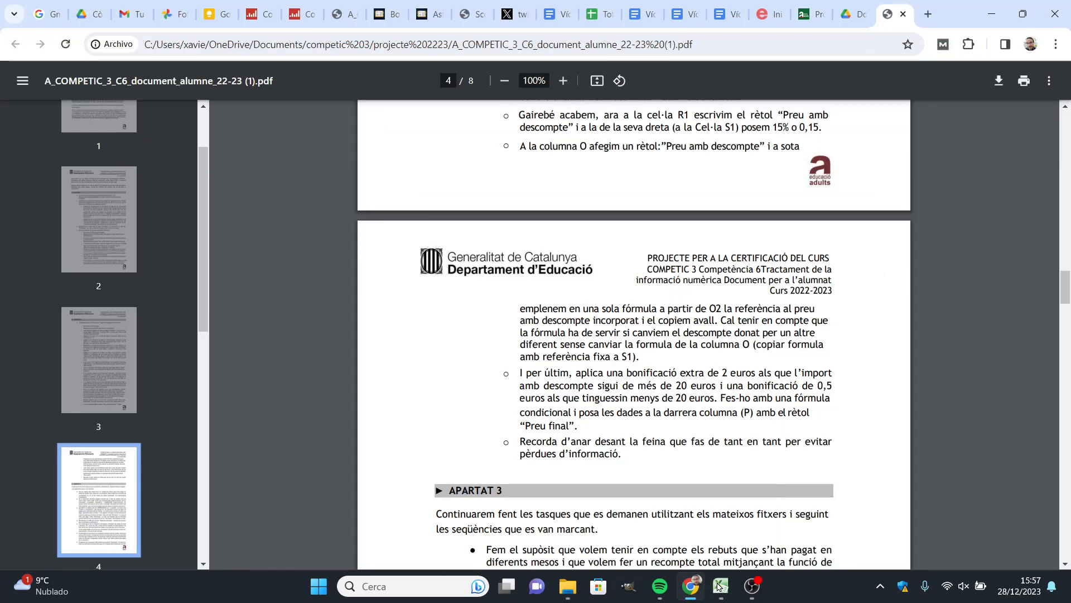
left_click_drag(1067, 289, 1066, 329)
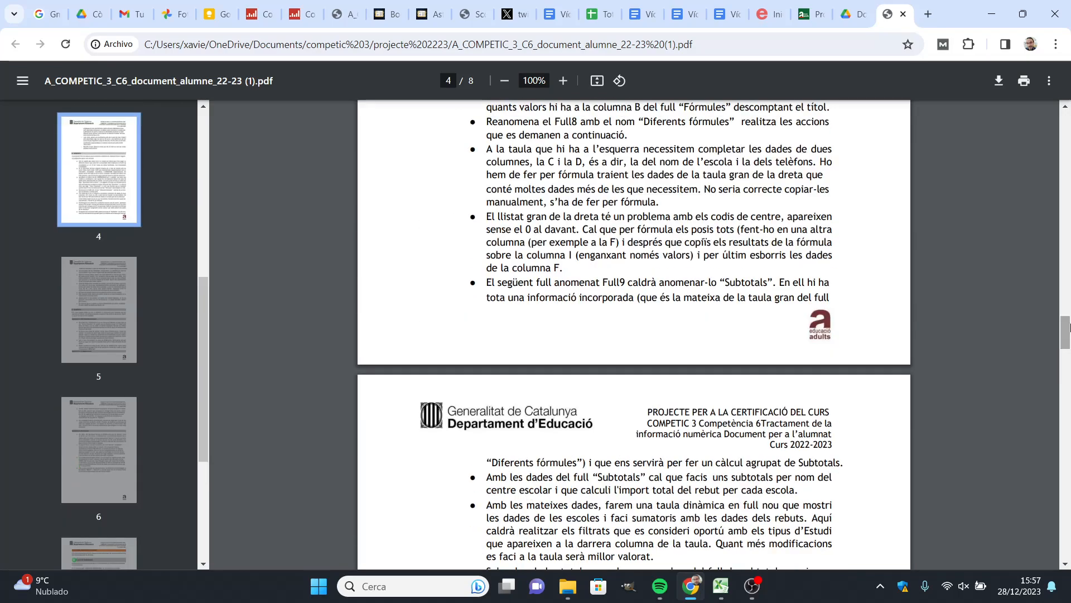